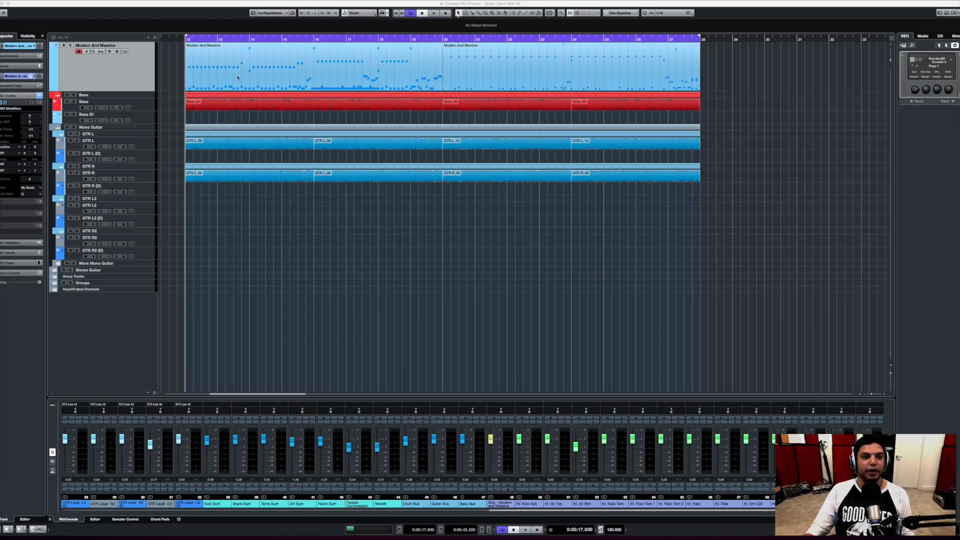
Open the Modern And Massive track's Kontakt instrument, audition the snare, and close the instrument window.
{"action": "left_click", "coordinate": [237, 77]}
{"action": "key", "text": "e"}
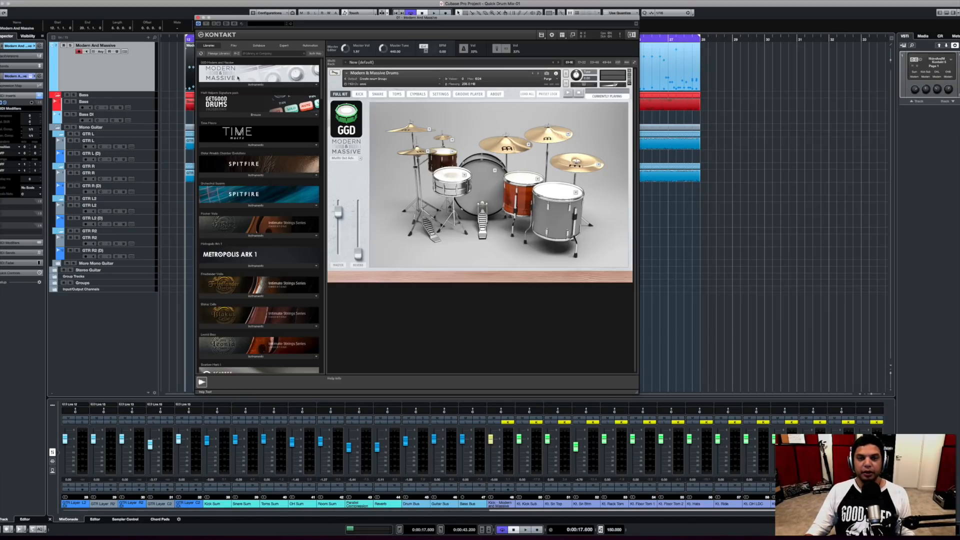
{"action": "left_click", "coordinate": [455, 179]}
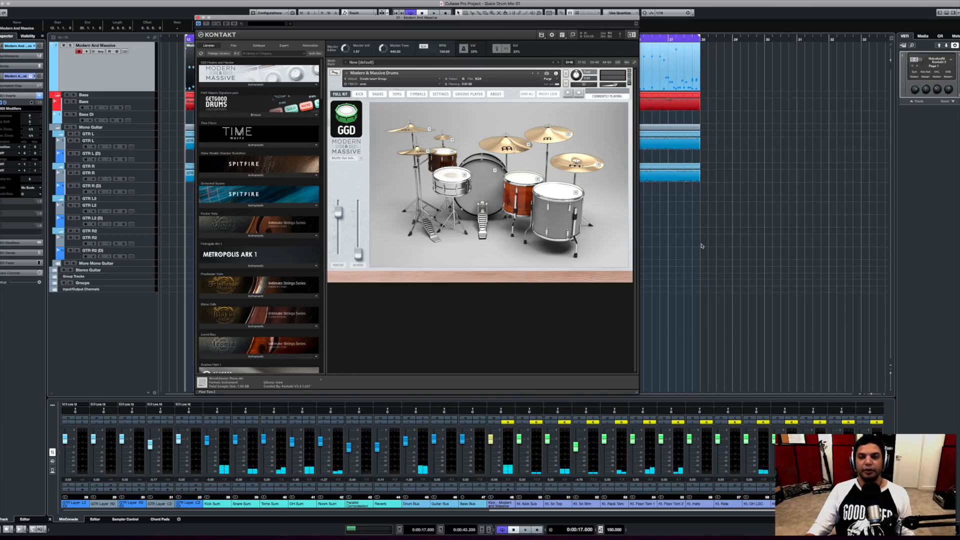
{"action": "left_click", "coordinate": [198, 18]}
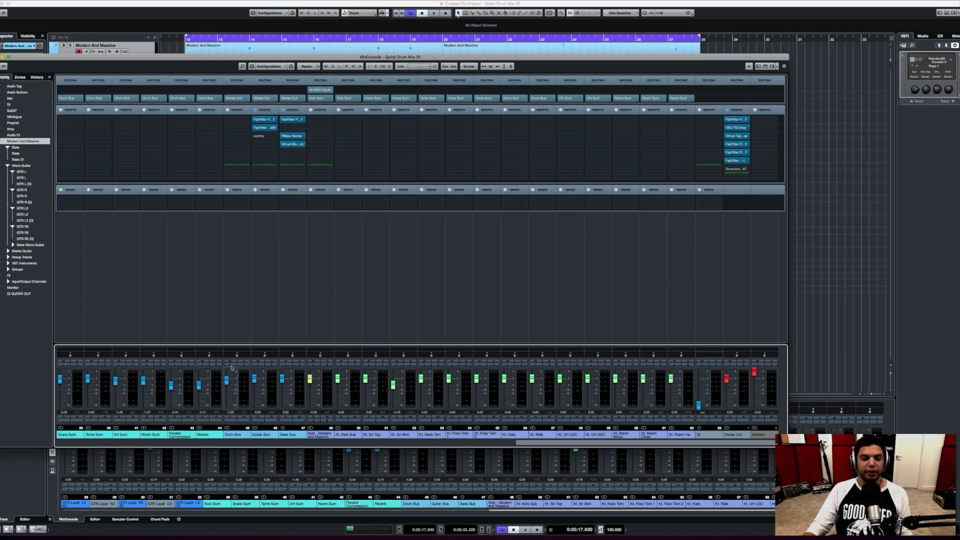
Look over the drum sum, bus and Kontakt output channels in the MixConsole, then close it.
{"action": "left_click_drag", "start_coordinate": [535, 443], "coordinate": [502, 443]}
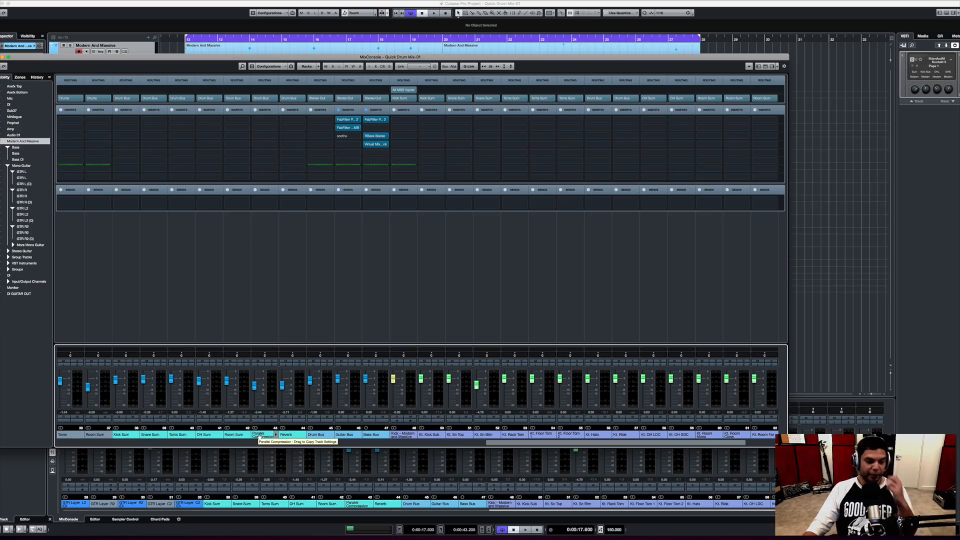
{"action": "key", "text": "F3"}
{"action": "key", "text": "F3"}
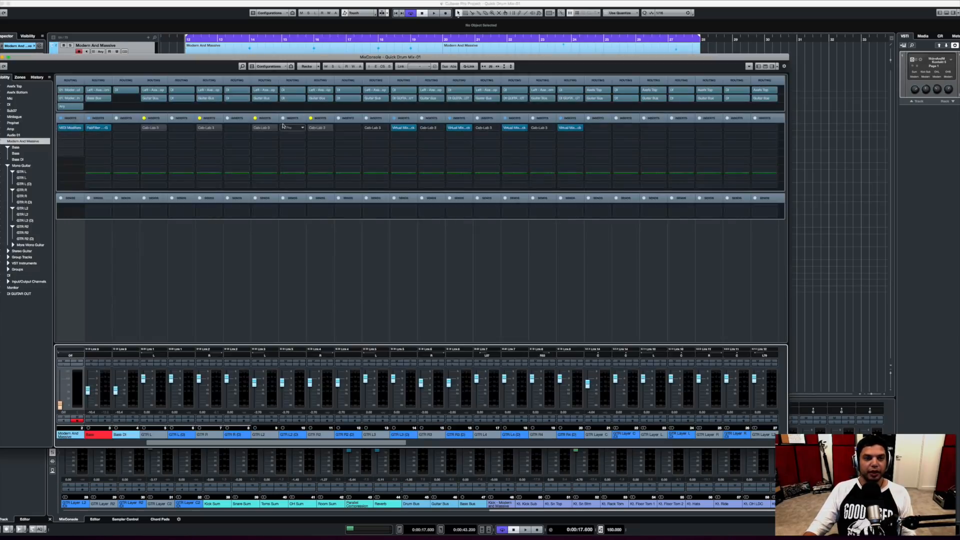
{"action": "key", "text": "F3"}
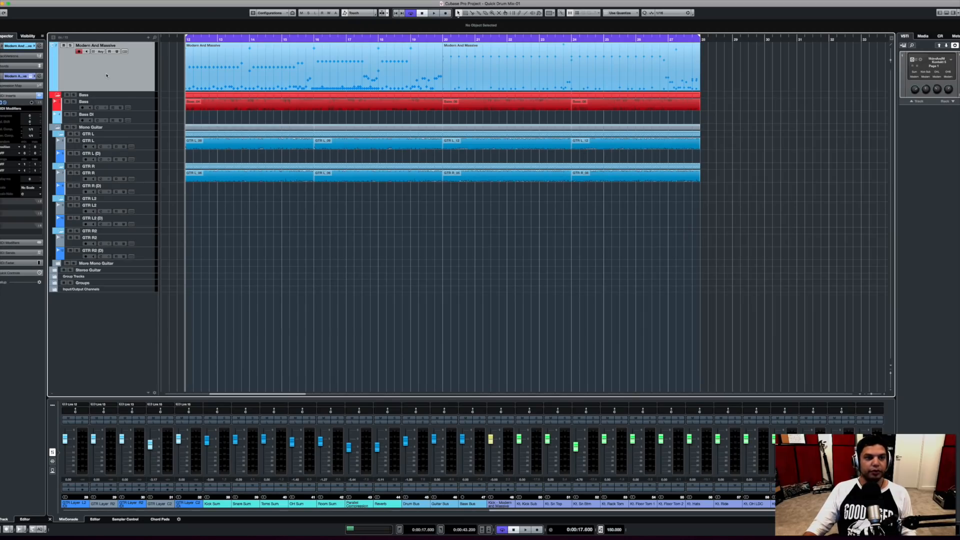
Reopen the Modern & Massive Drums instrument and inspect the kick, snare and tom microphone mixers.
{"action": "double_click", "coordinate": [107, 76]}
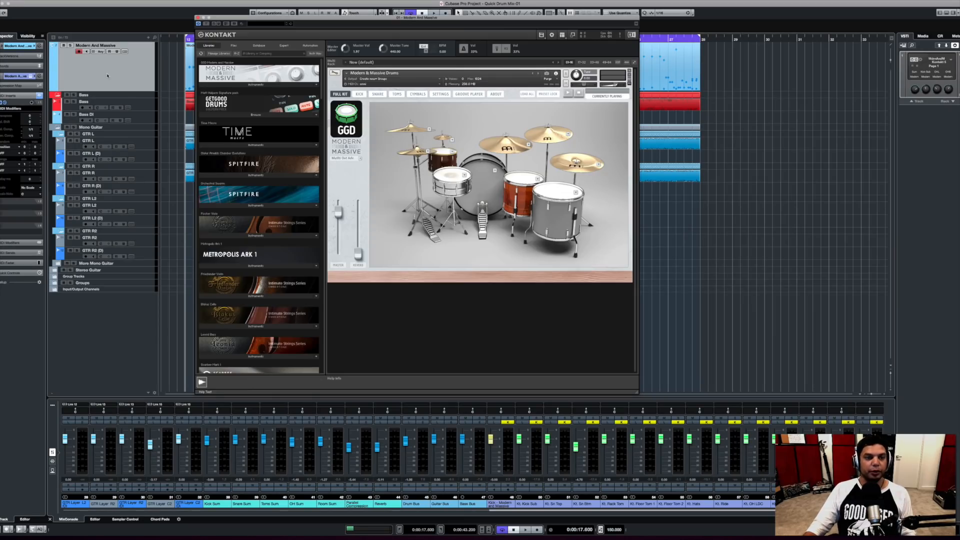
{"action": "left_click", "coordinate": [361, 94]}
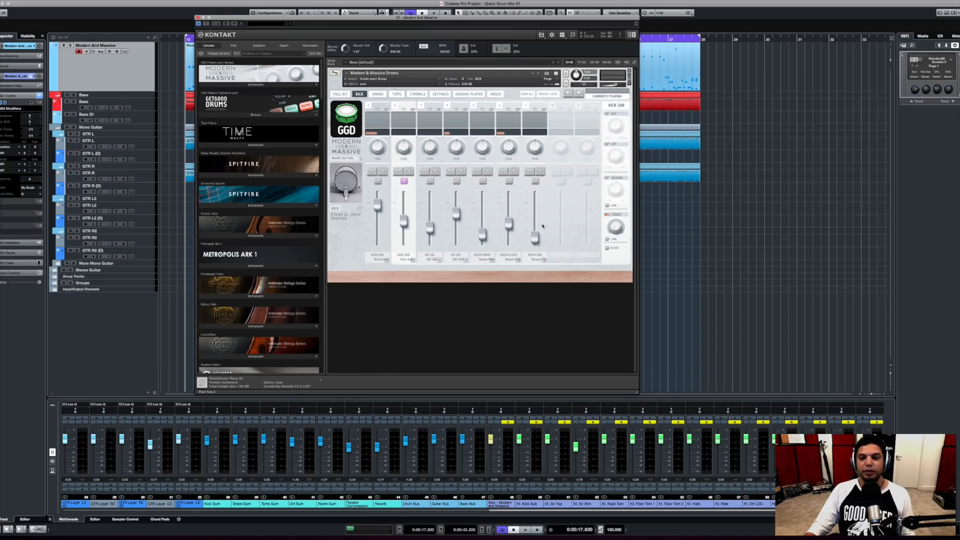
{"action": "left_click", "coordinate": [516, 206]}
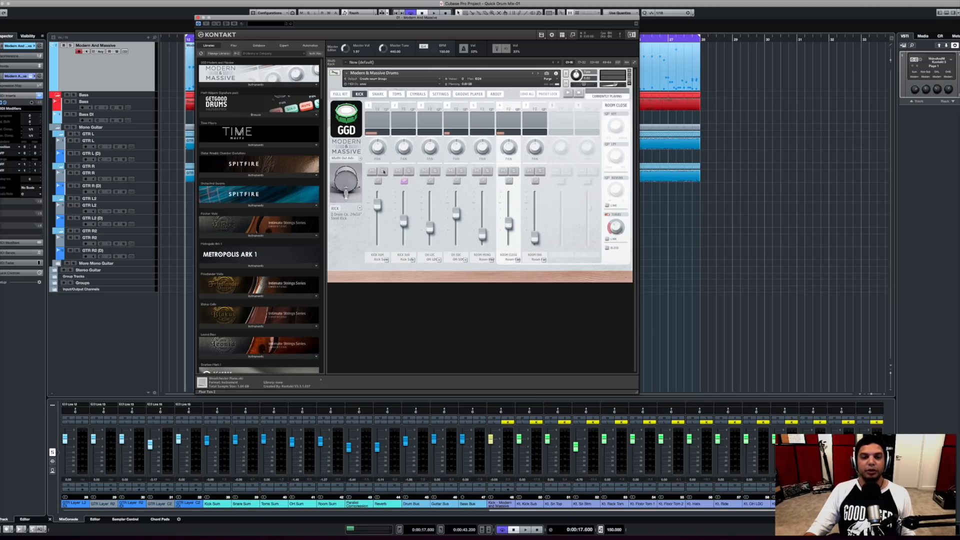
{"action": "left_click", "coordinate": [378, 94]}
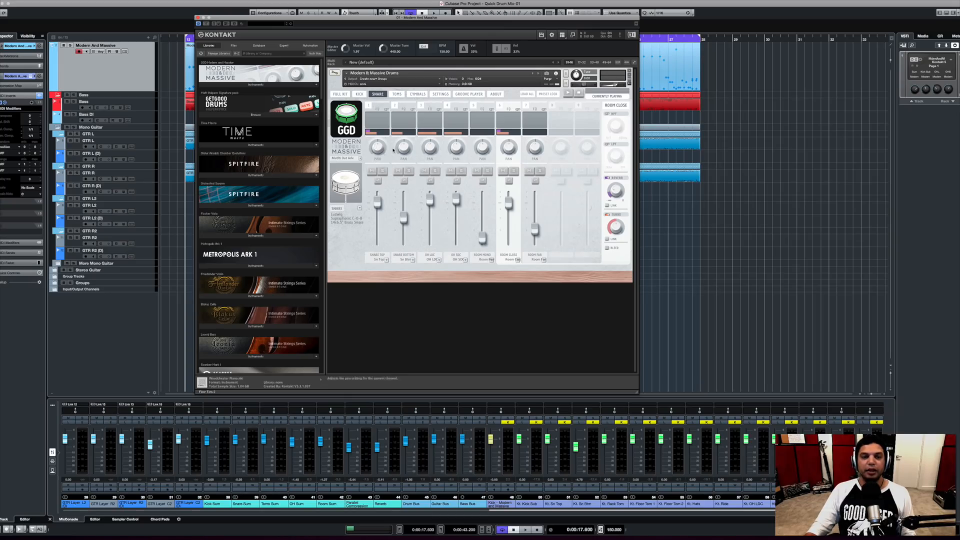
{"action": "left_click", "coordinate": [340, 94]}
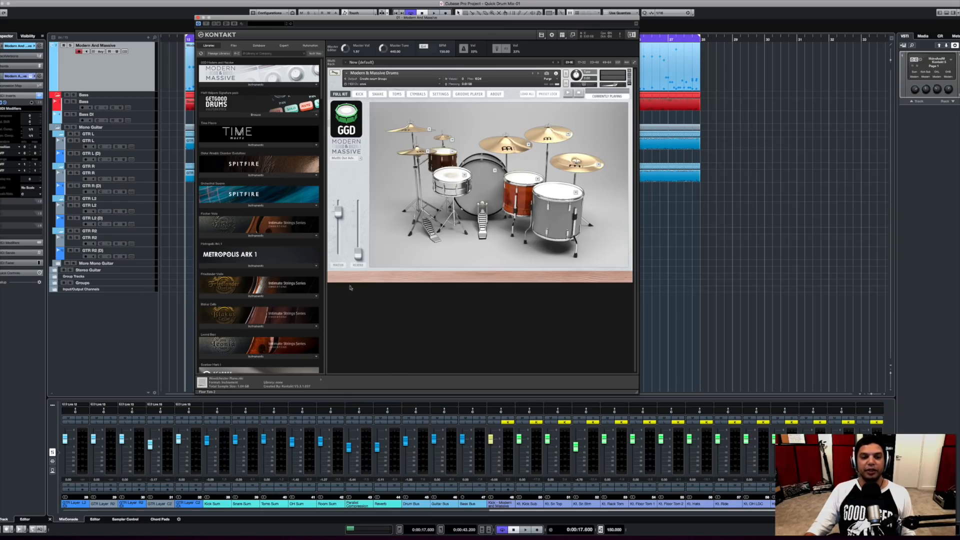
{"action": "left_click", "coordinate": [377, 94]}
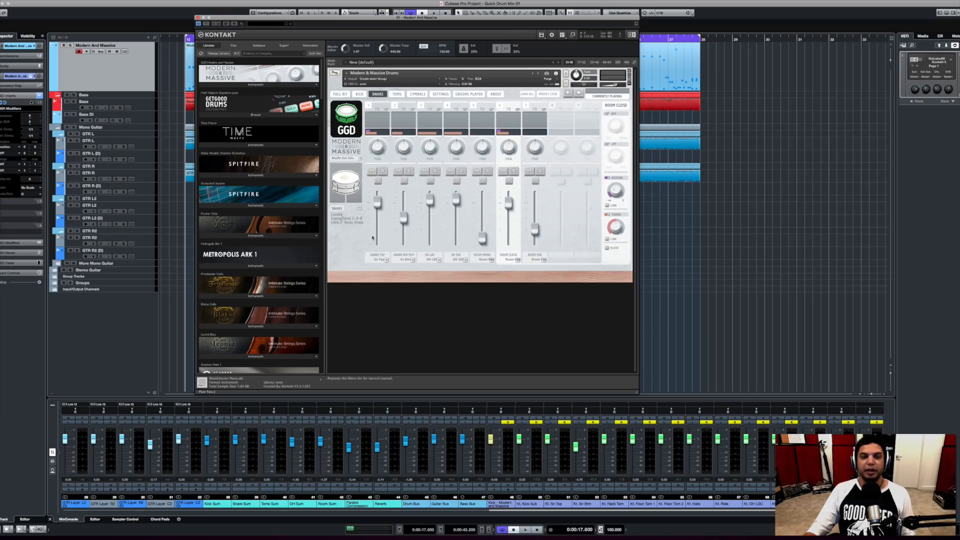
{"action": "left_click", "coordinate": [397, 94]}
{"action": "left_click", "coordinate": [417, 94]}
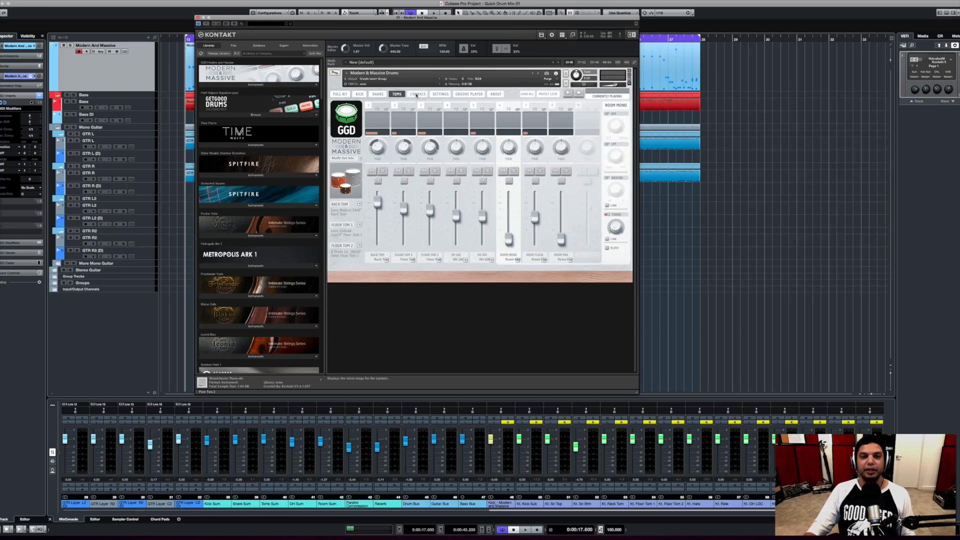
{"action": "left_click", "coordinate": [359, 94]}
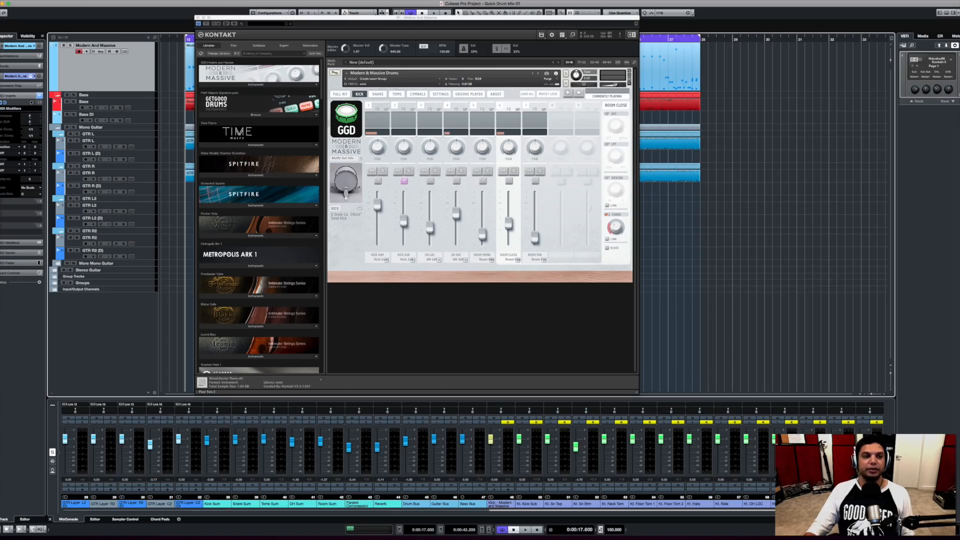
Move the Kontakt window clear of the tracks and play back the full mix.
{"action": "left_click_drag", "start_coordinate": [216, 17], "coordinate": [514, 20]}
{"action": "key", "text": "space"}
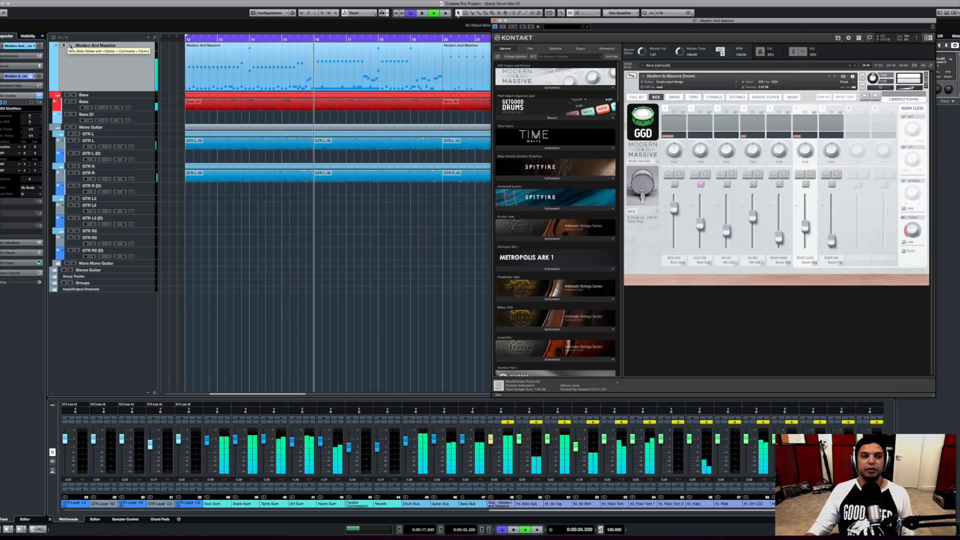
{"action": "key", "text": "space"}
Close the drum instrument and check the insert chain on the Stereo Out channel in the MixConsole.
{"action": "key", "text": "F3"}
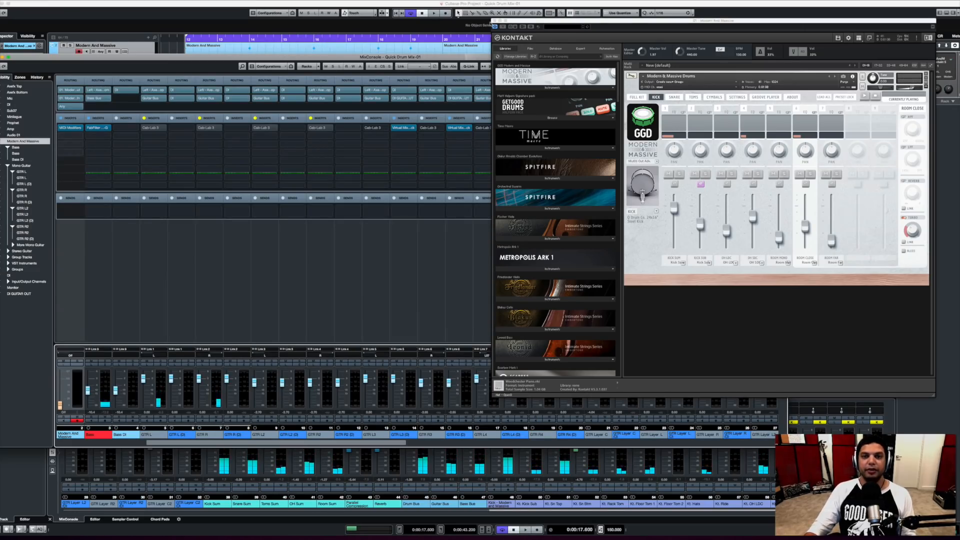
{"action": "left_click", "coordinate": [494, 21]}
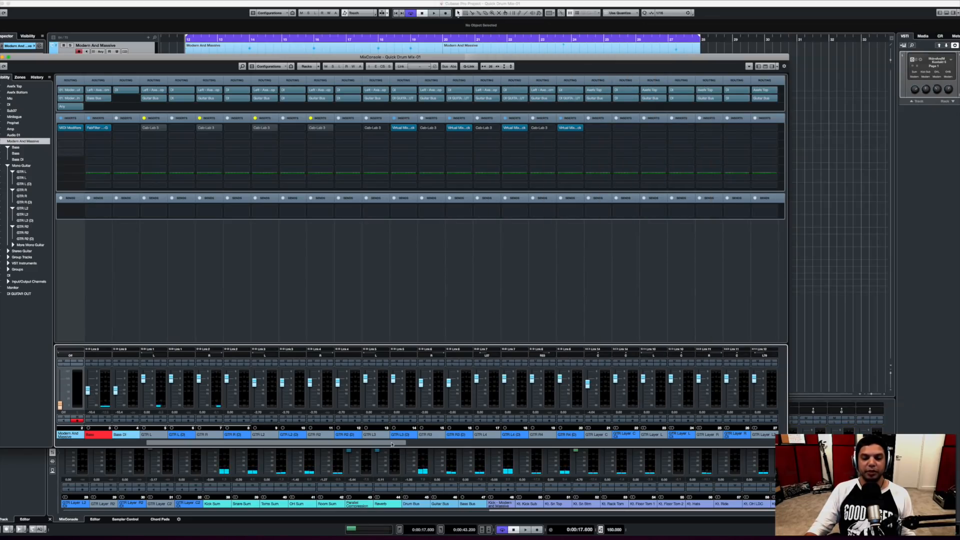
{"action": "left_click_drag", "start_coordinate": [392, 444], "coordinate": [774, 444]}
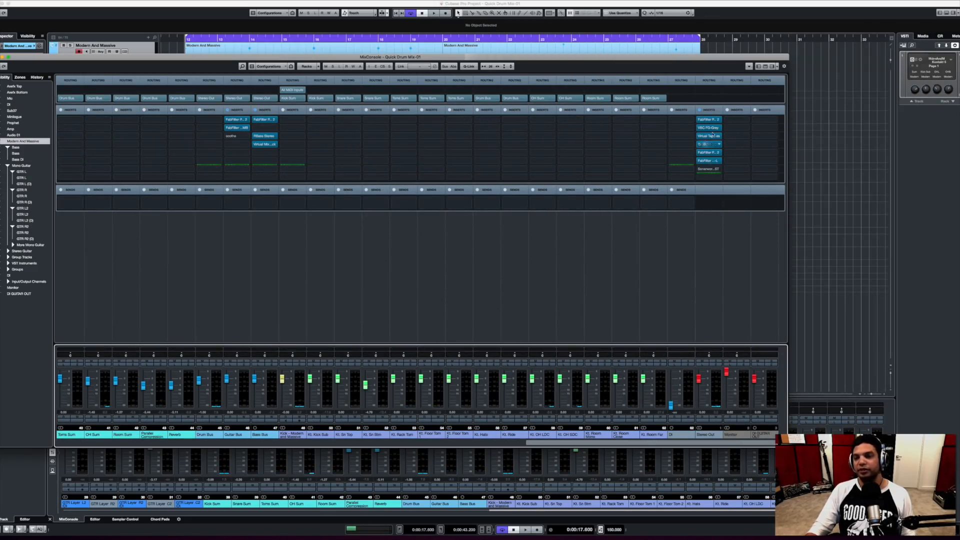
{"action": "key", "text": "F3"}
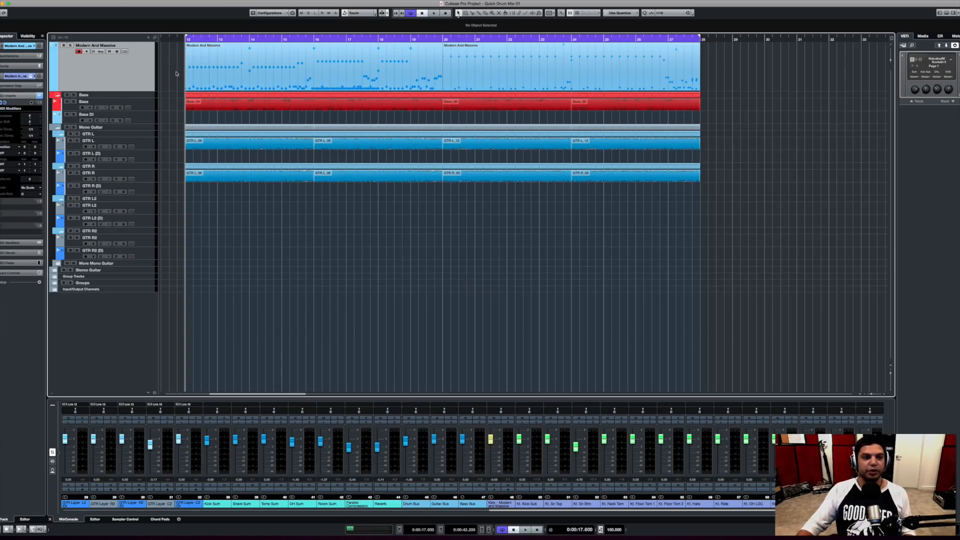
Audition the Modern And Massive drums soloed, then unsolo the track and play the full mix.
{"action": "left_click", "coordinate": [71, 46]}
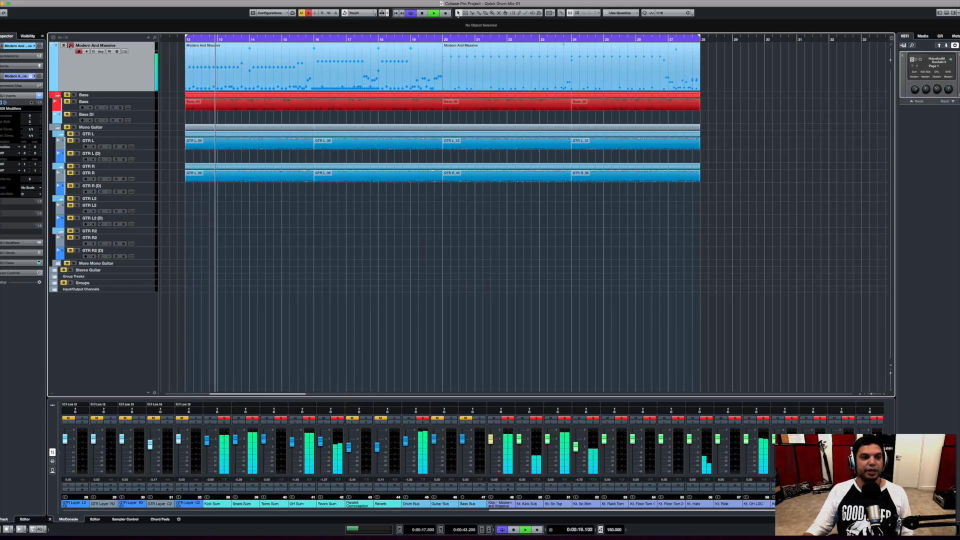
{"action": "key", "text": "space"}
{"action": "left_click", "coordinate": [71, 45]}
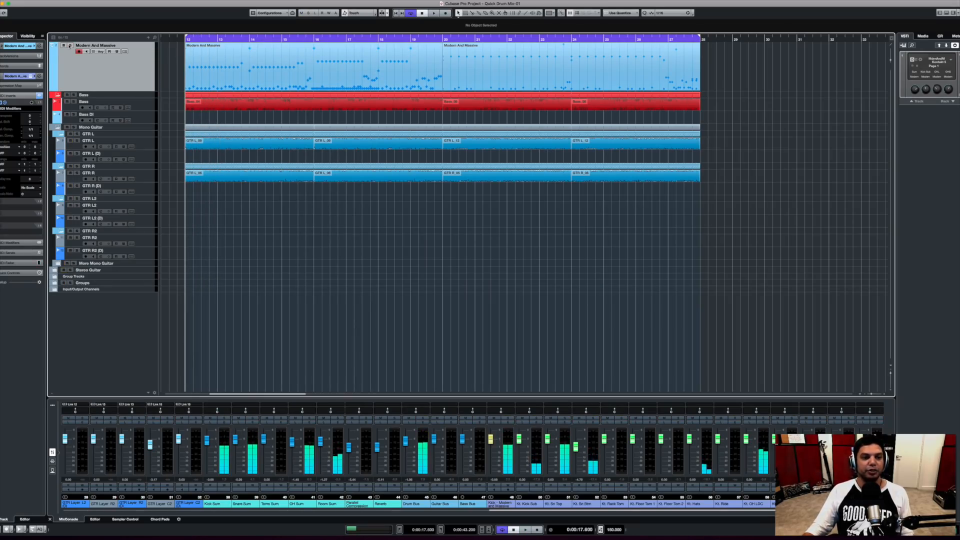
{"action": "key", "text": "space"}
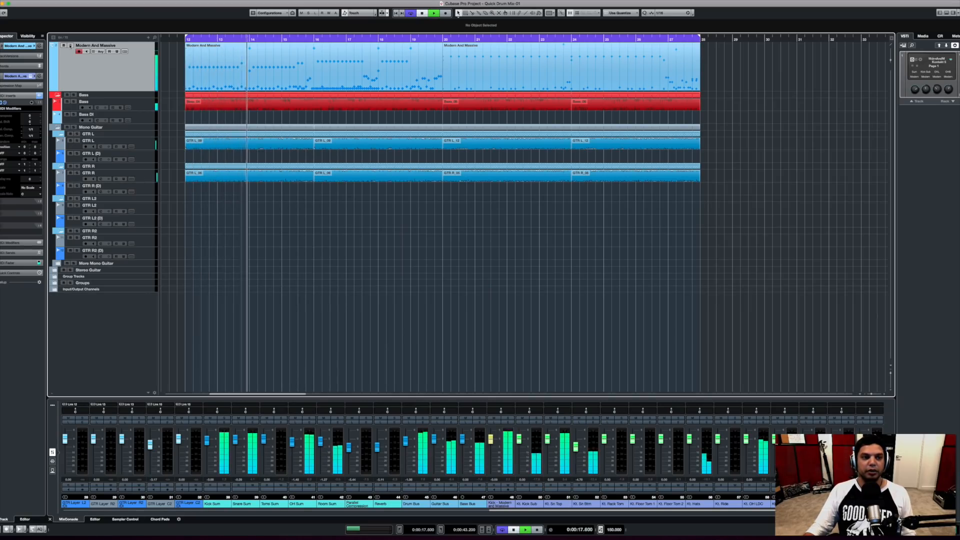
{"action": "key", "text": "space"}
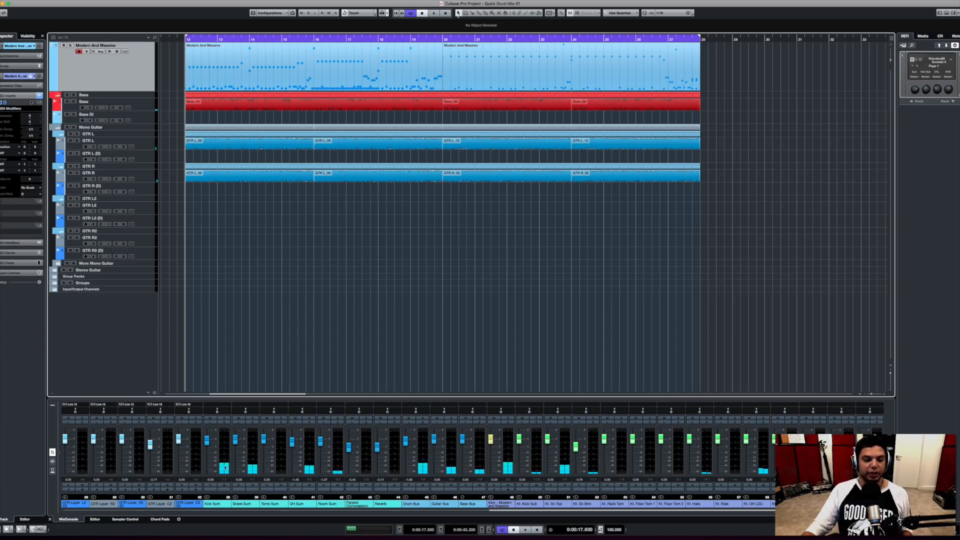
Solo the Kick Sum channel in the MixConsole and play it back.
{"action": "key", "text": "F3"}
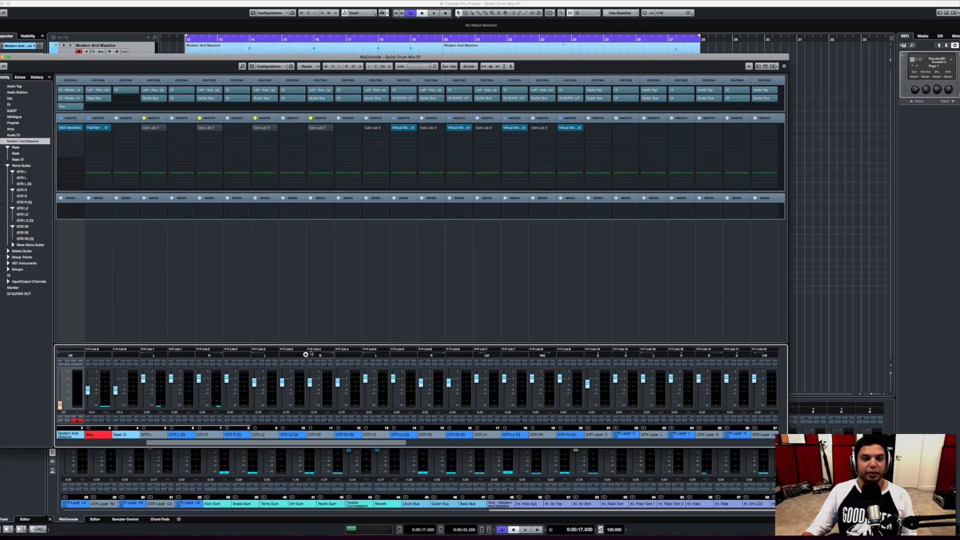
{"action": "left_click_drag", "start_coordinate": [360, 442], "coordinate": [629, 437]}
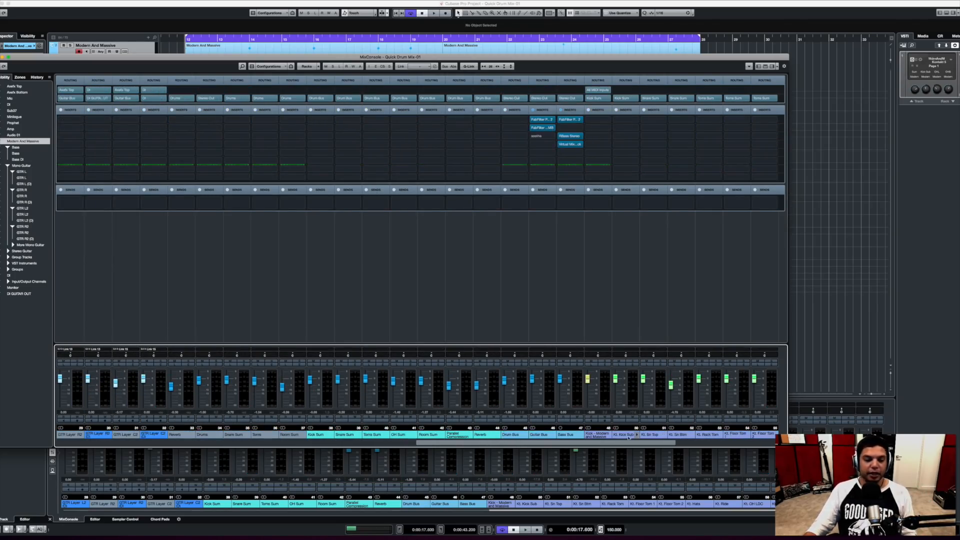
{"action": "left_click", "coordinate": [329, 363]}
{"action": "key", "text": "space"}
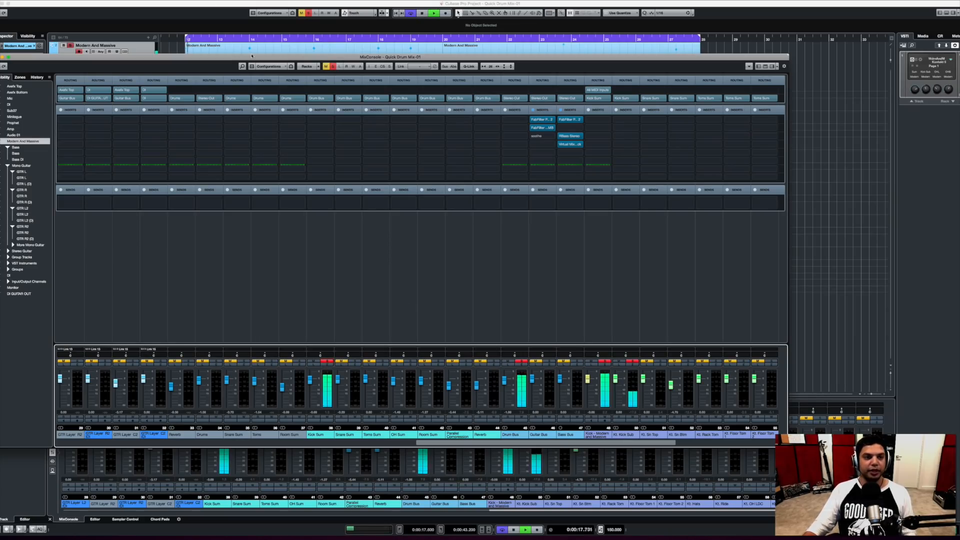
{"action": "key", "text": "space"}
Insert Smash And Grab on Kick Sum and copy it to the Snare, Toms, OH, Room Sum and Parallel Compression channels.
{"action": "left_click", "coordinate": [321, 119]}
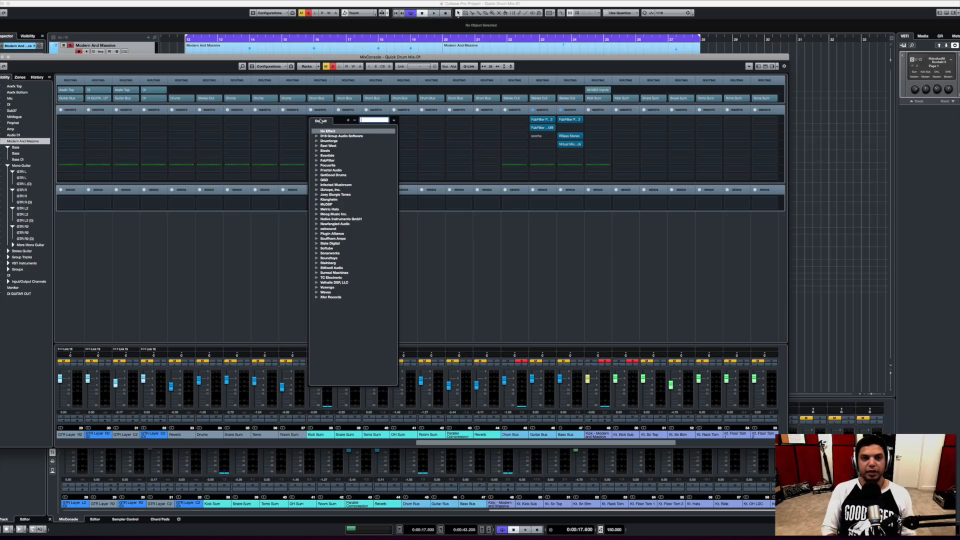
{"action": "type", "text": "emash"}
{"action": "key", "text": "Return"}
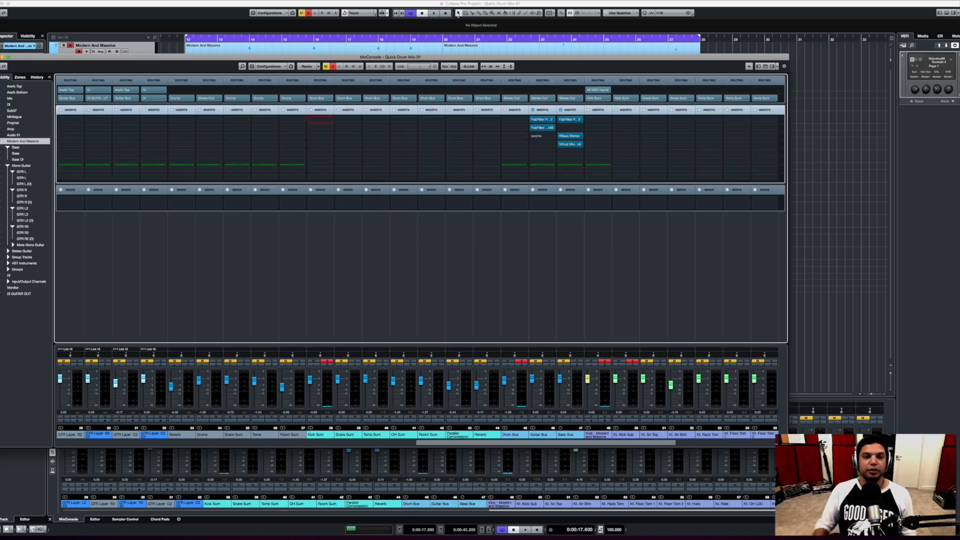
{"action": "left_click", "coordinate": [379, 109]}
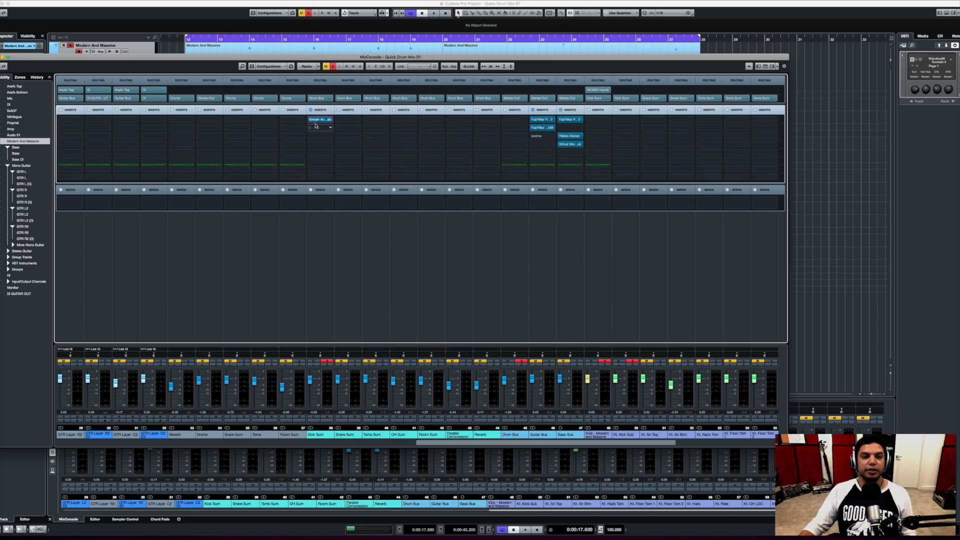
{"action": "left_click_drag", "start_coordinate": [323, 120], "coordinate": [458, 120]}
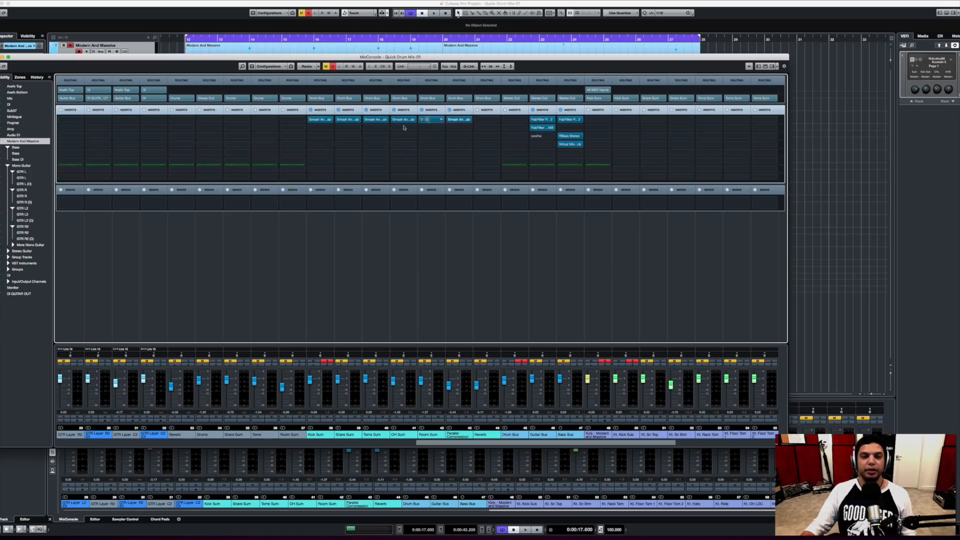
Open Smash And Grab on the Kick Sum channel and audition the soloed kick in Smash mode.
{"action": "left_click", "coordinate": [316, 120]}
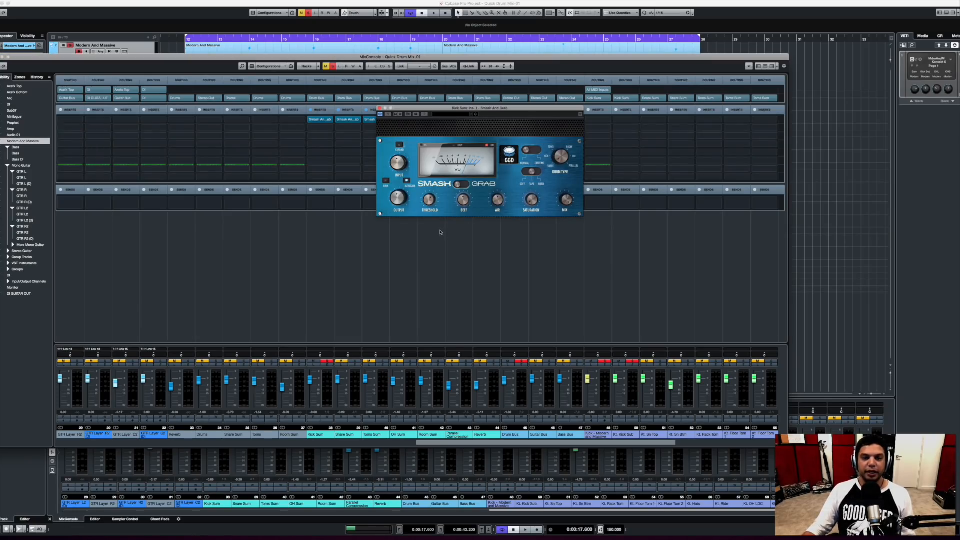
{"action": "key", "text": "space"}
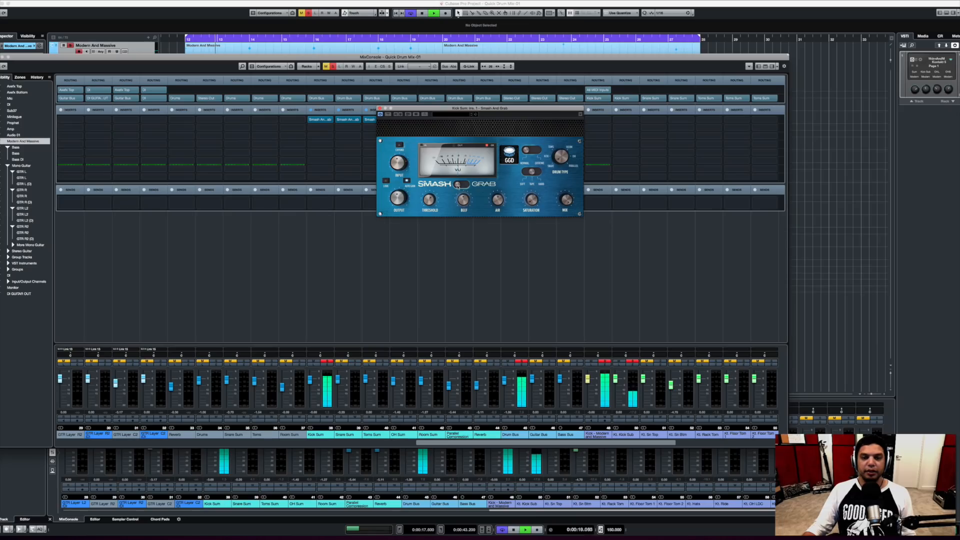
{"action": "key", "text": "space"}
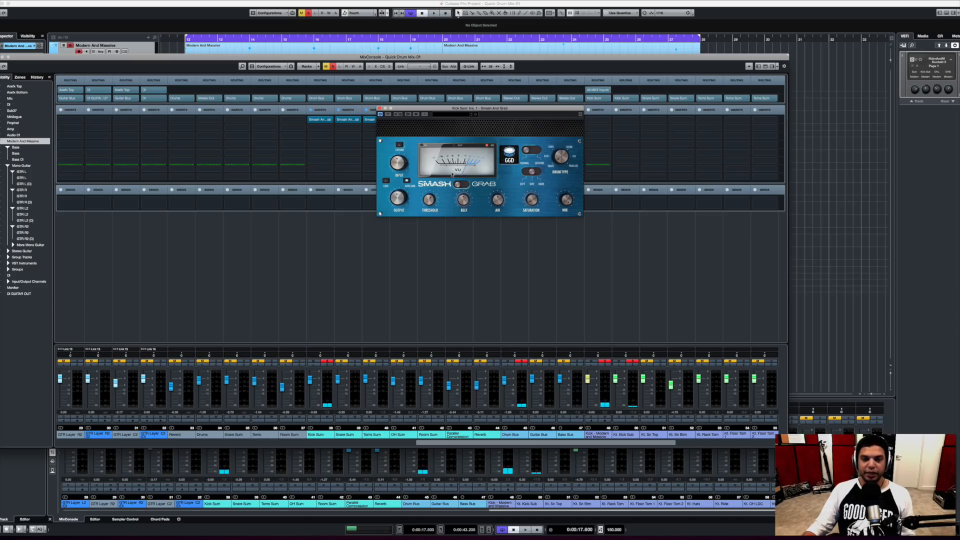
Switch the Kick Sum Smash And Grab to Grab mode and adjust its threshold while playing the soloed kick.
{"action": "left_click", "coordinate": [458, 185]}
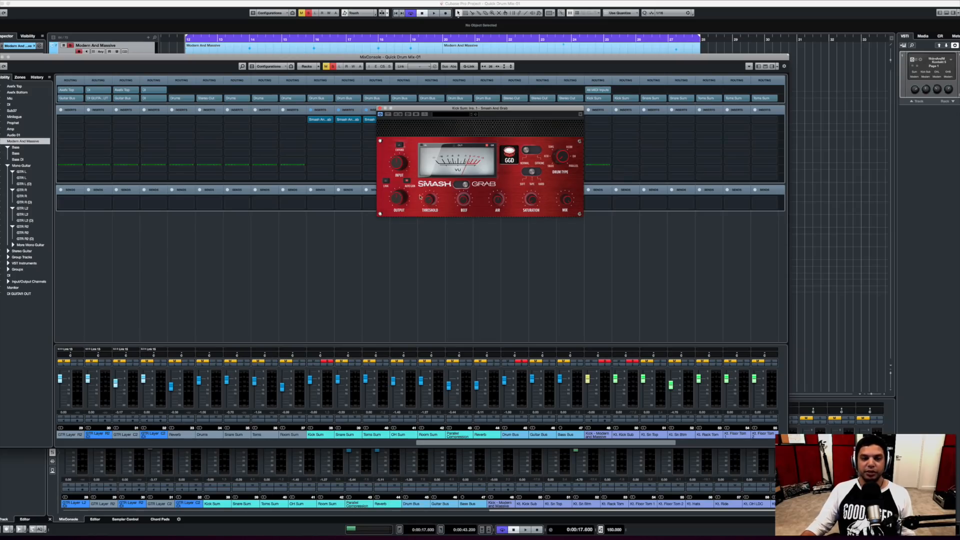
{"action": "key", "text": "space"}
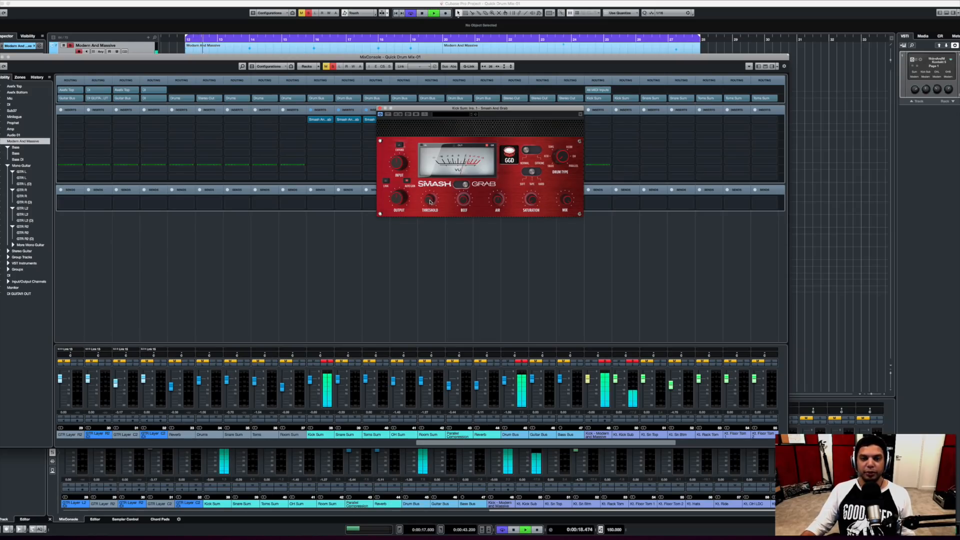
{"action": "mouse_move", "coordinate": [430, 202]}
{"action": "left_click_drag", "start_coordinate": [430, 202], "coordinate": [428, 206]}
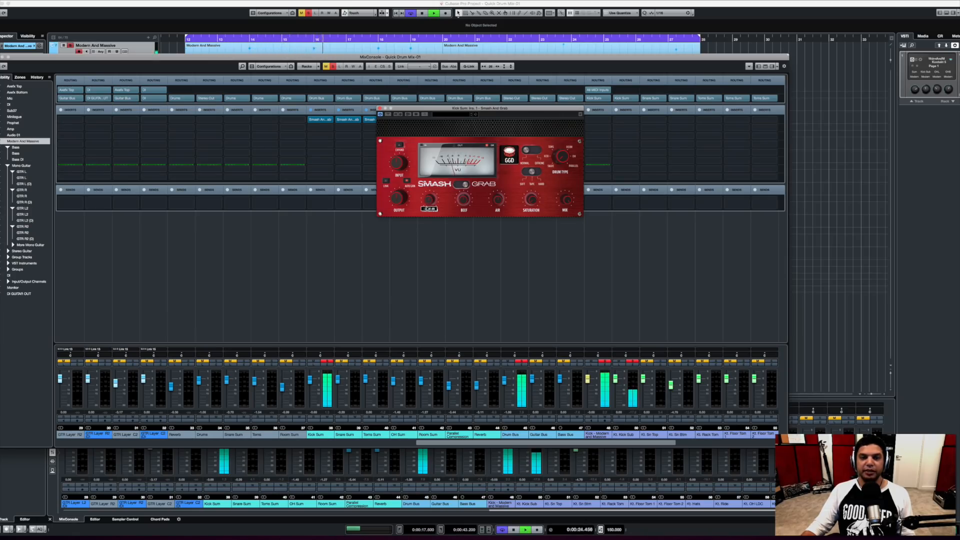
{"action": "left_click_drag", "start_coordinate": [428, 208], "coordinate": [428, 207]}
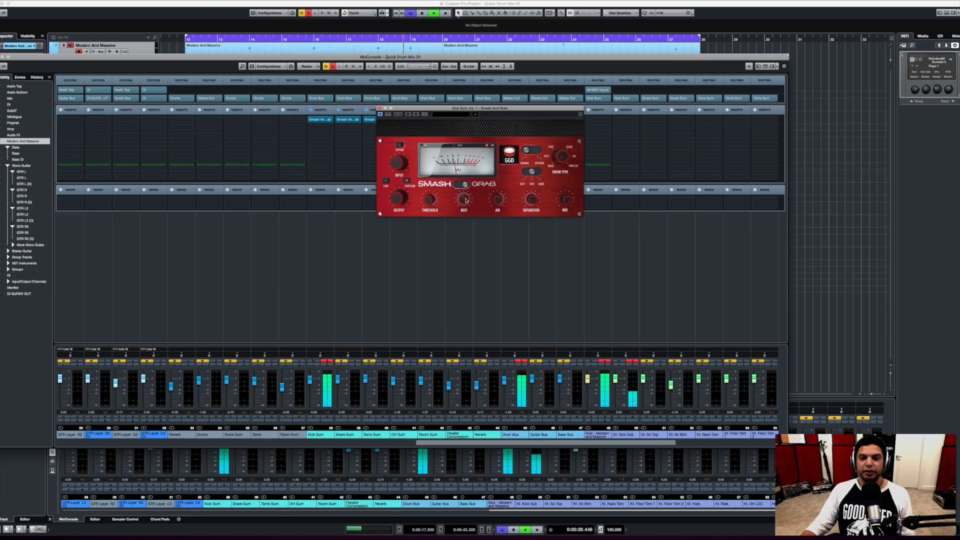
{"action": "key", "text": "space"}
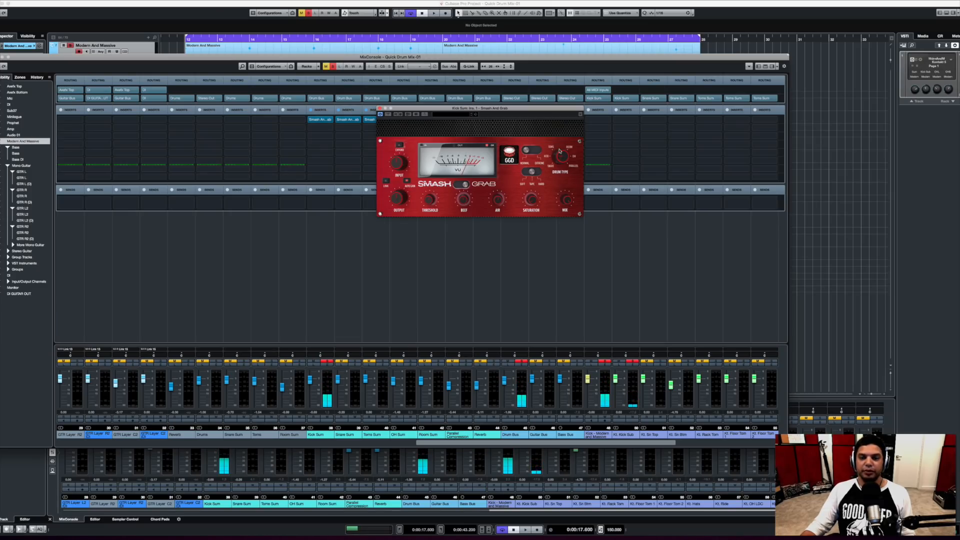
Compare the soloed kick with Smash And Grab bypassed and active during playback.
{"action": "key", "text": "space"}
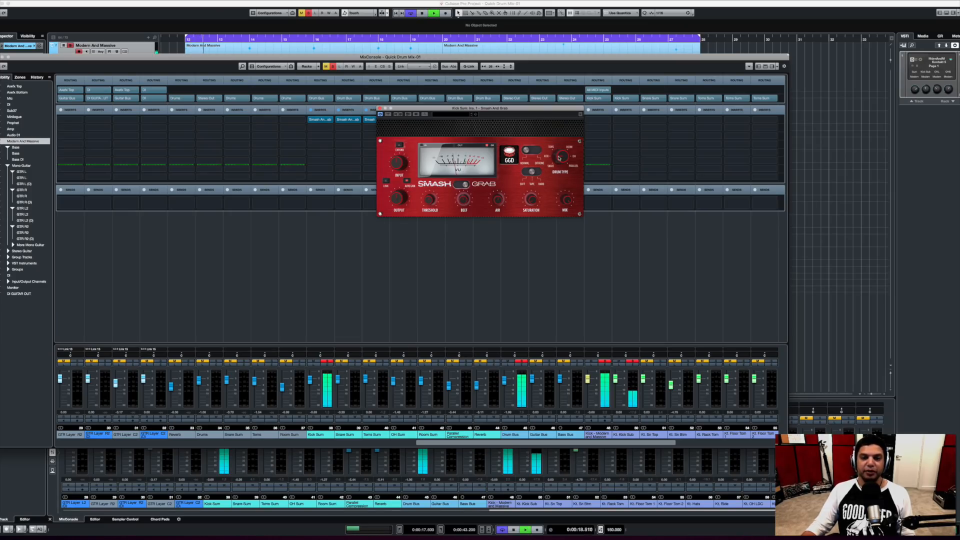
{"action": "mouse_move", "coordinate": [465, 202]}
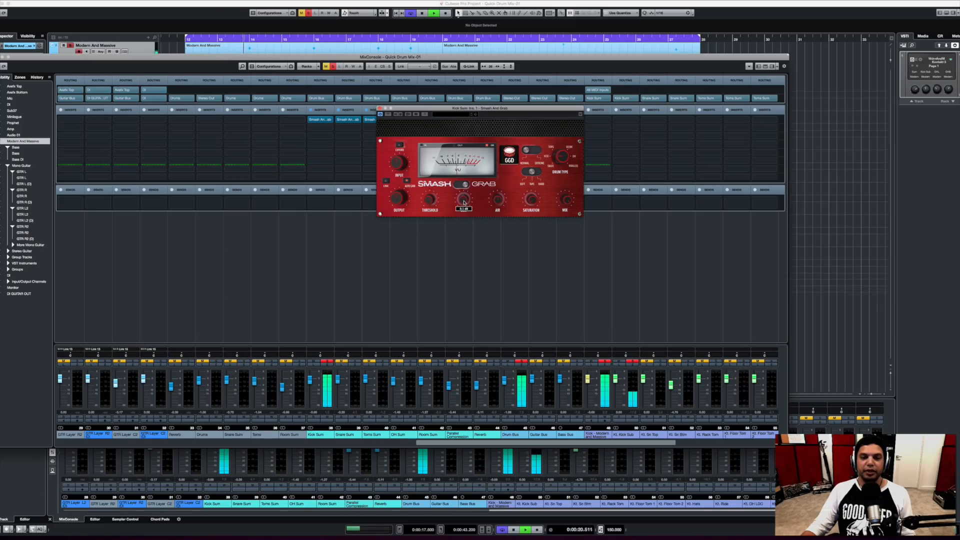
{"action": "left_click", "coordinate": [389, 115]}
{"action": "key", "text": "space"}
{"action": "key", "text": "space"}
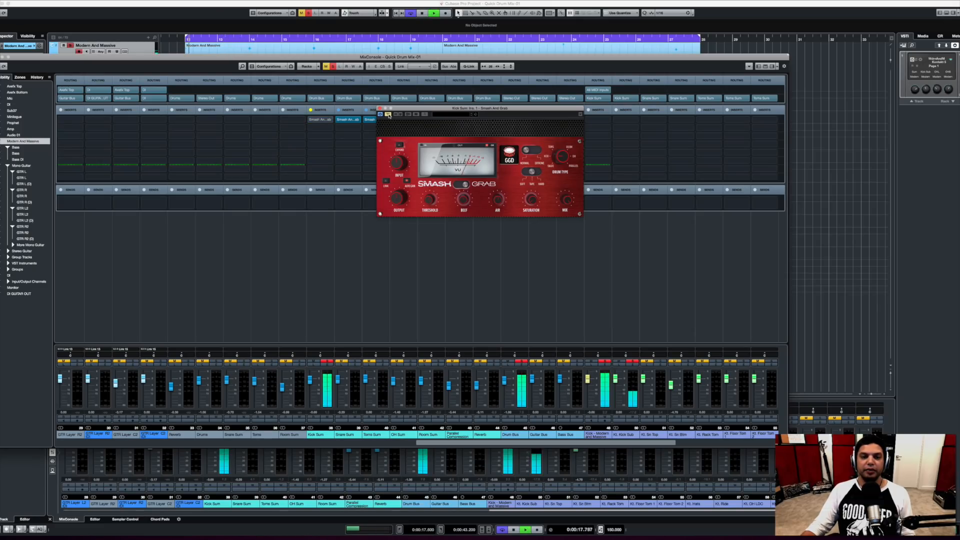
{"action": "key", "text": "space"}
{"action": "left_click", "coordinate": [388, 115]}
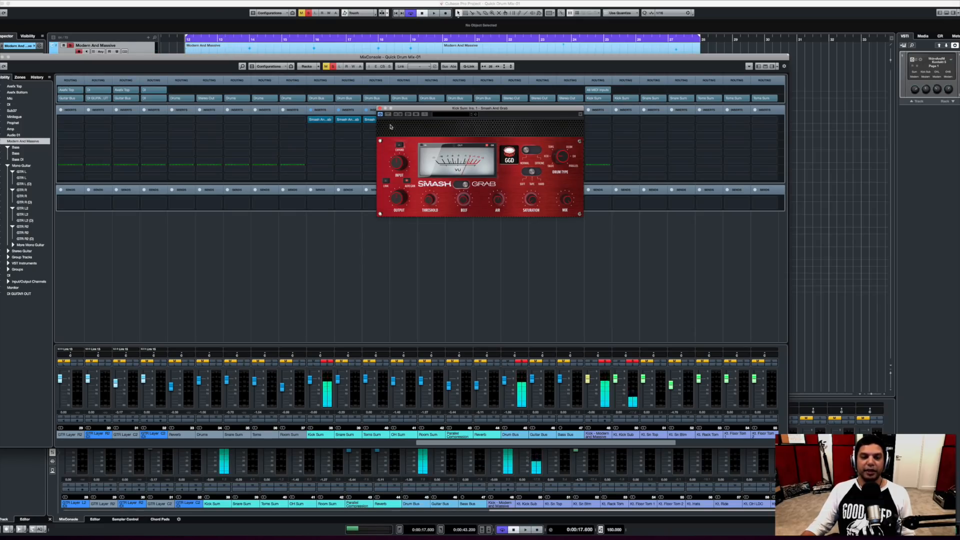
Play the compressed kick while checking the low and Air boost settings, and close Smash And Grab.
{"action": "key", "text": "space"}
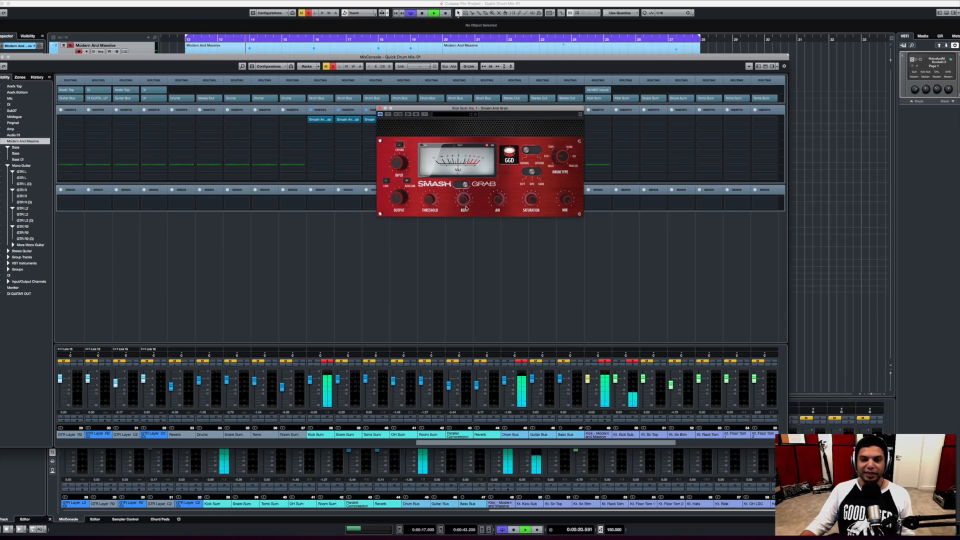
{"action": "mouse_move", "coordinate": [465, 201]}
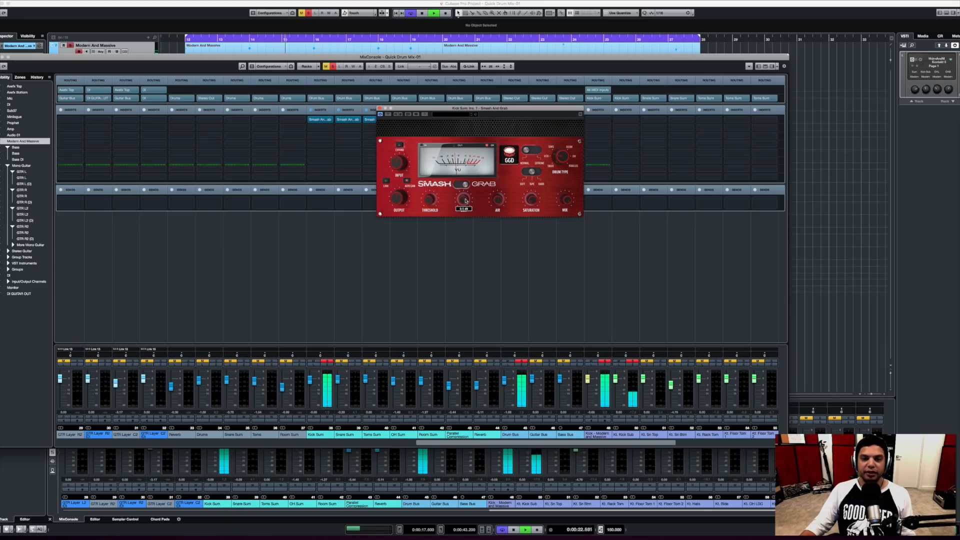
{"action": "mouse_move", "coordinate": [501, 199]}
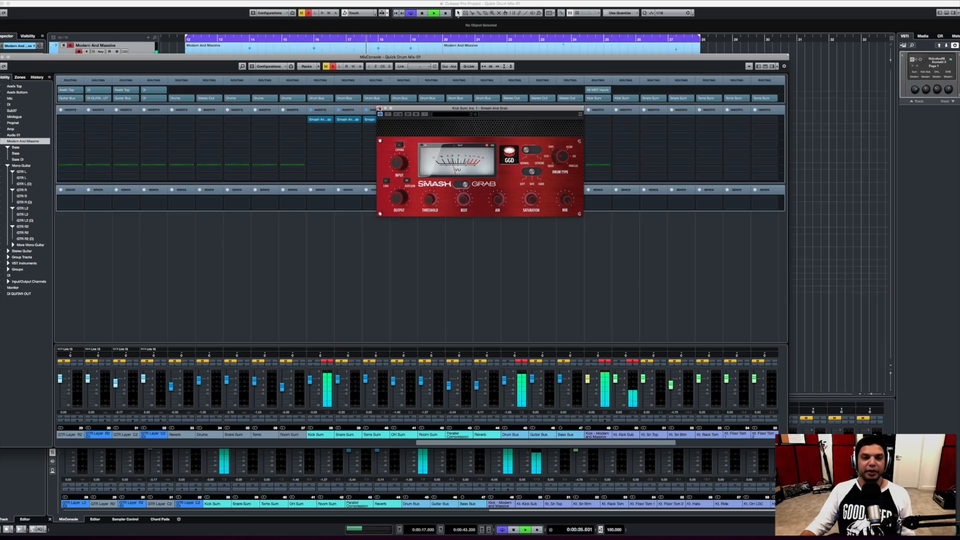
{"action": "left_click", "coordinate": [379, 107]}
{"action": "key", "text": "space"}
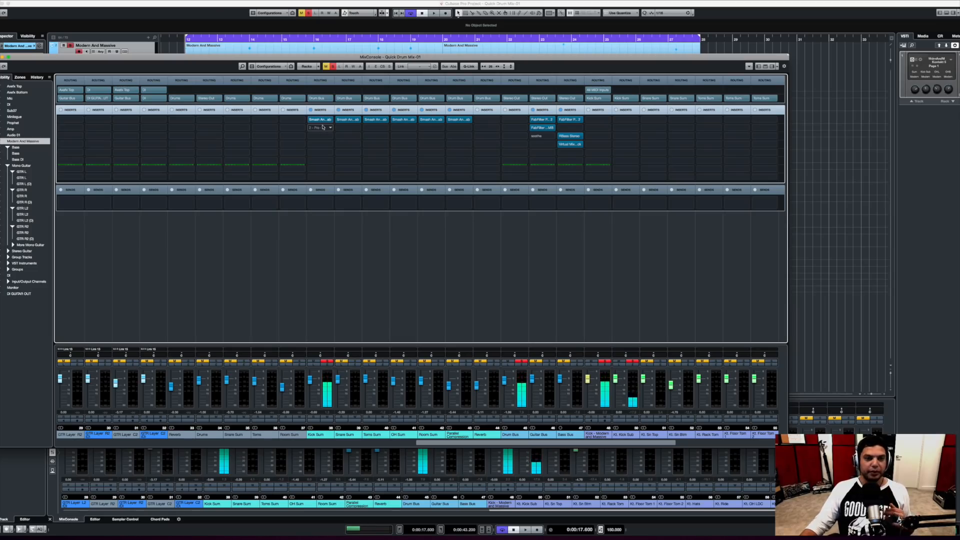
Insert FabFilter Pro-Q 2 after Smash And Grab on Kick Sum and copy it to the Snare, Toms, OH, Room Sum and Parallel Compression channels.
{"action": "left_click", "coordinate": [330, 129]}
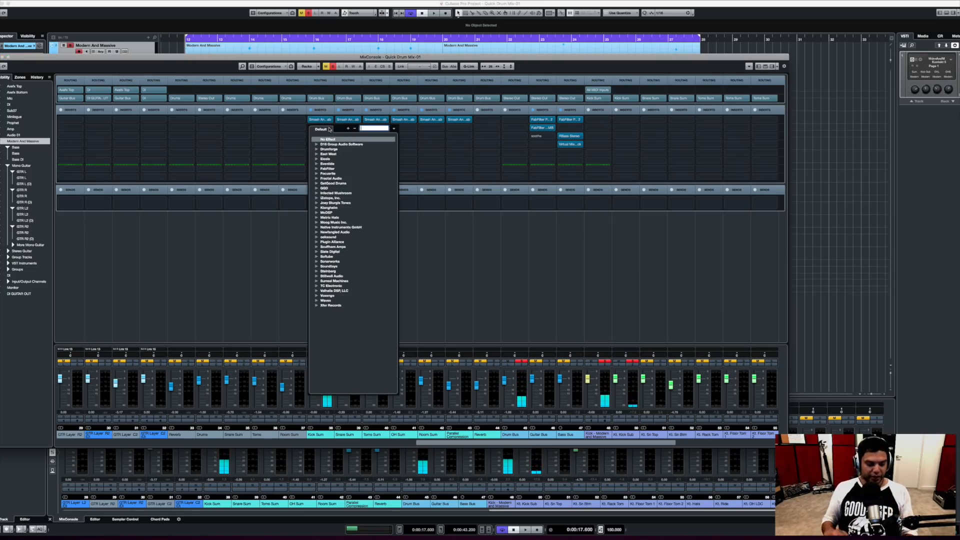
{"action": "type", "text": "pro-q"}
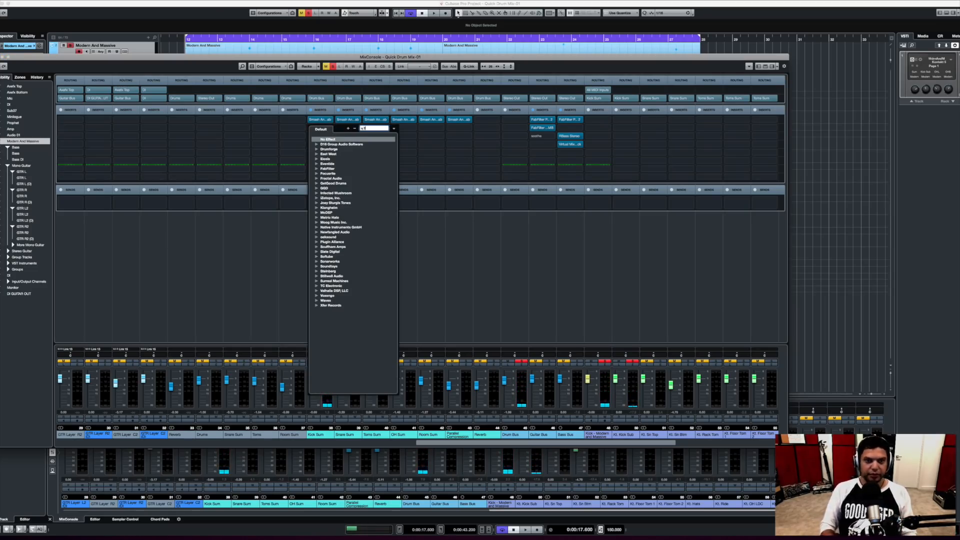
{"action": "key", "text": "Return"}
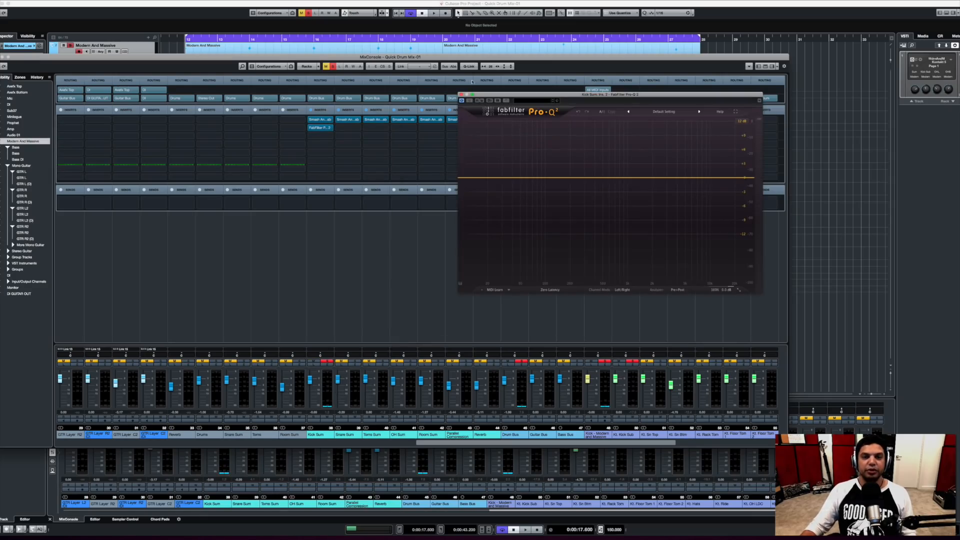
{"action": "left_click", "coordinate": [460, 95]}
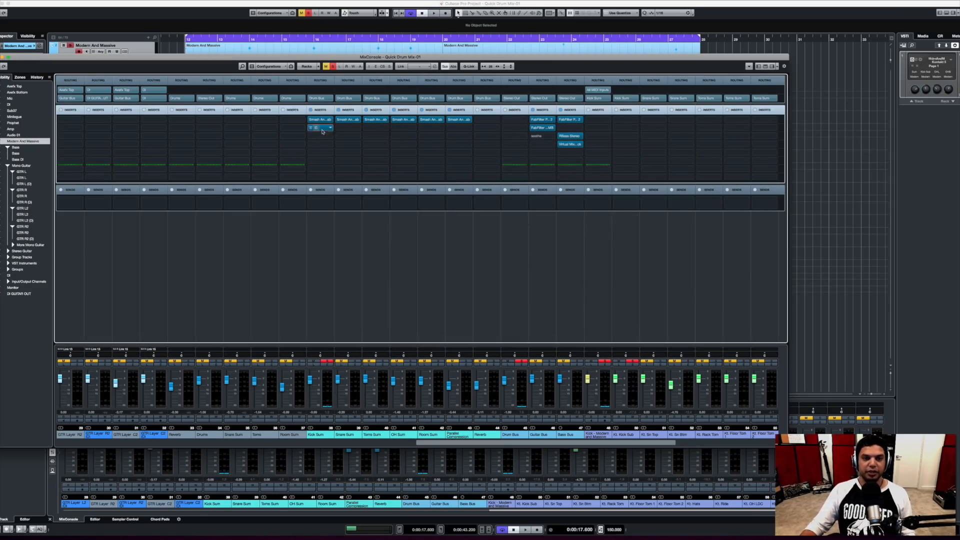
{"action": "left_click_drag", "start_coordinate": [322, 131], "coordinate": [349, 131]}
{"action": "left_click_drag", "start_coordinate": [348, 130], "coordinate": [407, 130]}
{"action": "left_click_drag", "start_coordinate": [406, 130], "coordinate": [460, 130]}
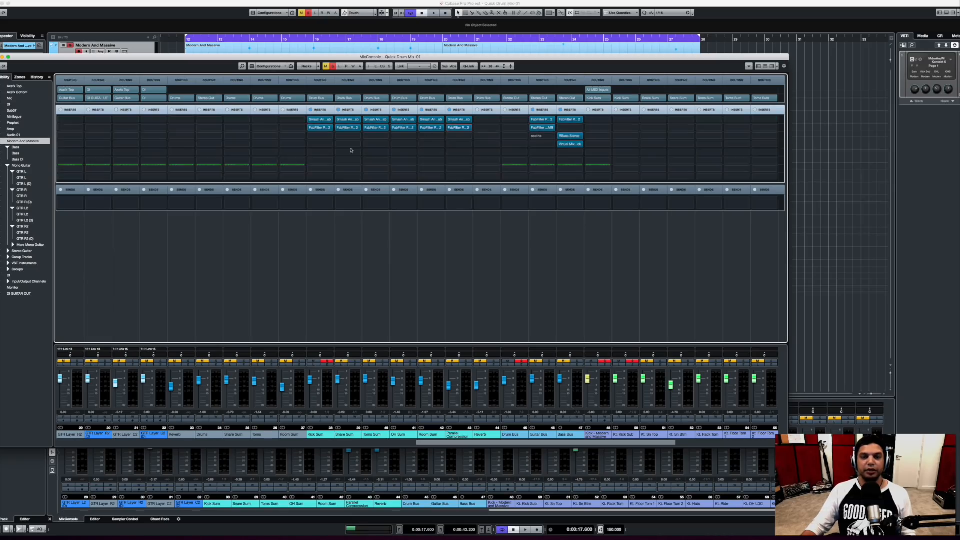
In the Kick Sum Pro-Q 2, cut about 10 dB around 200 Hz and add a low cut at about 39 Hz during playback.
{"action": "double_click", "coordinate": [316, 129]}
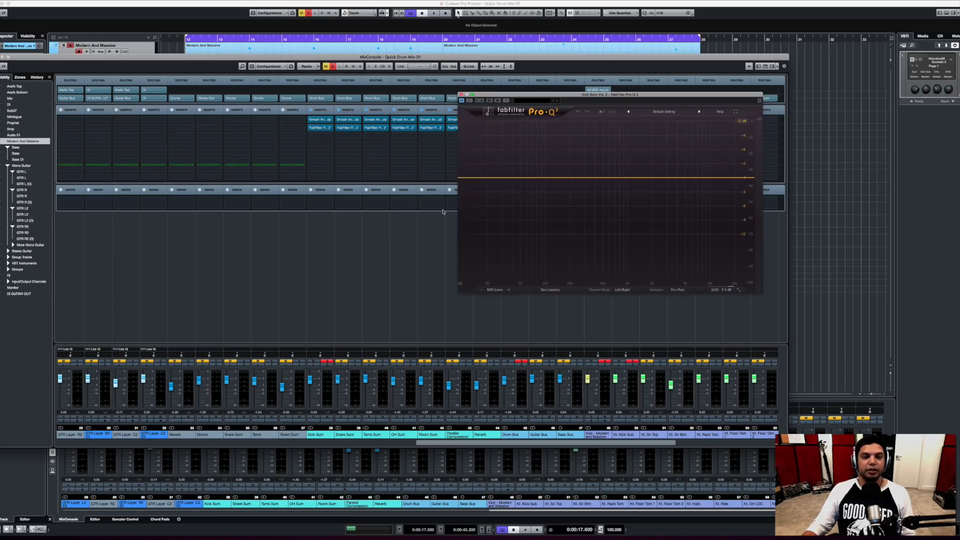
{"action": "key", "text": "space"}
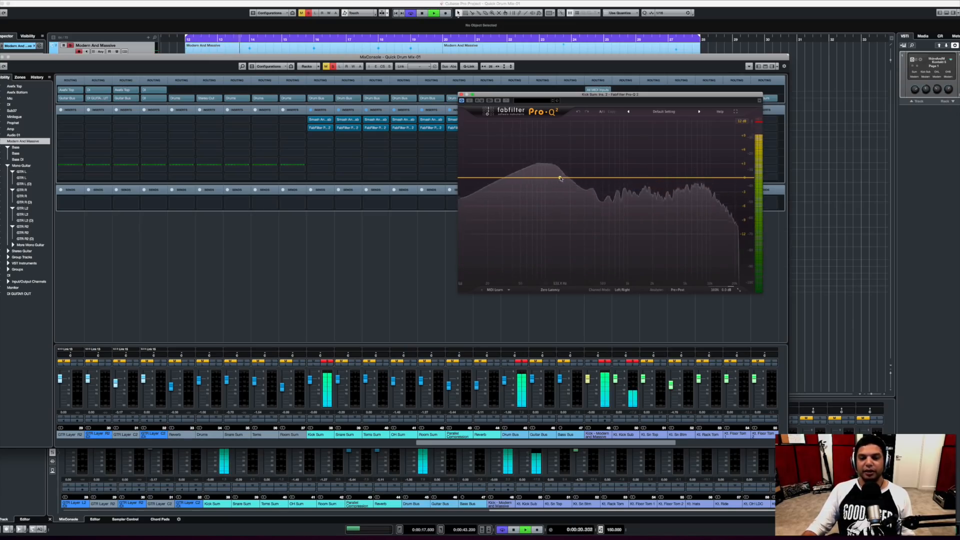
{"action": "left_click_drag", "start_coordinate": [568, 179], "coordinate": [564, 184]}
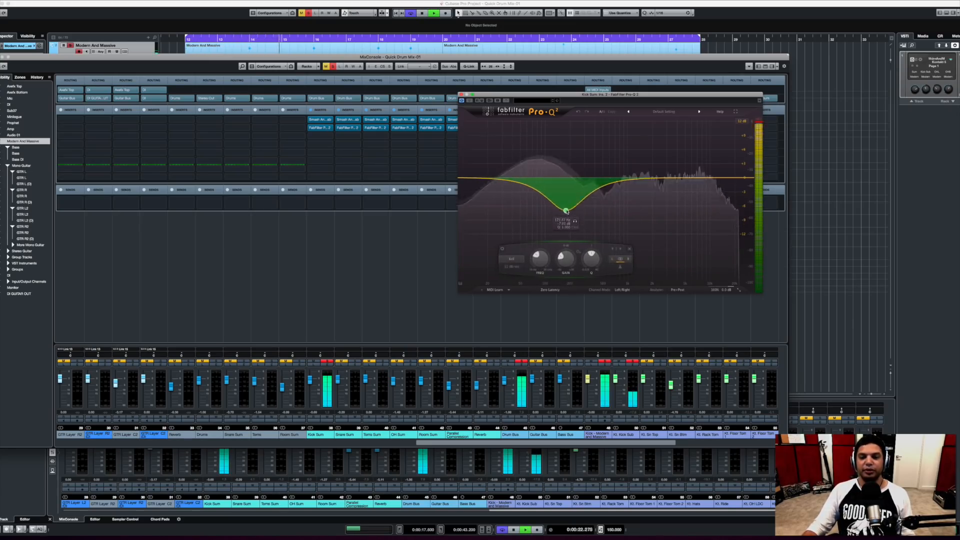
{"action": "left_click_drag", "start_coordinate": [567, 211], "coordinate": [572, 224]}
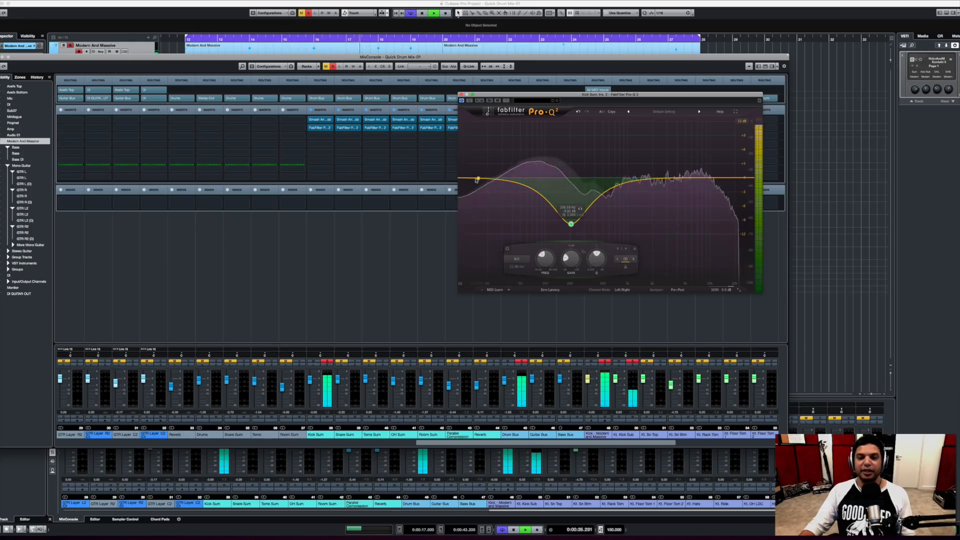
{"action": "left_click_drag", "start_coordinate": [466, 179], "coordinate": [512, 177]}
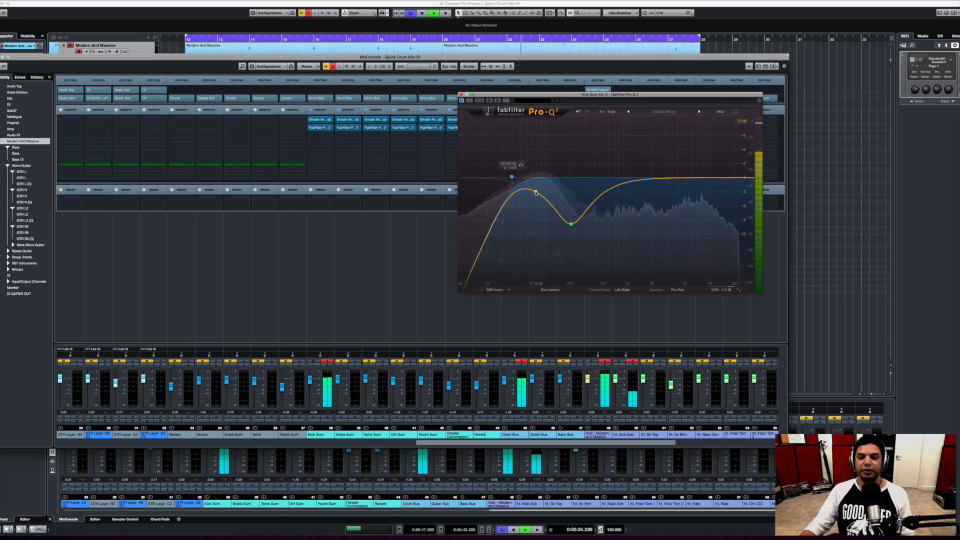
Add a gentle bell boost of about 1 dB near 97 Hz and slightly deepen the kick's cut around 200 Hz.
{"action": "double_click", "coordinate": [533, 176]}
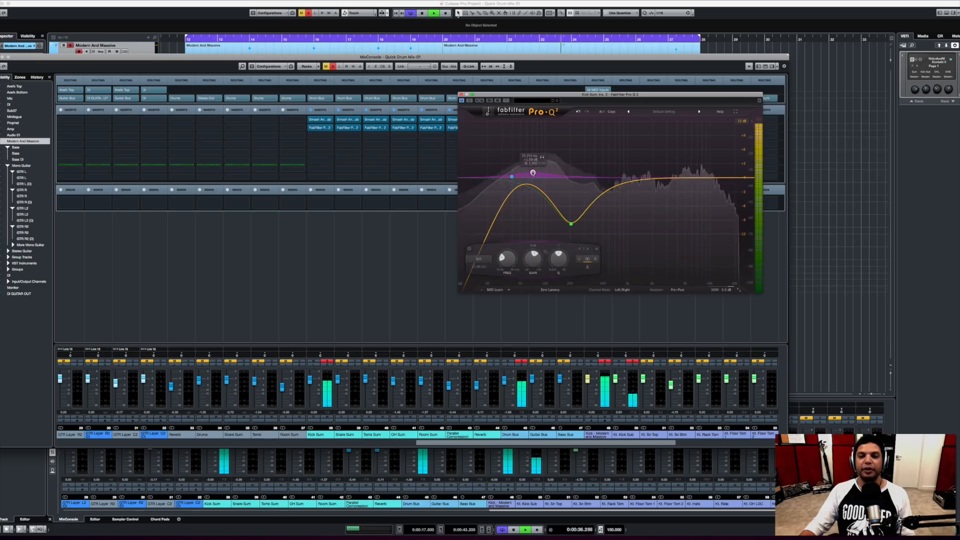
{"action": "left_click_drag", "start_coordinate": [534, 176], "coordinate": [539, 174]}
{"action": "left_click", "coordinate": [571, 224]}
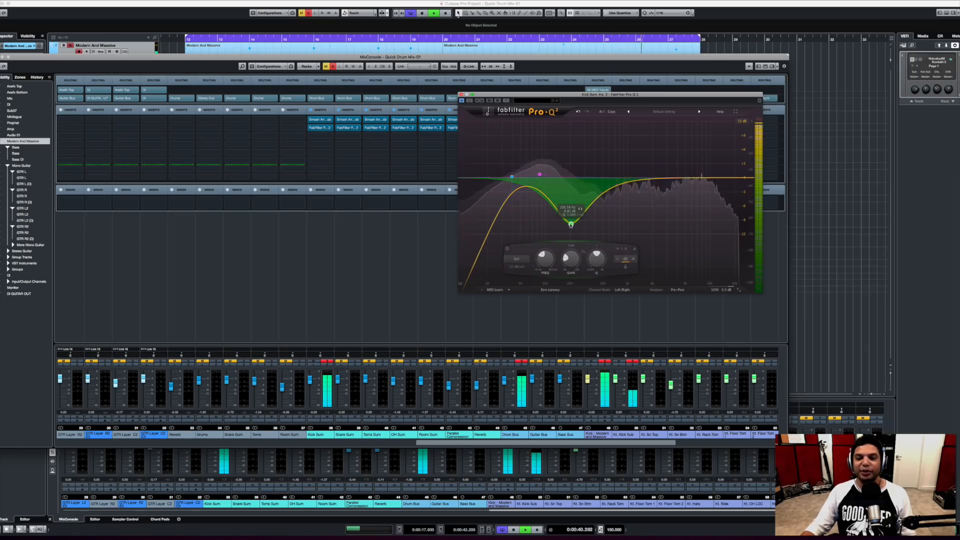
{"action": "left_click", "coordinate": [512, 176]}
{"action": "left_click_drag", "start_coordinate": [540, 174], "coordinate": [545, 172]}
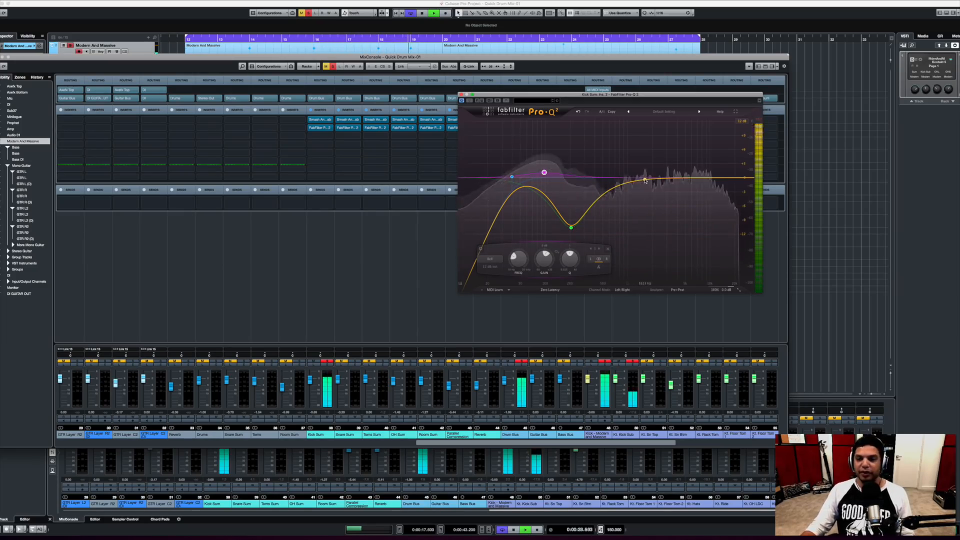
Add a bell band around 2 kHz, audition it as a boost and settle it as a slight cut.
{"action": "left_click_drag", "start_coordinate": [646, 180], "coordinate": [656, 152]}
{"action": "scroll", "coordinate": [657, 153], "scroll_direction": "up", "scroll_amount": 3}
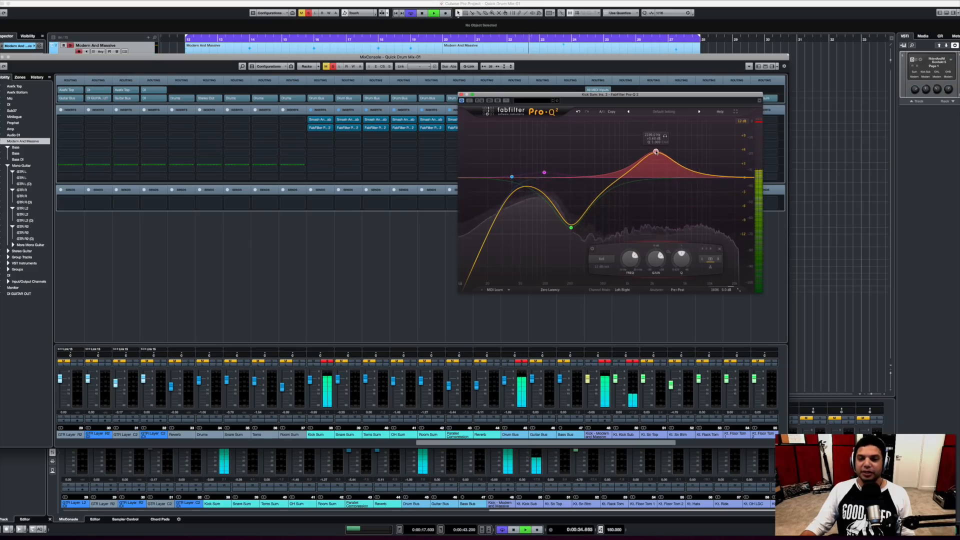
{"action": "scroll", "coordinate": [656, 151], "scroll_direction": "down", "scroll_amount": 3}
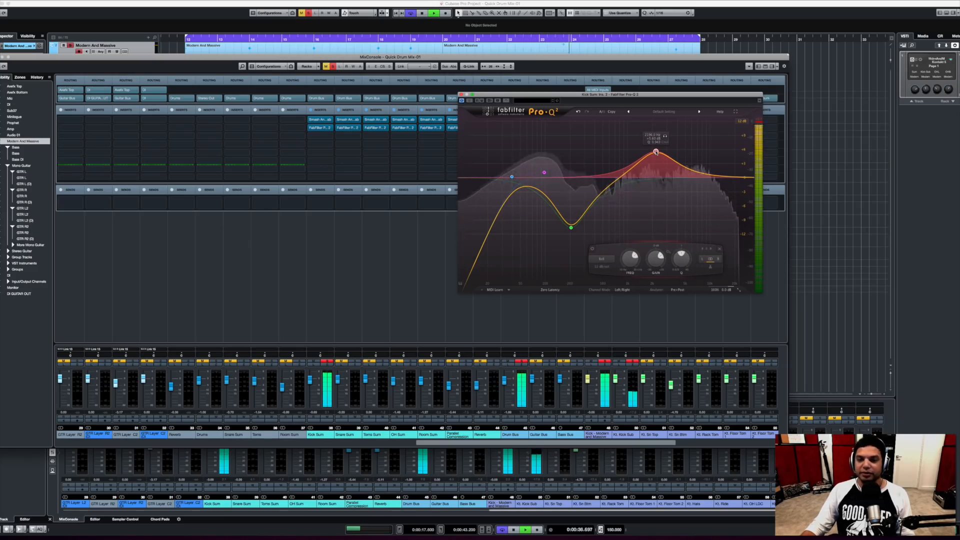
{"action": "left_click_drag", "start_coordinate": [656, 152], "coordinate": [654, 187]}
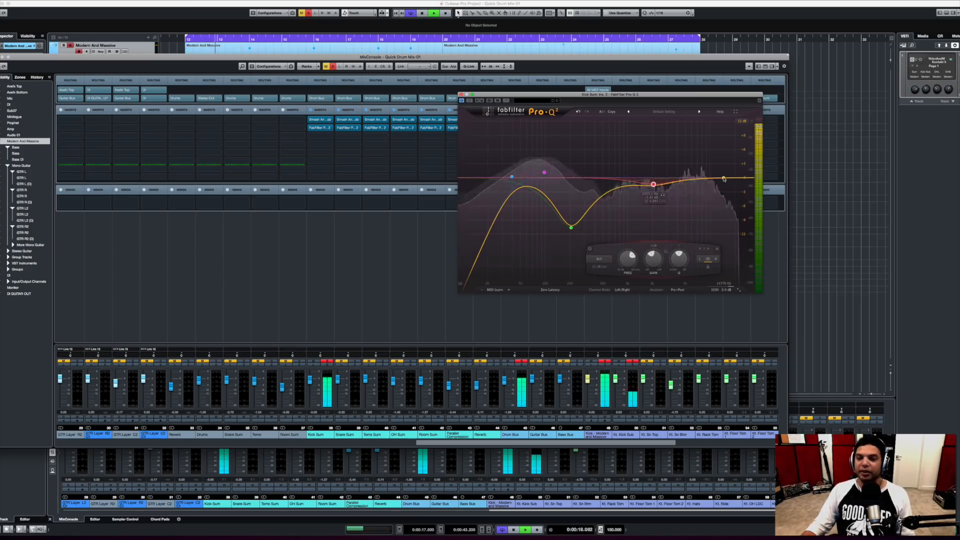
Add a gentle high shelf boost at about 8 kHz, close the Kick Sum Pro-Q 2 and stop playback.
{"action": "left_click_drag", "start_coordinate": [724, 179], "coordinate": [702, 174]}
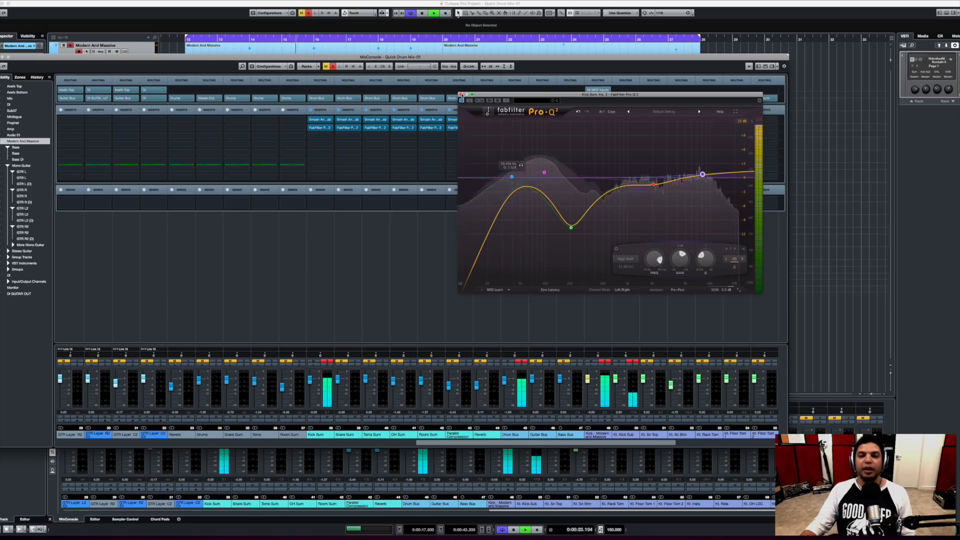
{"action": "left_click", "coordinate": [462, 94]}
{"action": "key", "text": "space"}
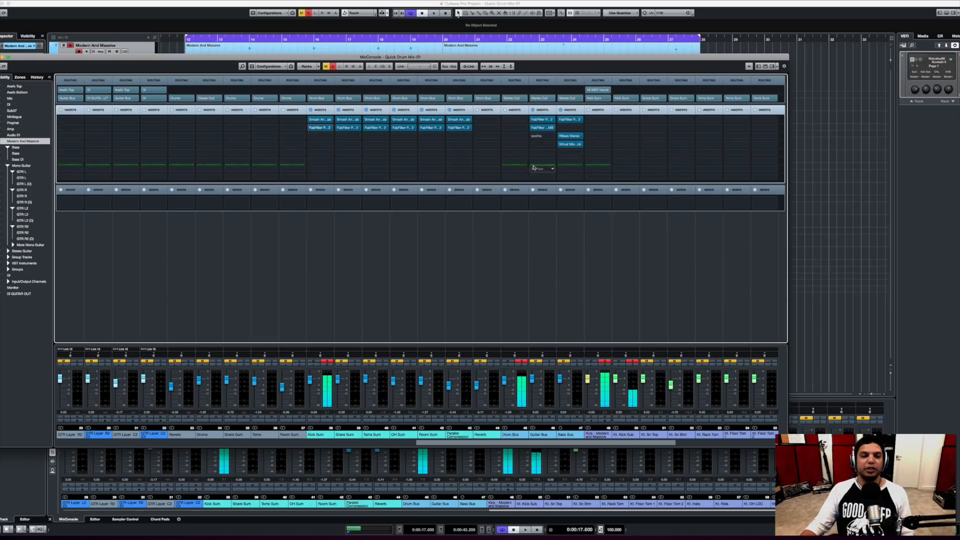
Reopen the Kick Sum Pro-Q 2, review its EQ bands while playing the kick, and close it.
{"action": "left_click", "coordinate": [322, 129]}
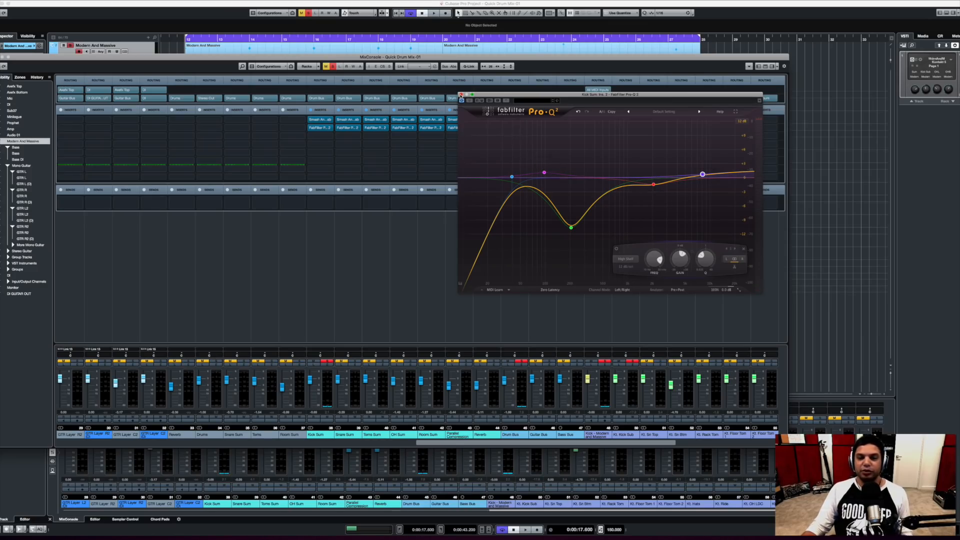
{"action": "key", "text": "space"}
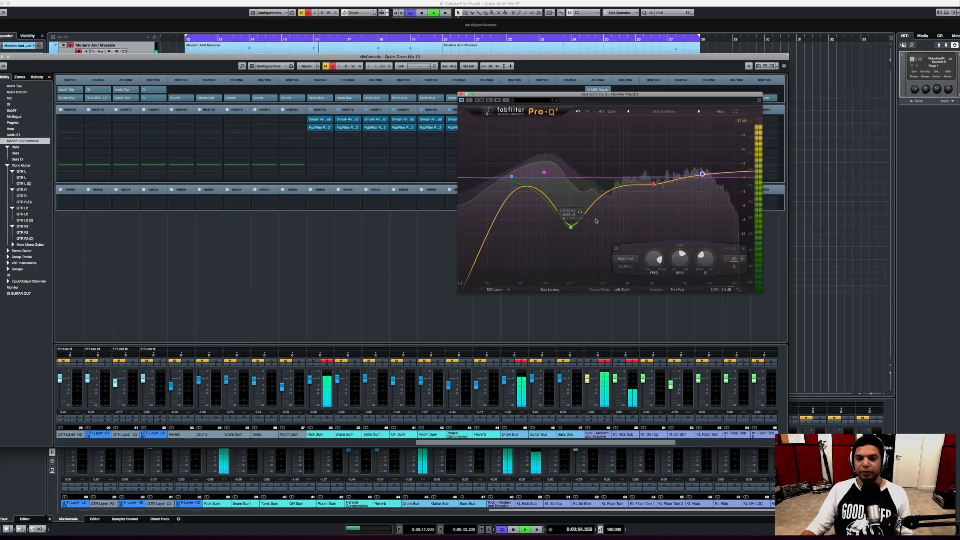
{"action": "key", "text": "space"}
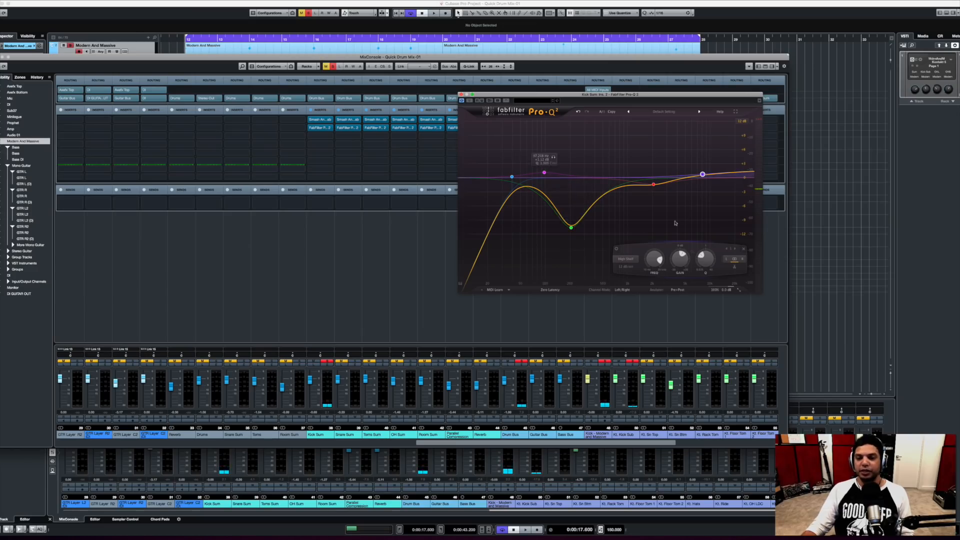
{"action": "left_click", "coordinate": [462, 95]}
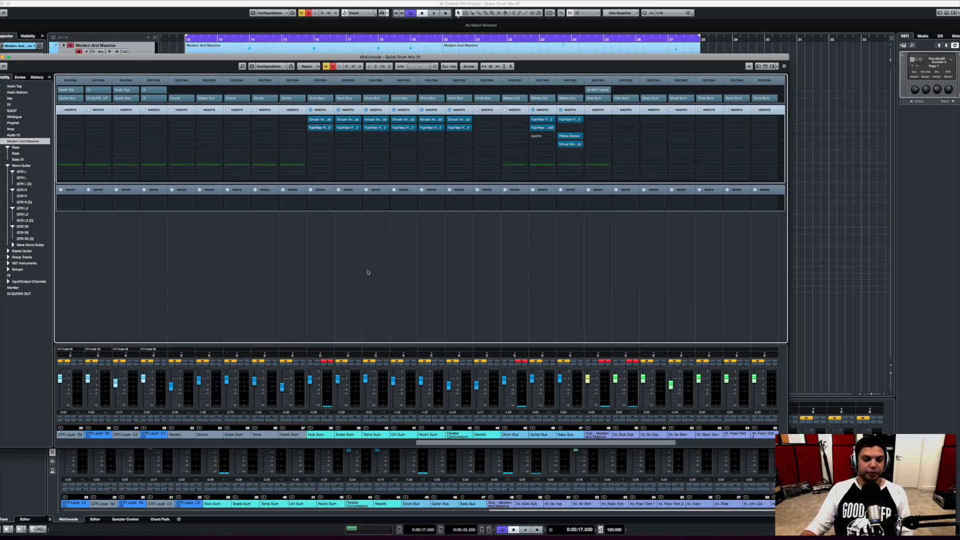
Unsolo the Kick Sum and play the full kit, comparing it with the kick's inserts bypassed and enabled.
{"action": "left_click", "coordinate": [327, 361]}
{"action": "key", "text": "space"}
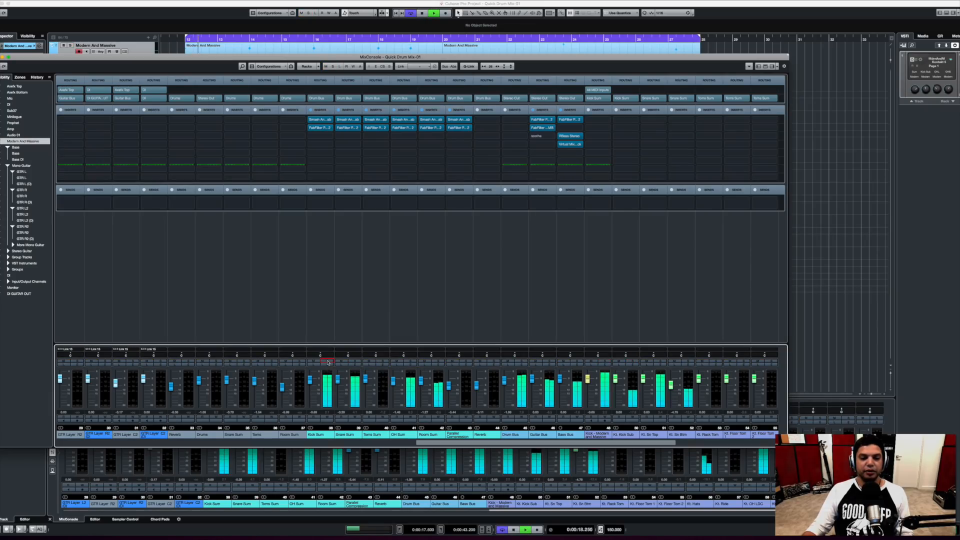
{"action": "left_click", "coordinate": [311, 110]}
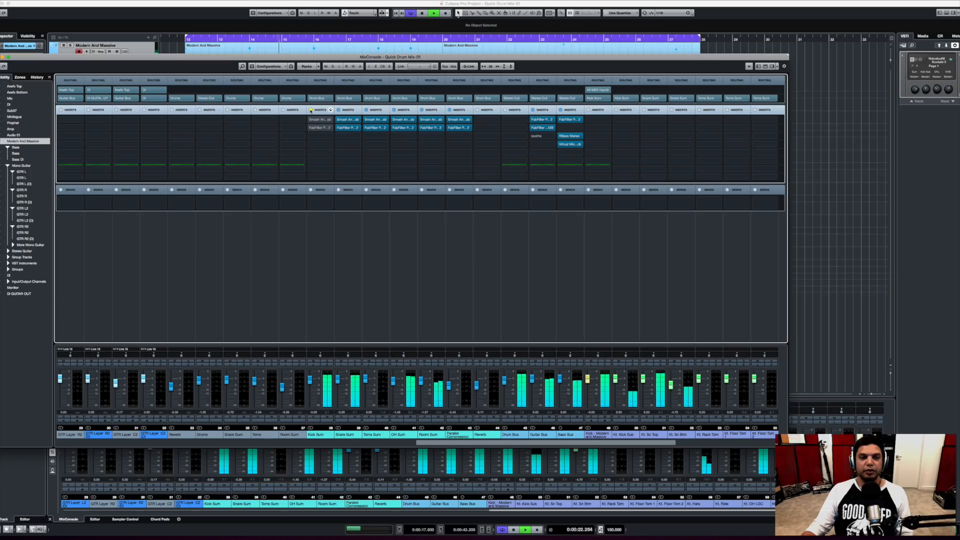
{"action": "left_click", "coordinate": [310, 110]}
{"action": "left_click", "coordinate": [311, 379]}
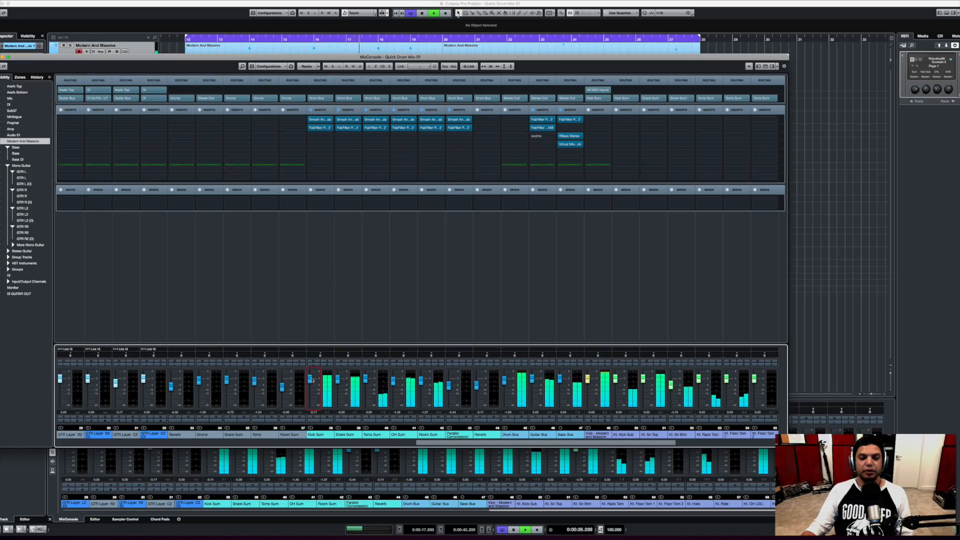
{"action": "key", "text": "space"}
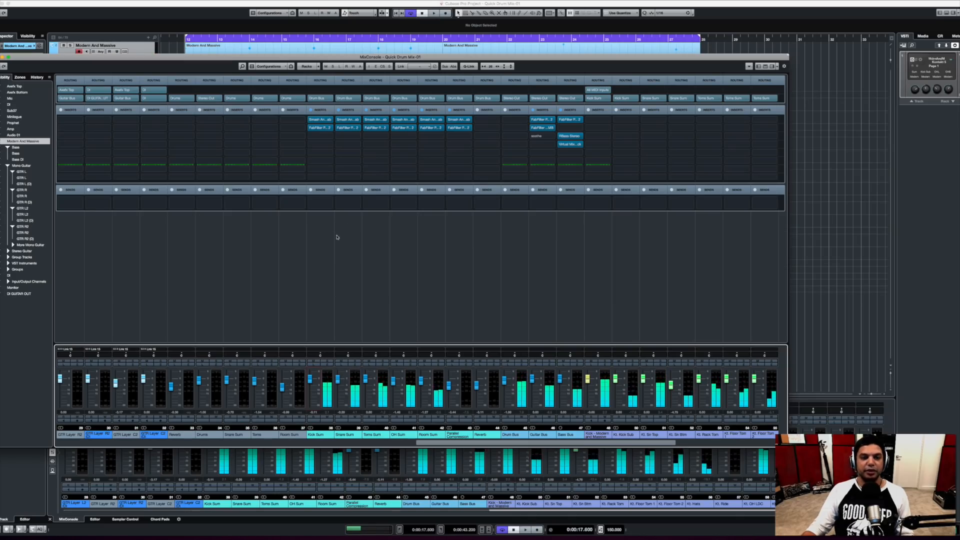
Solo the Snare Sum, open its Smash And Grab and start playing the snare.
{"action": "left_click", "coordinate": [355, 361]}
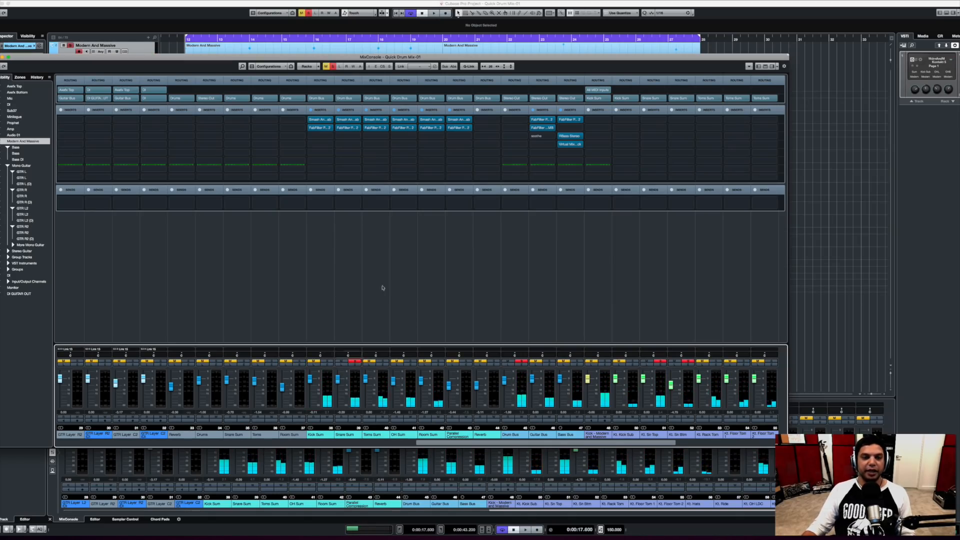
{"action": "left_click", "coordinate": [352, 119]}
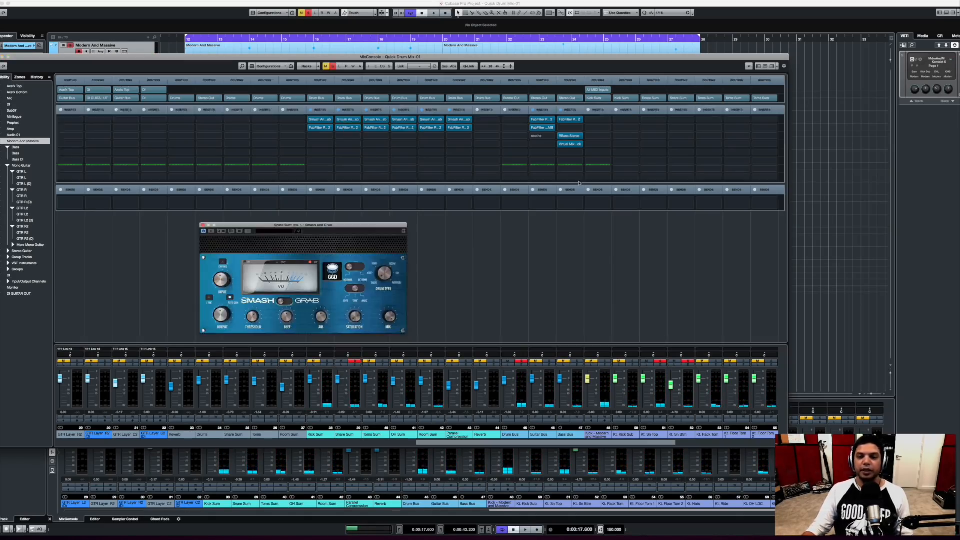
{"action": "left_click_drag", "start_coordinate": [352, 225], "coordinate": [481, 184]}
{"action": "key", "text": "space"}
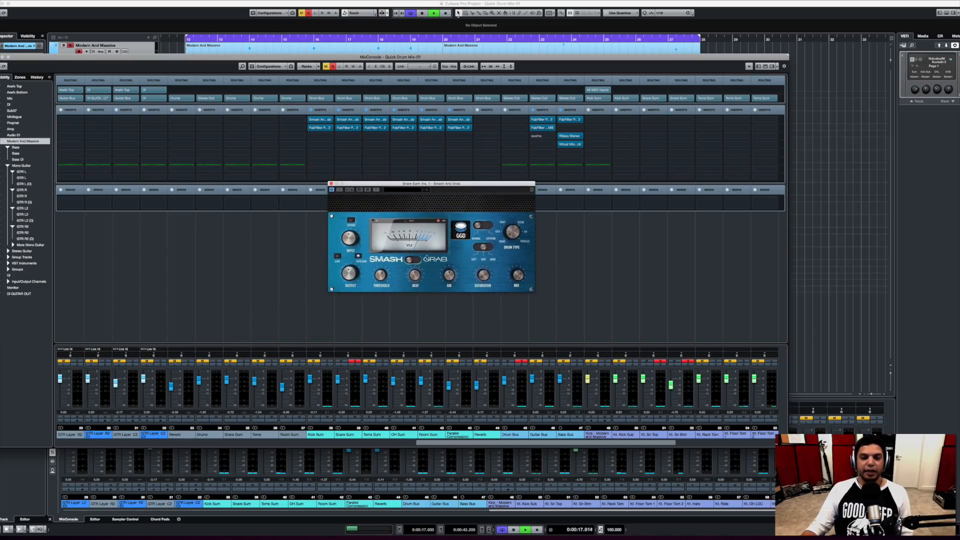
Switch the Snare Sum's Smash And Grab to its red mode, audition it on the playing snare and close it.
{"action": "left_click", "coordinate": [411, 260]}
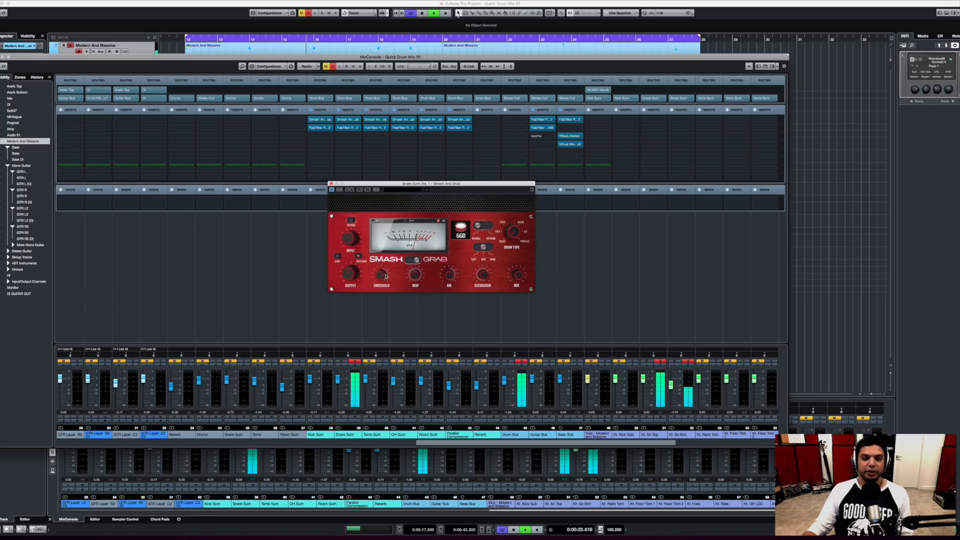
{"action": "mouse_move", "coordinate": [382, 275]}
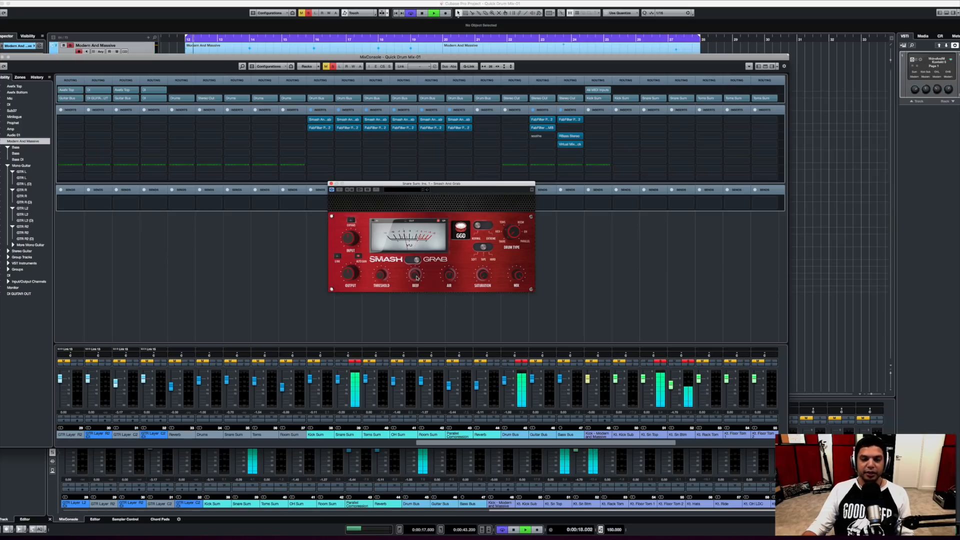
{"action": "mouse_move", "coordinate": [417, 278]}
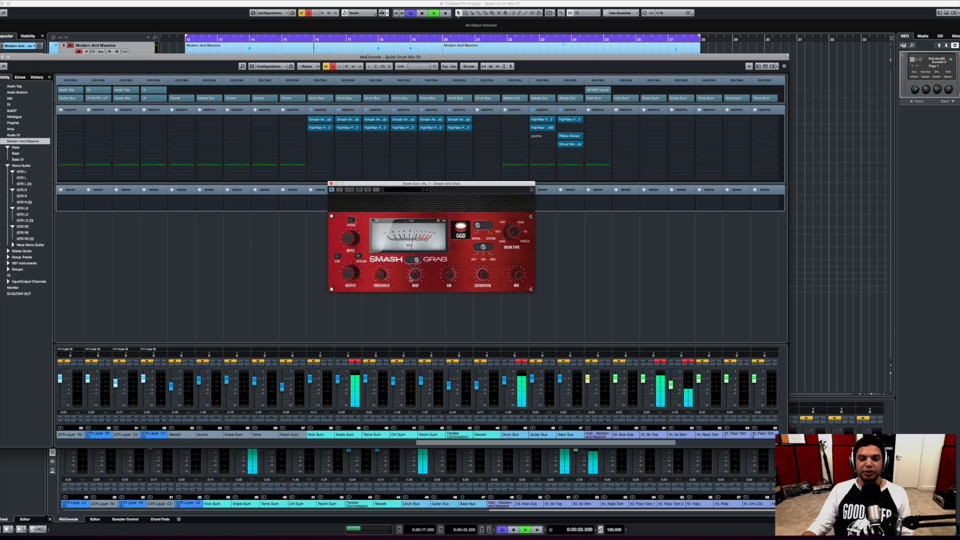
{"action": "mouse_move", "coordinate": [453, 277]}
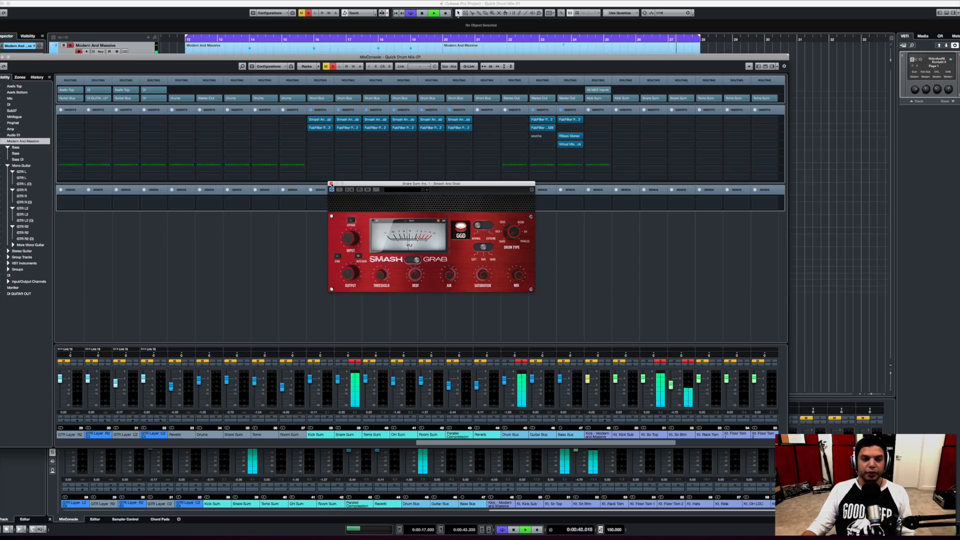
{"action": "left_click", "coordinate": [331, 184]}
In the Snare Sum's Pro-Q 2, add a low cut just below 100 Hz and a bell cut of about 2.5 dB near 200 Hz.
{"action": "left_click", "coordinate": [347, 127]}
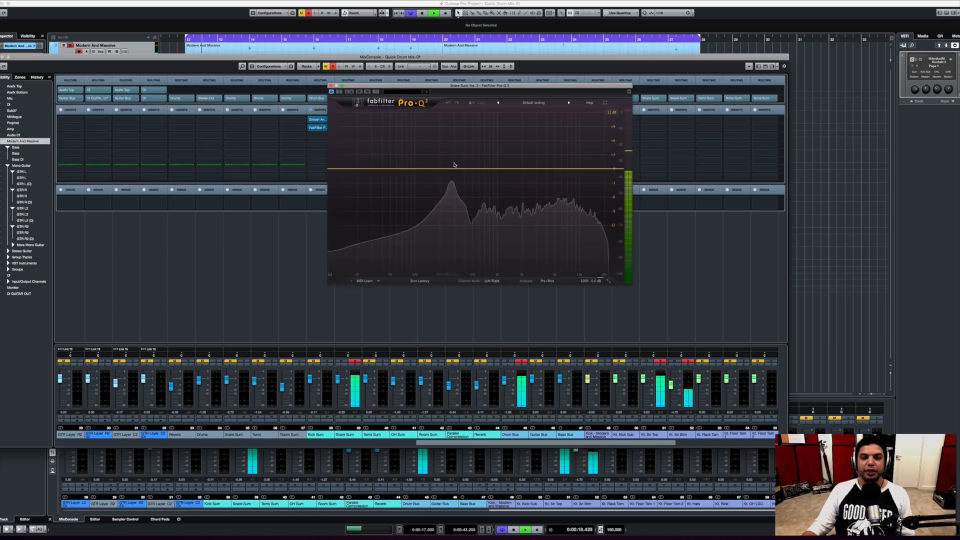
{"action": "double_click", "coordinate": [402, 168]}
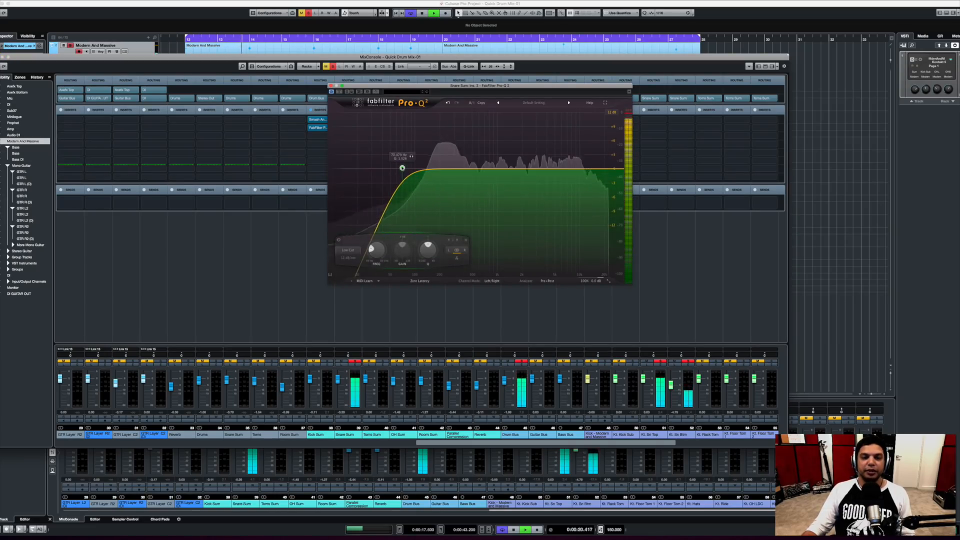
{"action": "left_click_drag", "start_coordinate": [403, 168], "coordinate": [410, 168]}
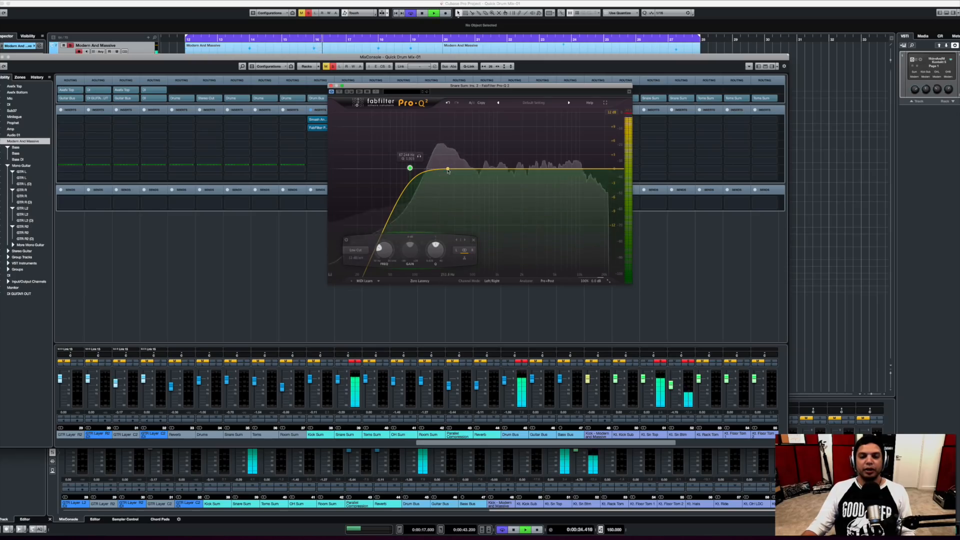
{"action": "left_click_drag", "start_coordinate": [441, 169], "coordinate": [442, 184]}
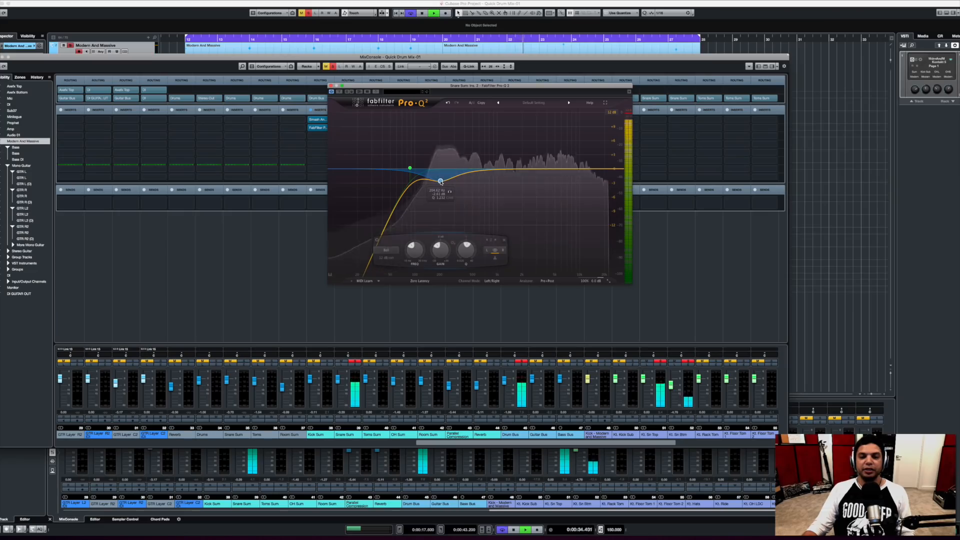
Add a gentle bell cut of about 1 dB near 500 Hz to the snare EQ.
{"action": "left_click", "coordinate": [474, 172]}
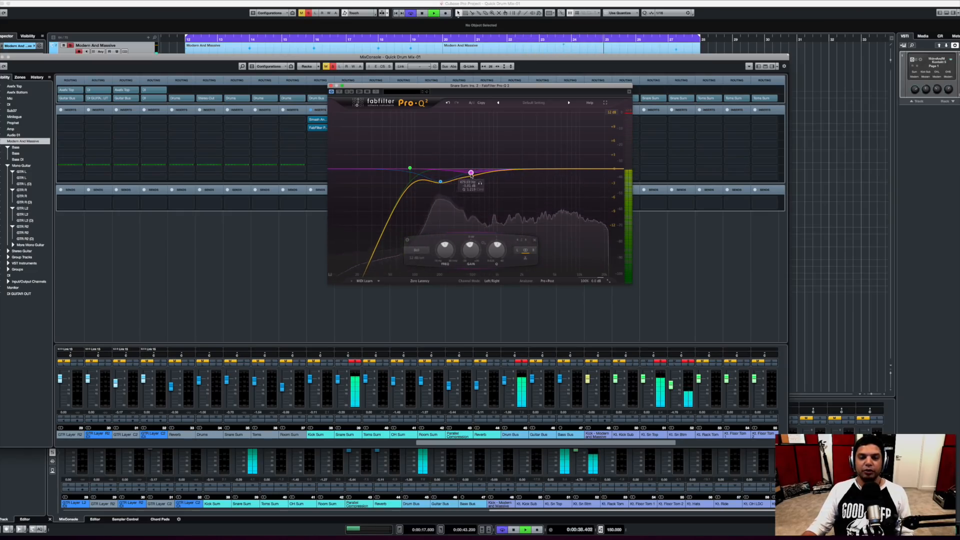
{"action": "mouse_move", "coordinate": [474, 175]}
{"action": "left_mouse_down"}
{"action": "mouse_move", "coordinate": [468, 131]}
{"action": "mouse_move", "coordinate": [472, 176]}
{"action": "left_mouse_up"}
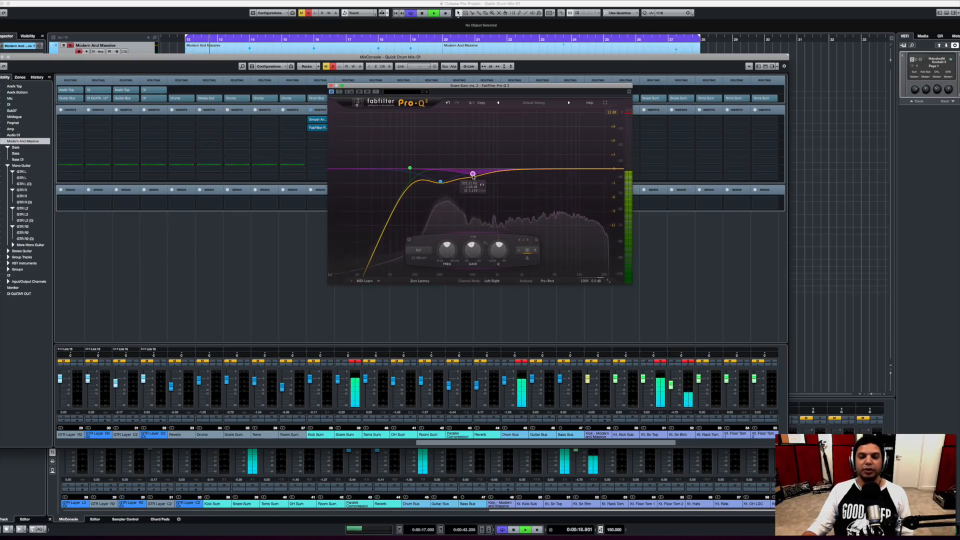
{"action": "left_click_drag", "start_coordinate": [474, 176], "coordinate": [474, 175]}
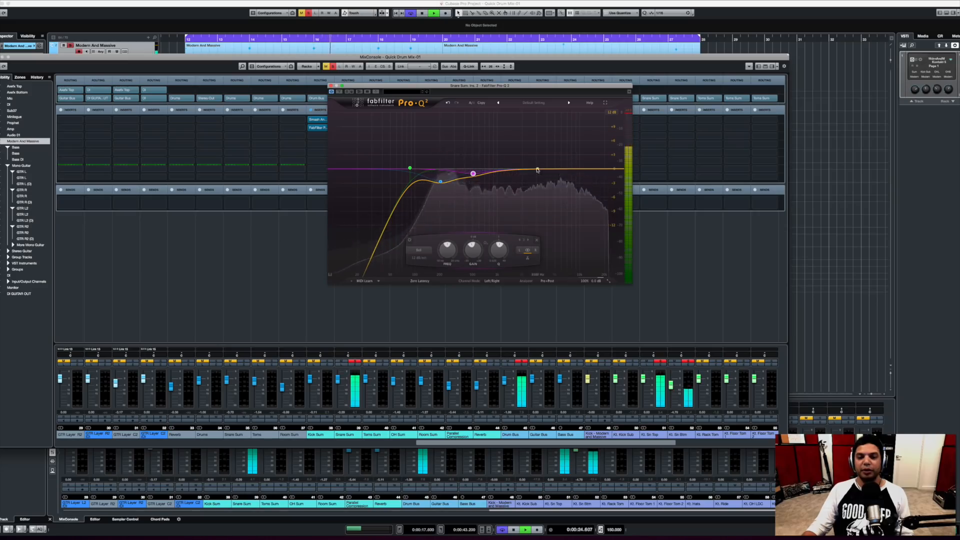
Add a bell around 2 kHz, audition it as a boost before settling on a slight cut, and add a gentle high shelf boost around 7 kHz.
{"action": "left_click_drag", "start_coordinate": [526, 171], "coordinate": [524, 159]}
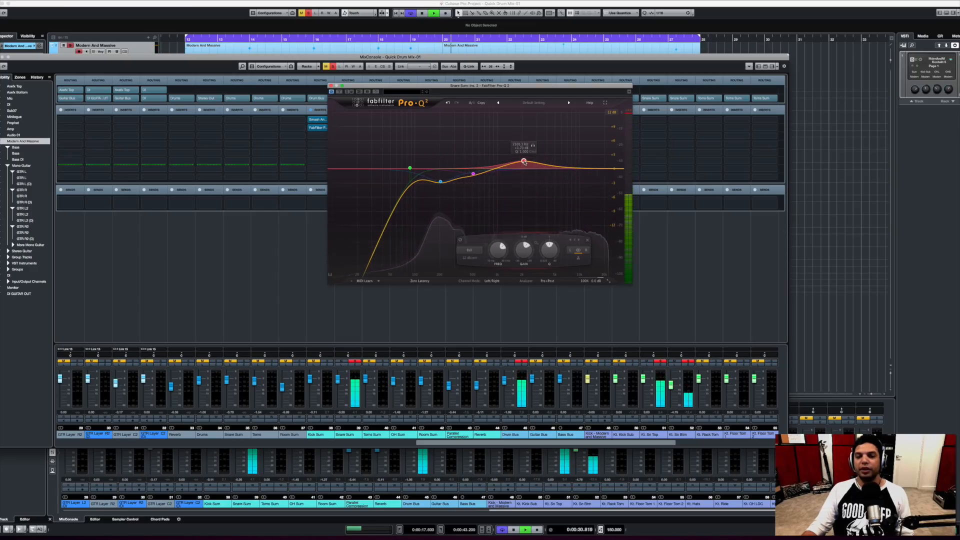
{"action": "mouse_move", "coordinate": [525, 159]}
{"action": "left_mouse_down"}
{"action": "mouse_move", "coordinate": [526, 175]}
{"action": "mouse_move", "coordinate": [525, 166]}
{"action": "left_mouse_up"}
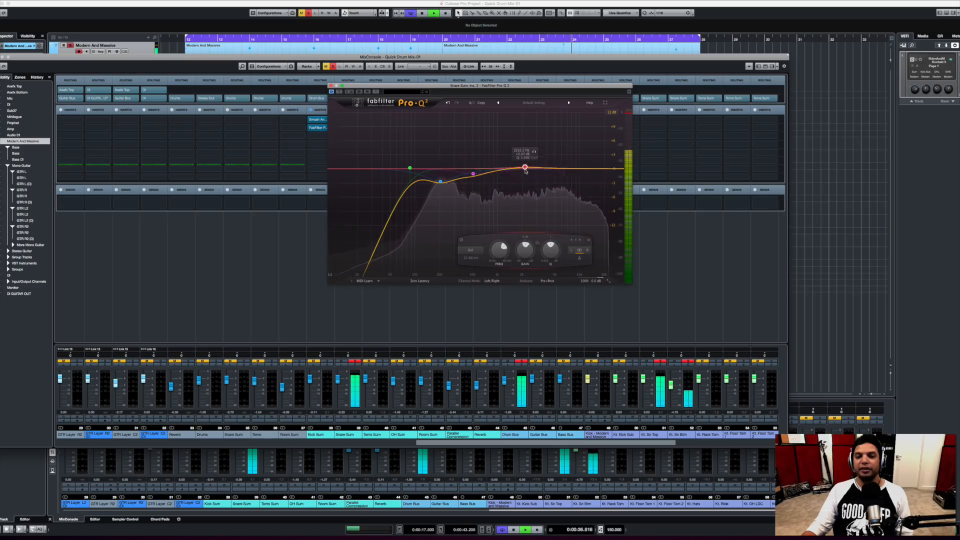
{"action": "left_click_drag", "start_coordinate": [525, 169], "coordinate": [568, 163]}
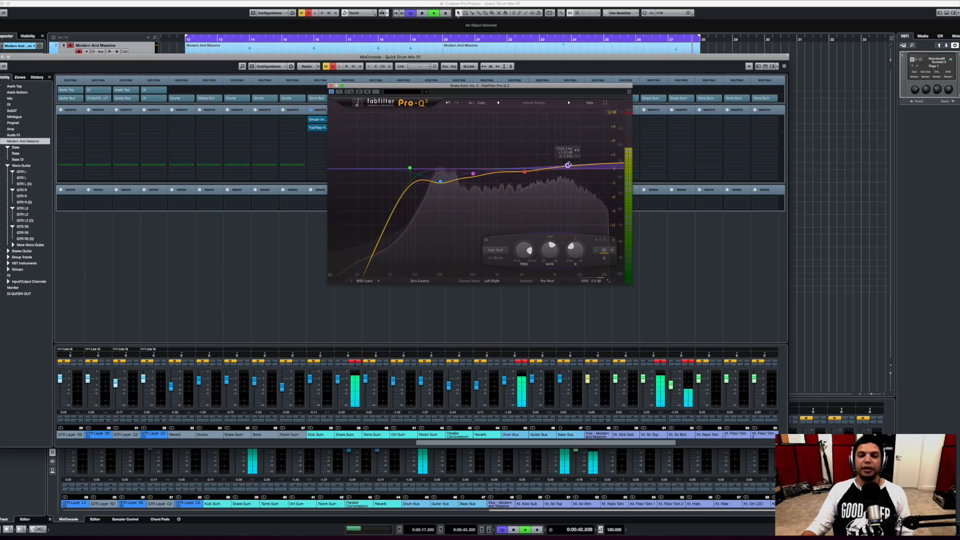
Compare the snare with its Pro-Q 2 bypassed, close the EQ and compare with all Snare Sum inserts bypassed and enabled.
{"action": "left_click", "coordinate": [339, 92]}
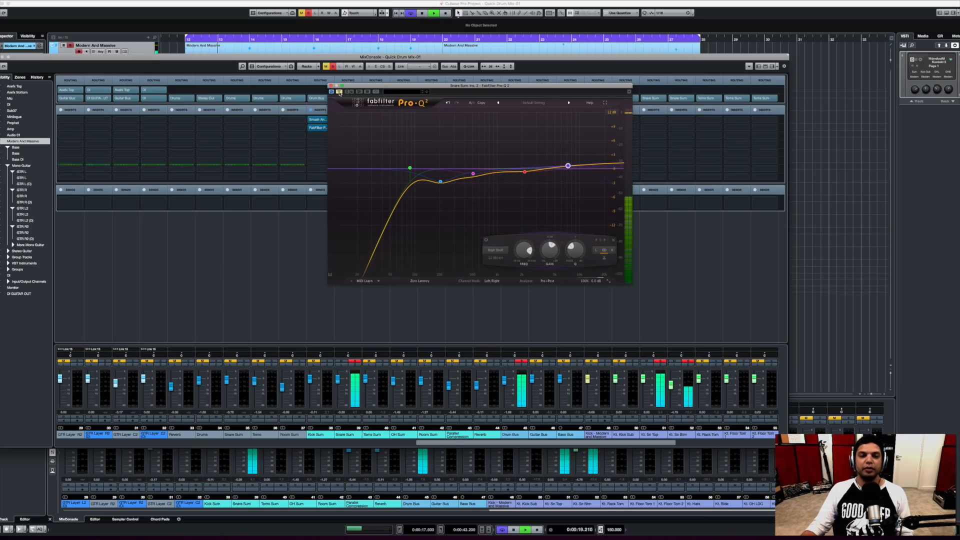
{"action": "left_click", "coordinate": [340, 92]}
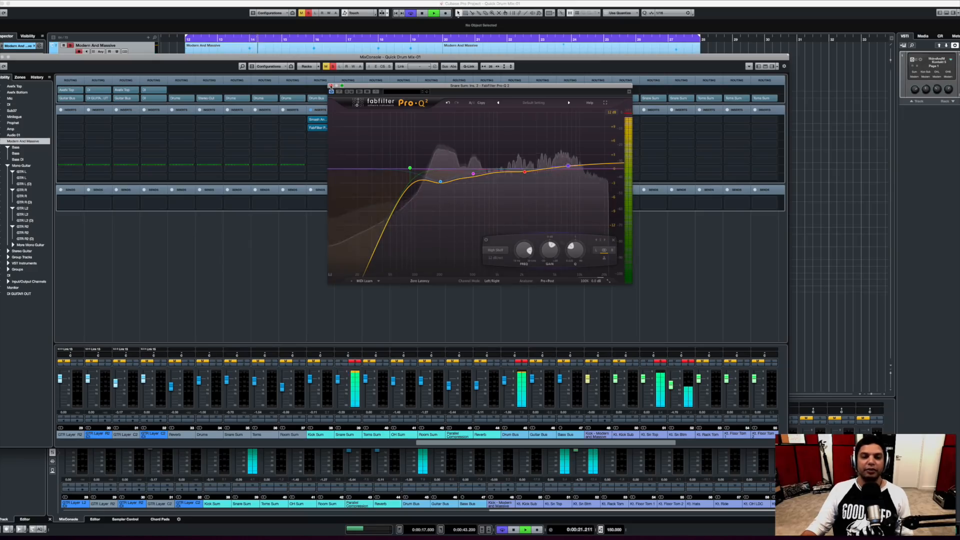
{"action": "left_click", "coordinate": [331, 86]}
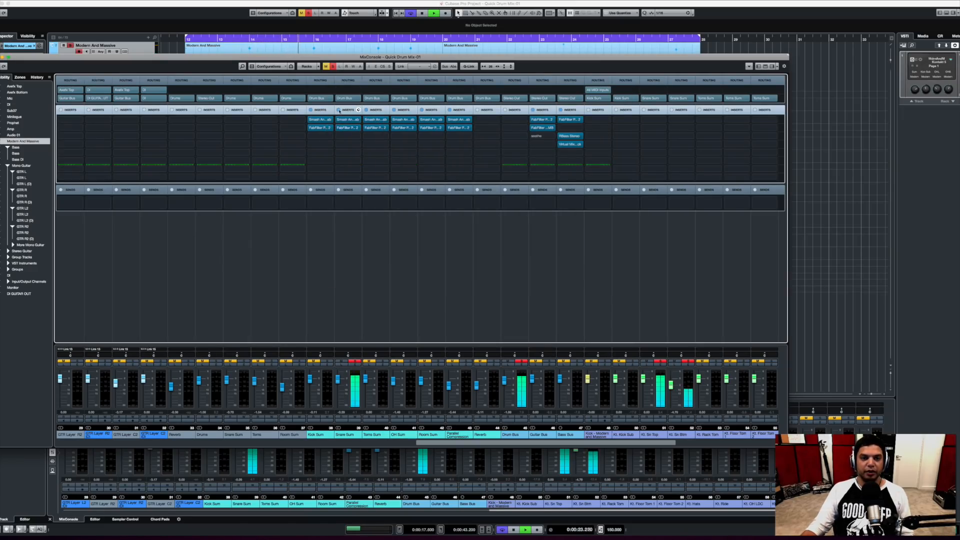
{"action": "left_click", "coordinate": [339, 110]}
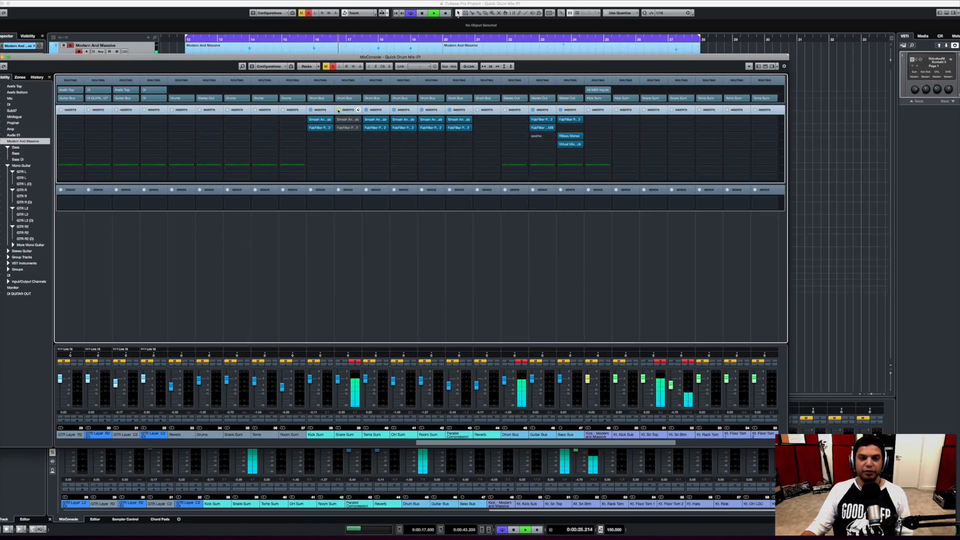
{"action": "left_click", "coordinate": [339, 111]}
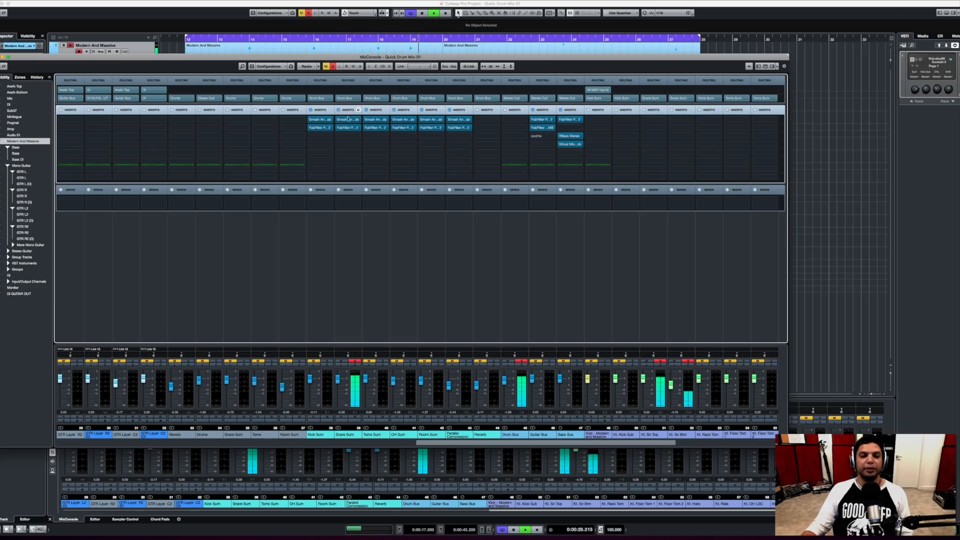
{"action": "key", "text": "space"}
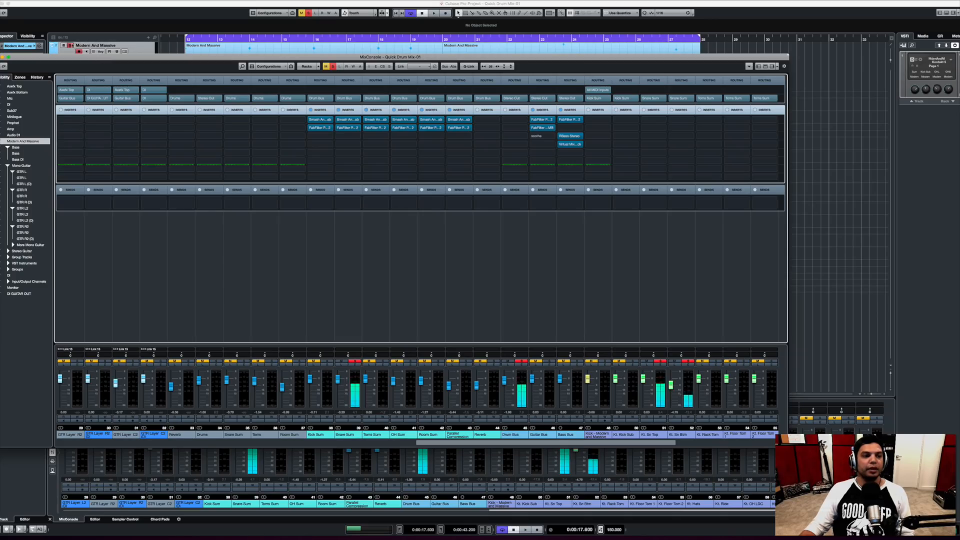
Solo the whole drum kit and play it briefly to check the snare against the other drums.
{"action": "key", "text": "F3"}
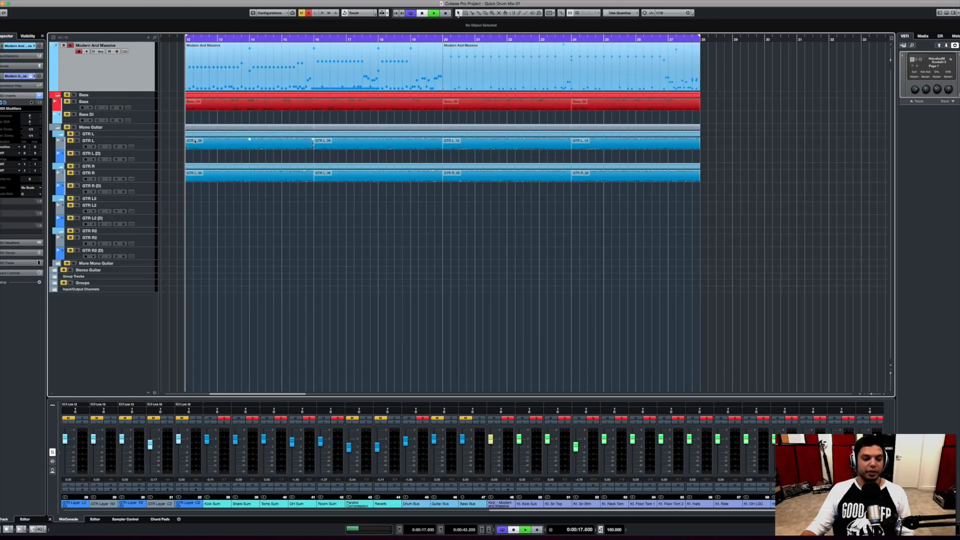
{"action": "key", "text": "space"}
{"action": "key", "text": "F3"}
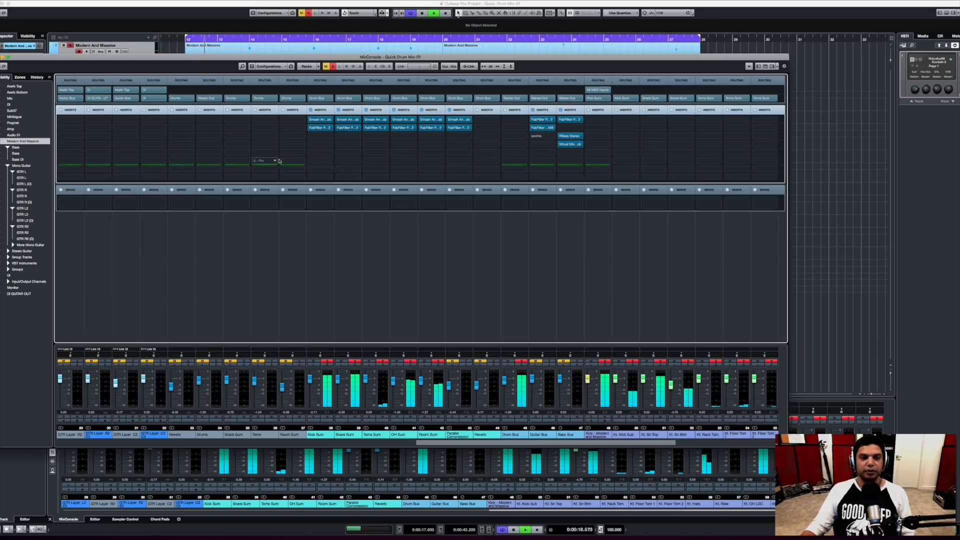
{"action": "key", "text": "space"}
Clear all solos in the mixer and solo the Toms Sum.
{"action": "left_click", "coordinate": [371, 360]}
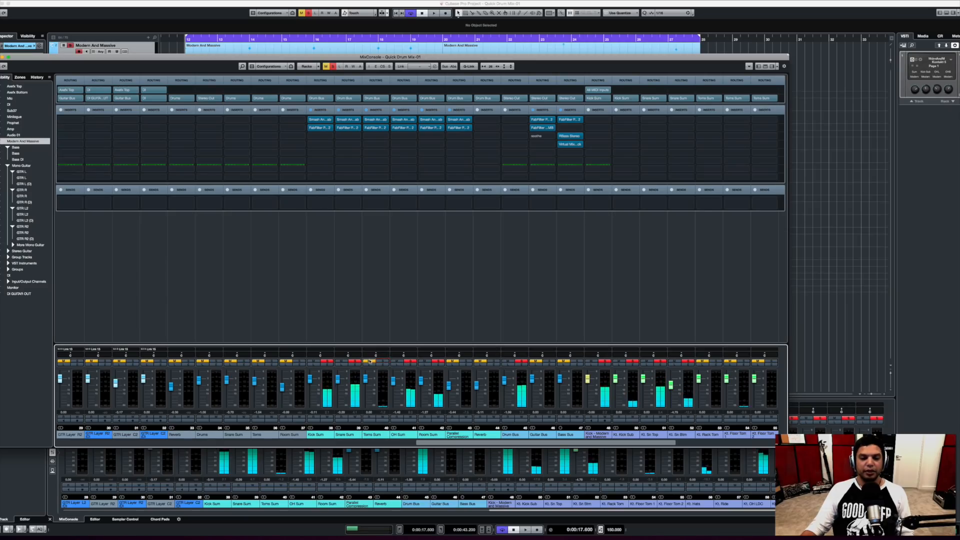
{"action": "left_click", "coordinate": [332, 66]}
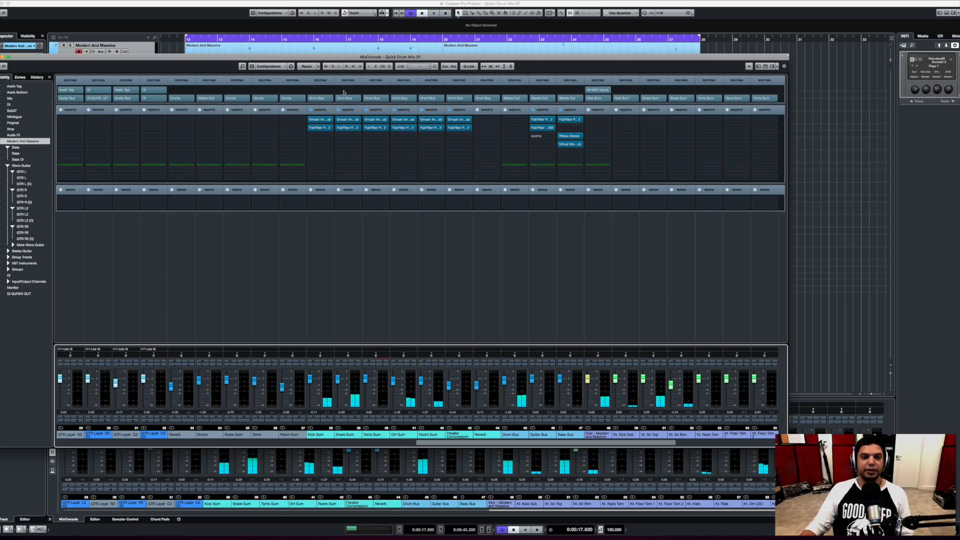
{"action": "left_click", "coordinate": [384, 361]}
Set the playback position at the tom fill after bar 17 and audition the soloed toms.
{"action": "double_click", "coordinate": [381, 40]}
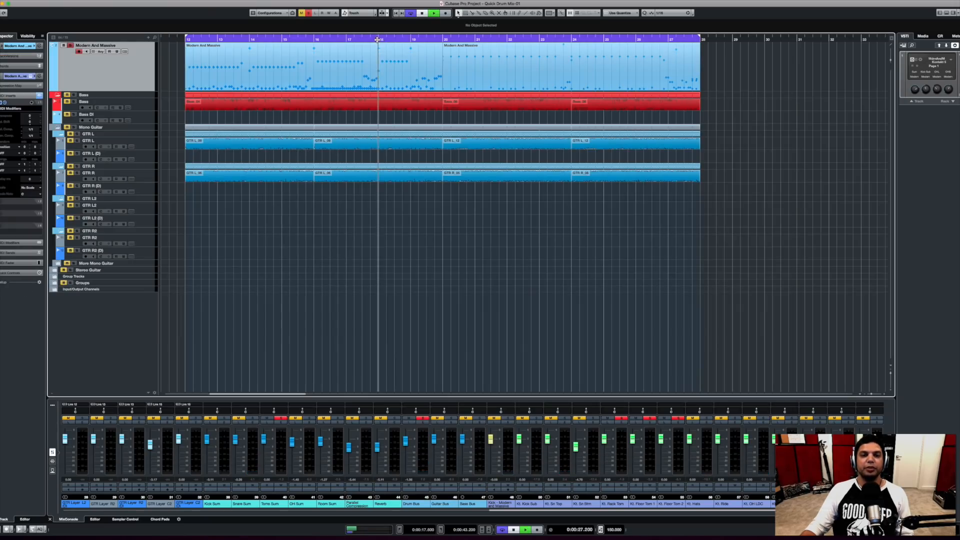
{"action": "left_click", "coordinate": [360, 40]}
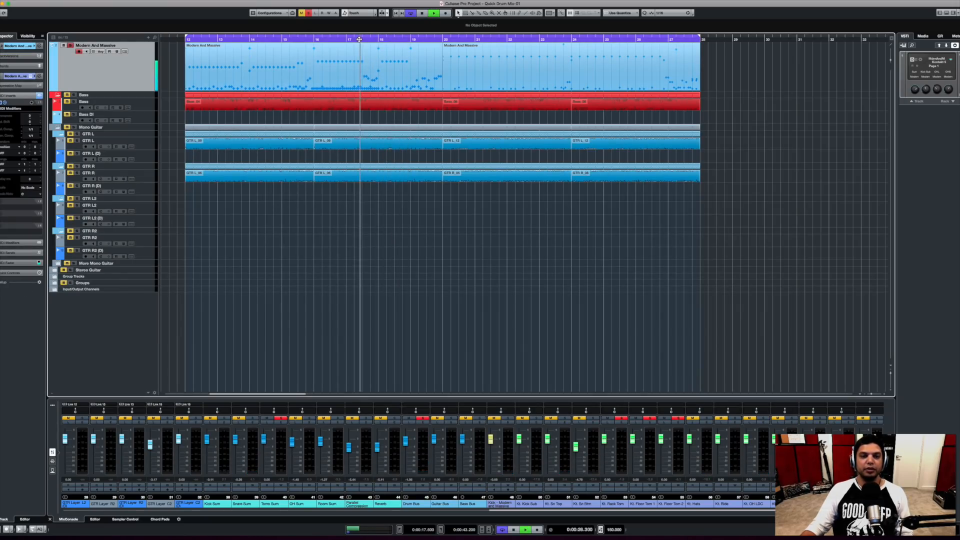
{"action": "key", "text": "F3"}
{"action": "key", "text": "space"}
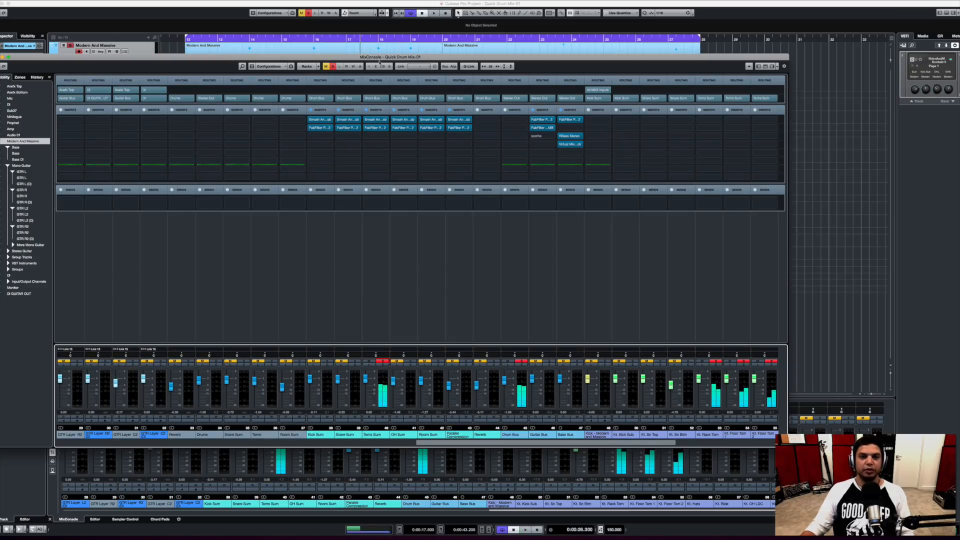
{"action": "key", "text": "space"}
{"action": "key", "text": "space"}
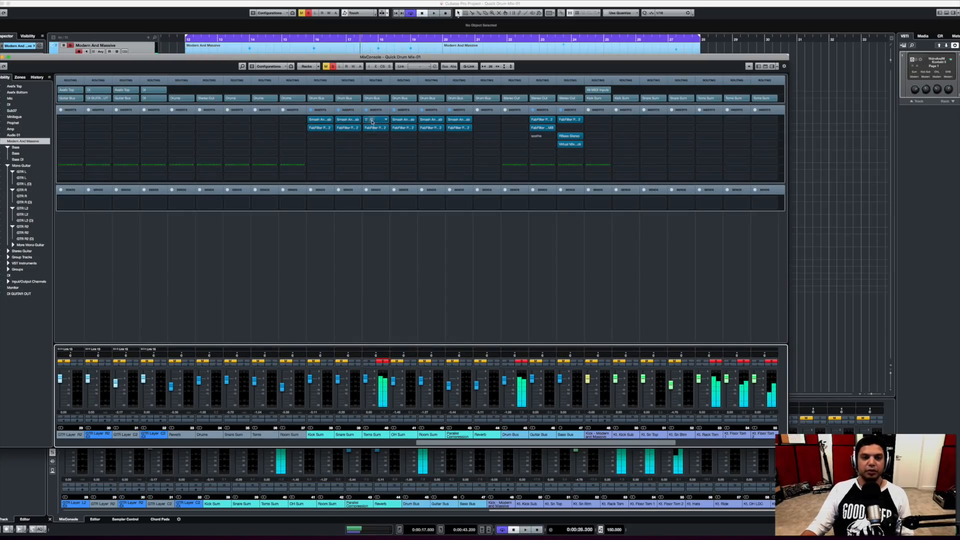
Open Smash And Grab on the Toms Sum, switch it from Smash to Grab mode and audition the soloed toms.
{"action": "left_click", "coordinate": [378, 122]}
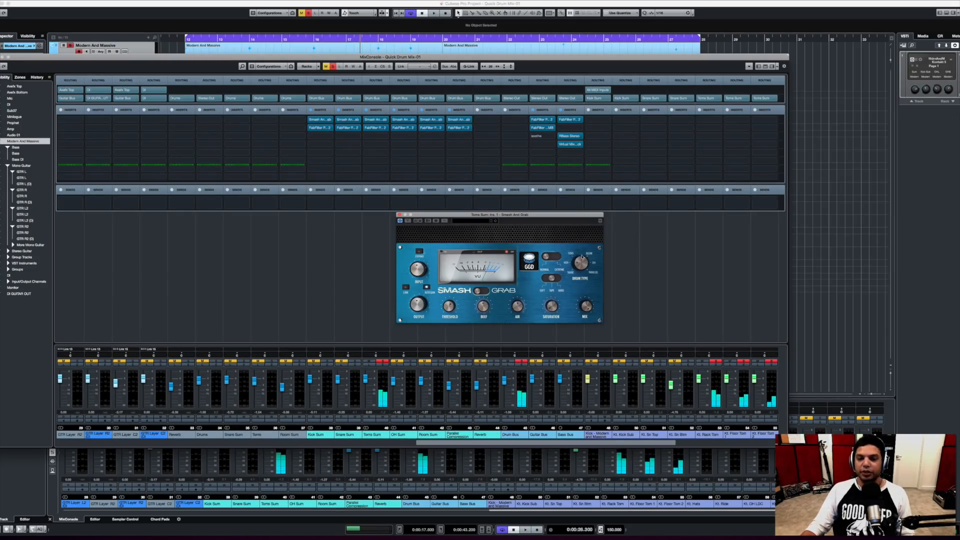
{"action": "left_click", "coordinate": [485, 289]}
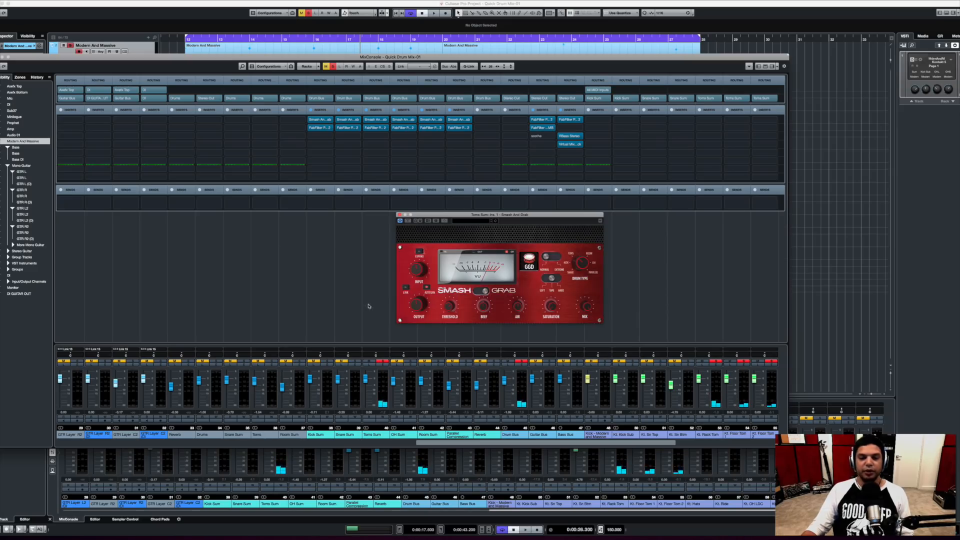
{"action": "key", "text": "space"}
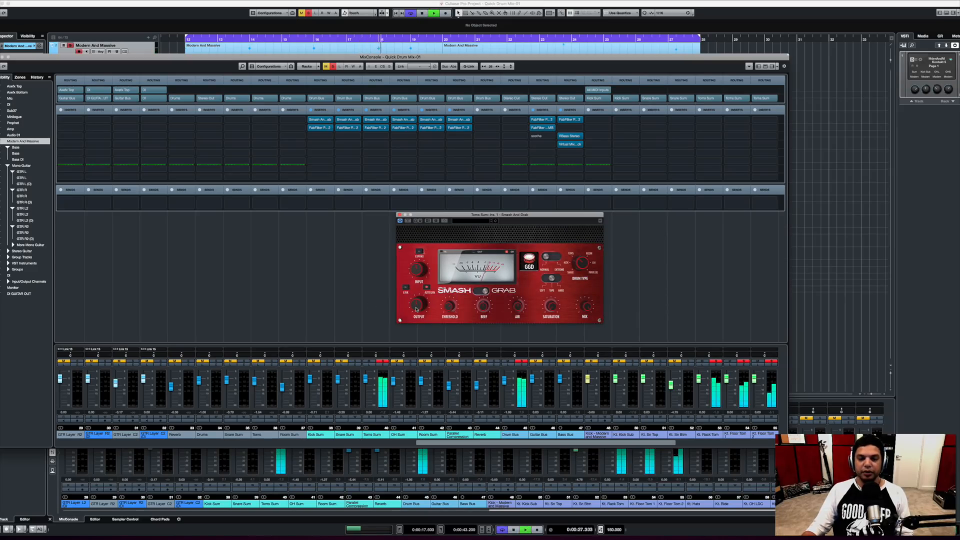
{"action": "key", "text": "space"}
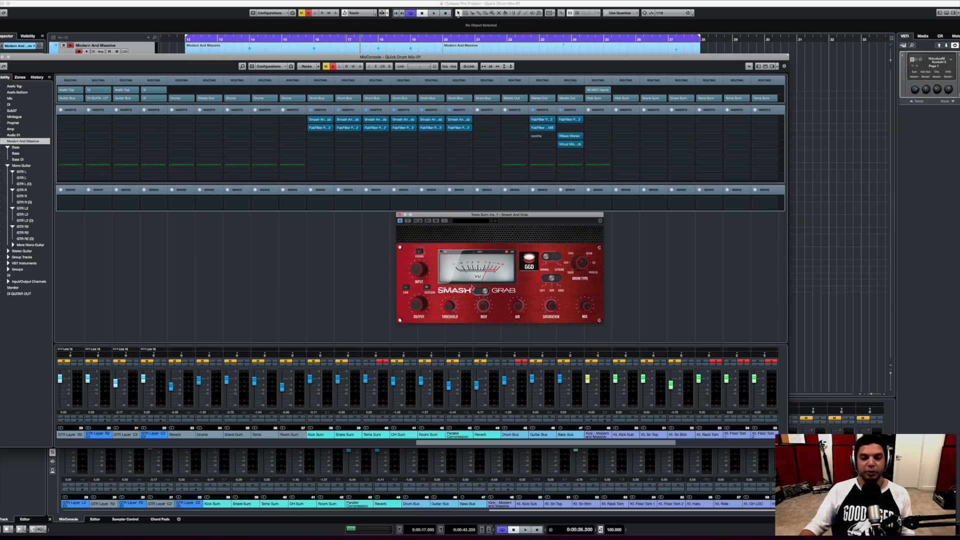
{"action": "key", "text": "space"}
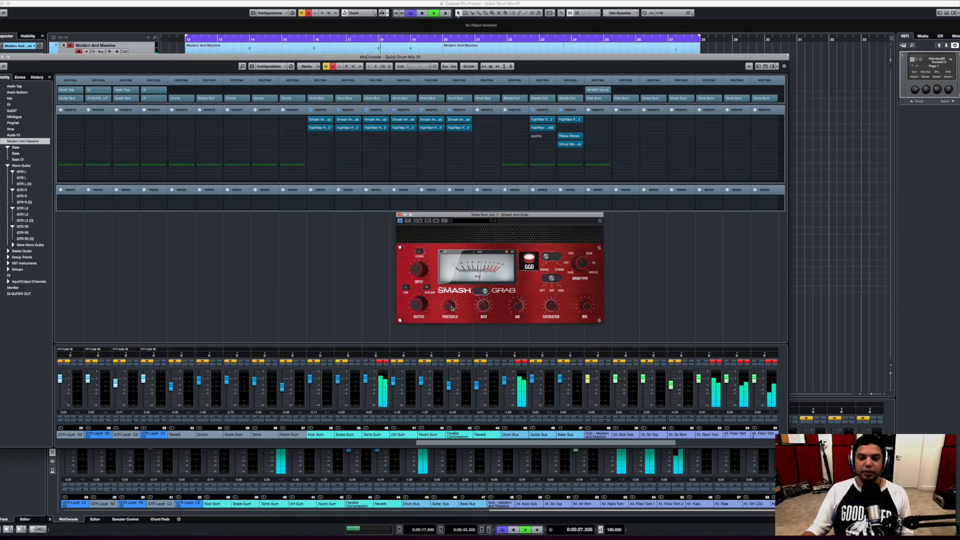
Check the toms' Threshold, Beef and Air during playback, adjust the Saturation slightly and close Smash And Grab.
{"action": "mouse_move", "coordinate": [453, 307]}
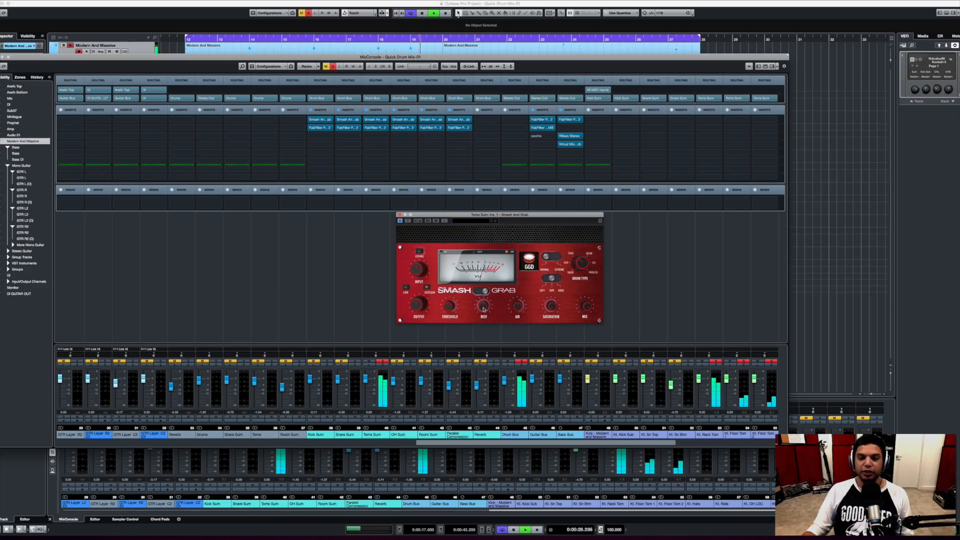
{"action": "mouse_move", "coordinate": [484, 310]}
{"action": "mouse_move", "coordinate": [519, 309]}
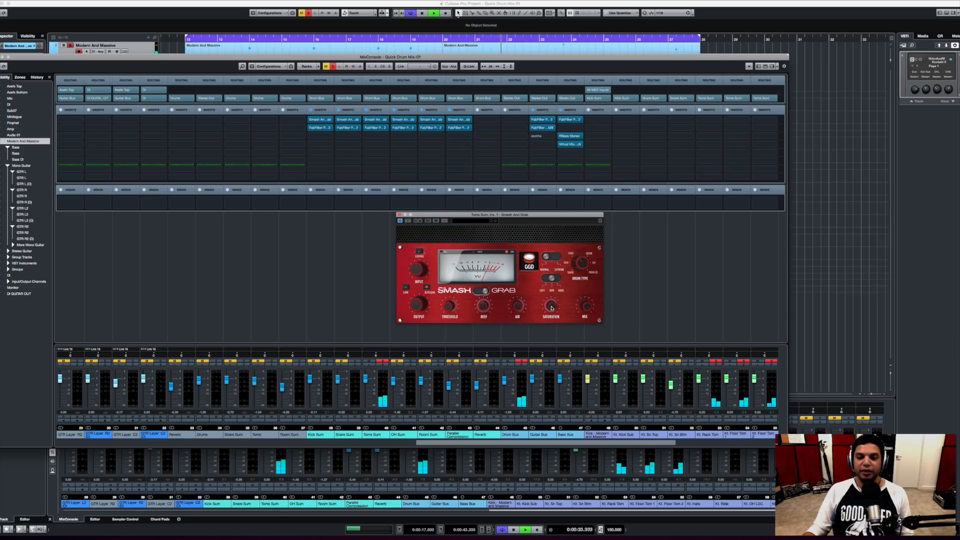
{"action": "mouse_move", "coordinate": [552, 307]}
{"action": "key", "text": "space"}
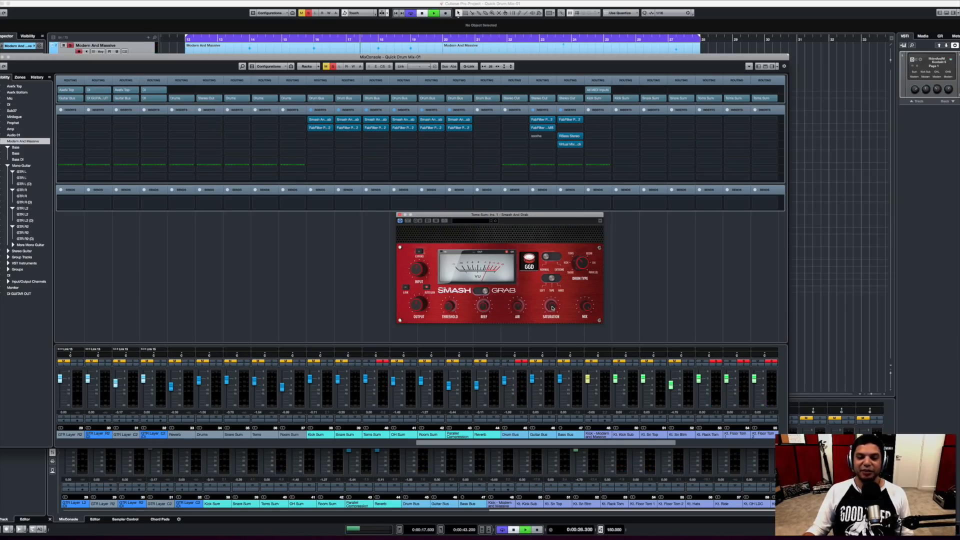
{"action": "key", "text": "space"}
{"action": "mouse_move", "coordinate": [552, 309]}
{"action": "left_mouse_down"}
{"action": "mouse_move", "coordinate": [551, 281]}
{"action": "mouse_move", "coordinate": [546, 308]}
{"action": "left_mouse_up"}
{"action": "key", "text": "space"}
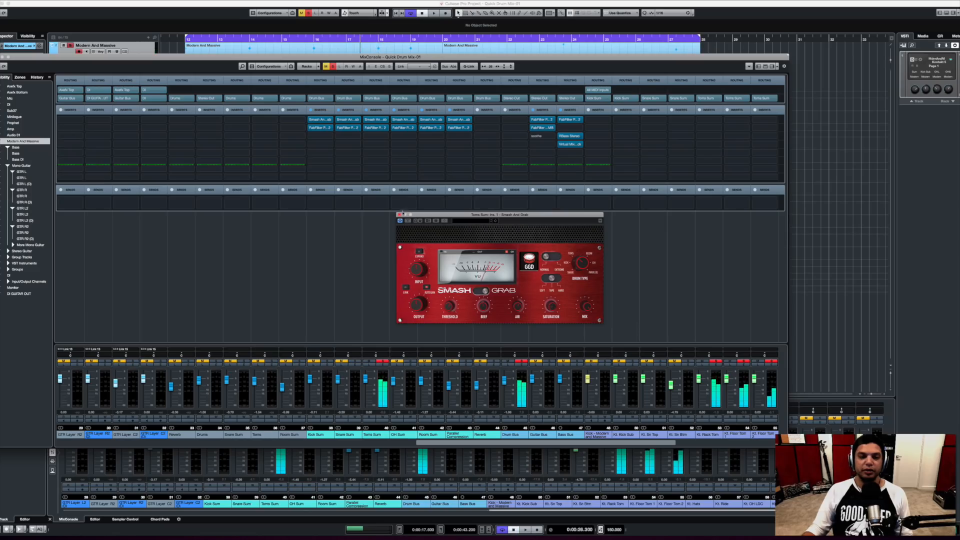
{"action": "left_click", "coordinate": [399, 215]}
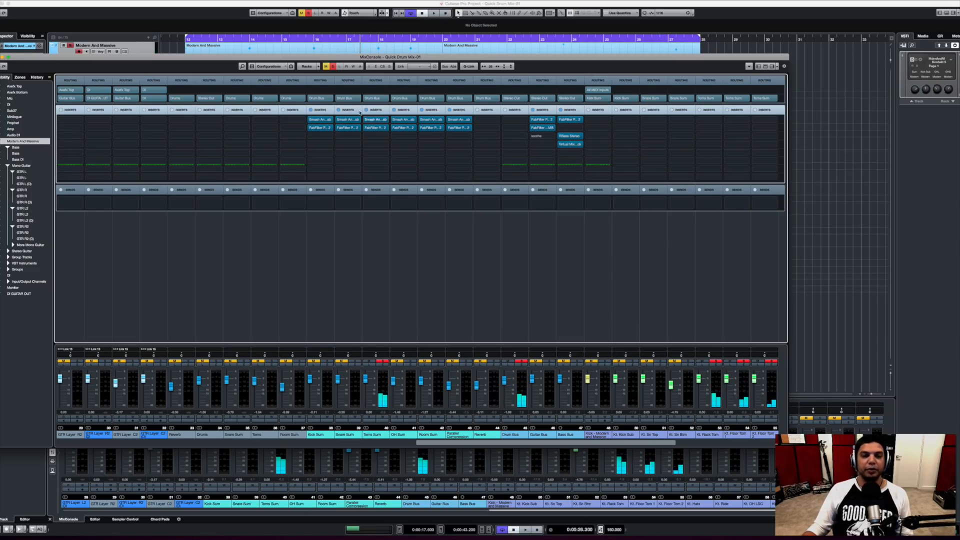
Open Pro-Q 2 on the Toms Sum and, with the toms playing, add a low cut and a bell cut at about 207 Hz.
{"action": "left_click", "coordinate": [373, 129]}
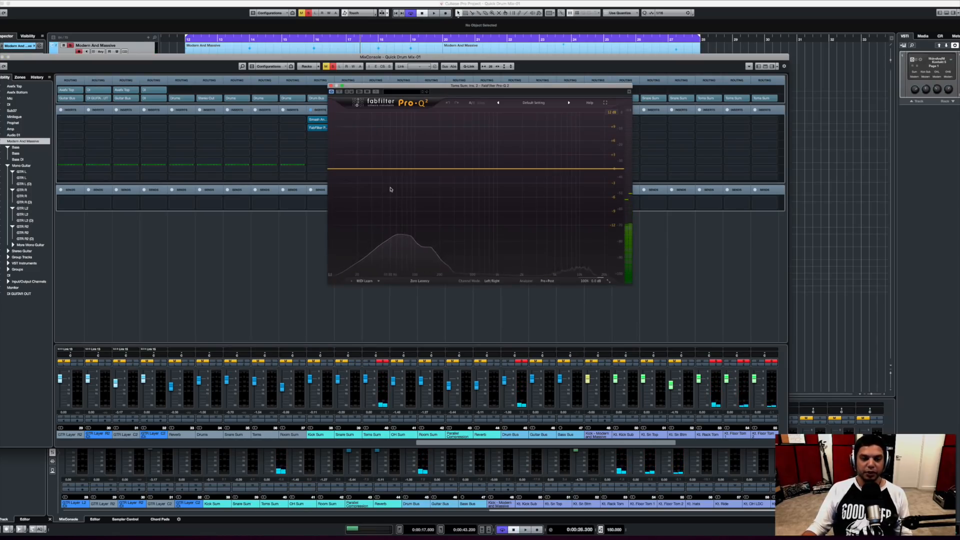
{"action": "key", "text": "space"}
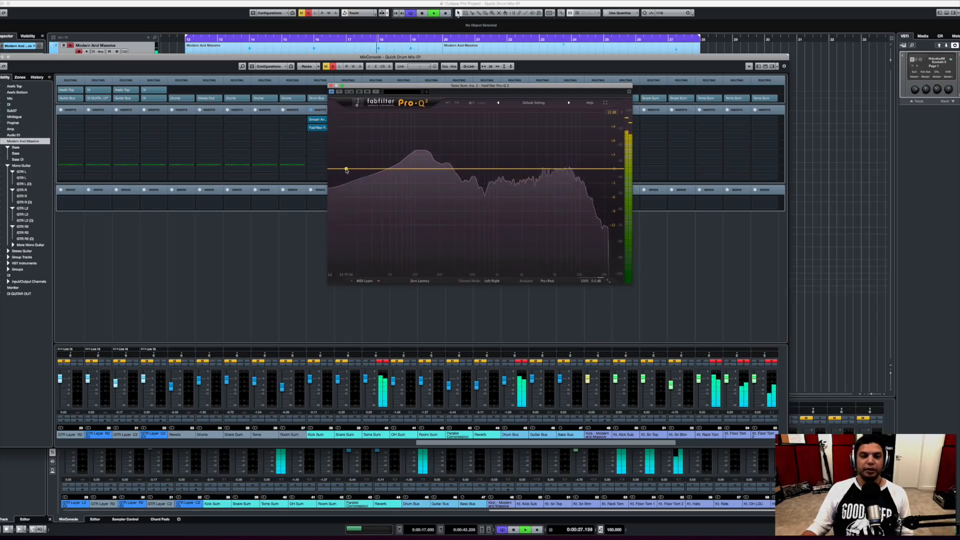
{"action": "double_click", "coordinate": [346, 169]}
{"action": "left_click_drag", "start_coordinate": [346, 169], "coordinate": [440, 184]}
{"action": "double_click", "coordinate": [440, 169]}
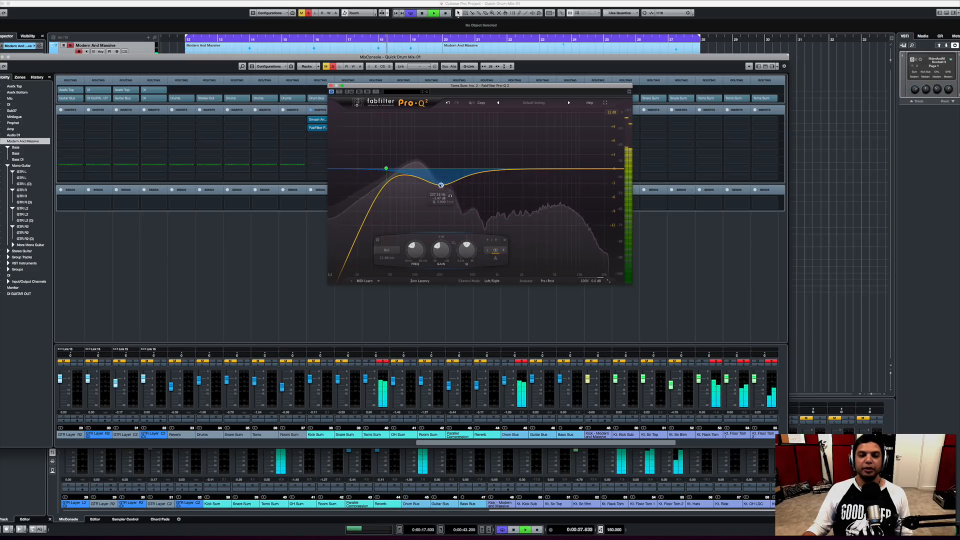
Add a shallow midrange bell cut above the 207 Hz dip on the toms EQ and audition it.
{"action": "double_click", "coordinate": [482, 169]}
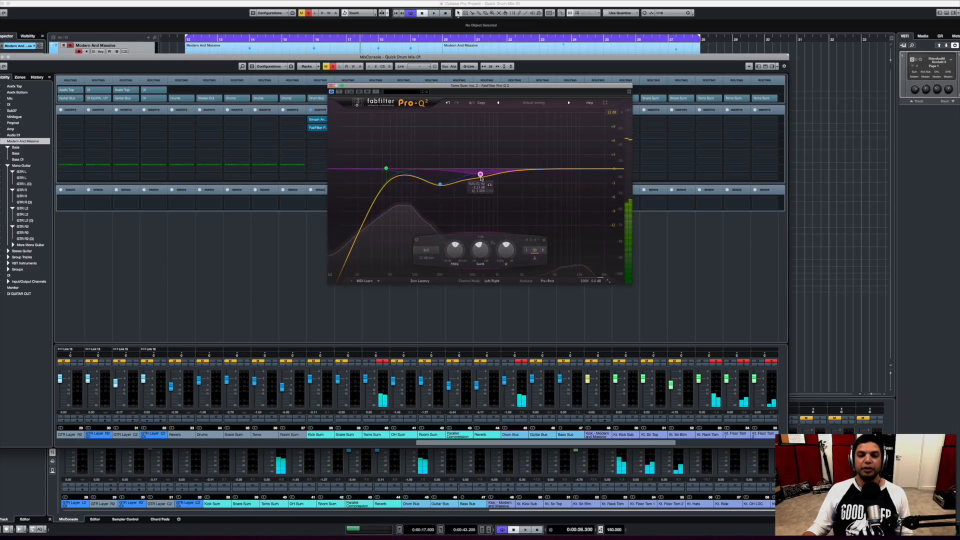
{"action": "mouse_move", "coordinate": [481, 169]}
{"action": "left_mouse_down"}
{"action": "mouse_move", "coordinate": [484, 179]}
{"action": "mouse_move", "coordinate": [483, 151]}
{"action": "mouse_move", "coordinate": [483, 179]}
{"action": "left_mouse_up"}
{"action": "key", "text": "space"}
{"action": "key", "text": "space"}
{"action": "key", "text": "space"}
{"action": "key", "text": "space"}
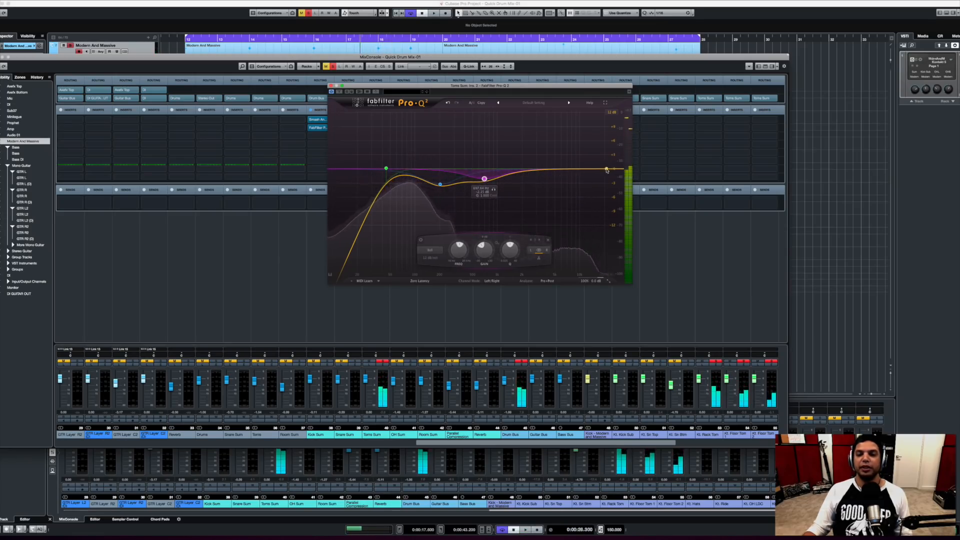
Add a gentle high-shelf boost around 9 kHz to the toms EQ and fine-tune its gain during playback.
{"action": "double_click", "coordinate": [590, 164]}
{"action": "left_click_drag", "start_coordinate": [590, 164], "coordinate": [578, 164]}
{"action": "key", "text": "space"}
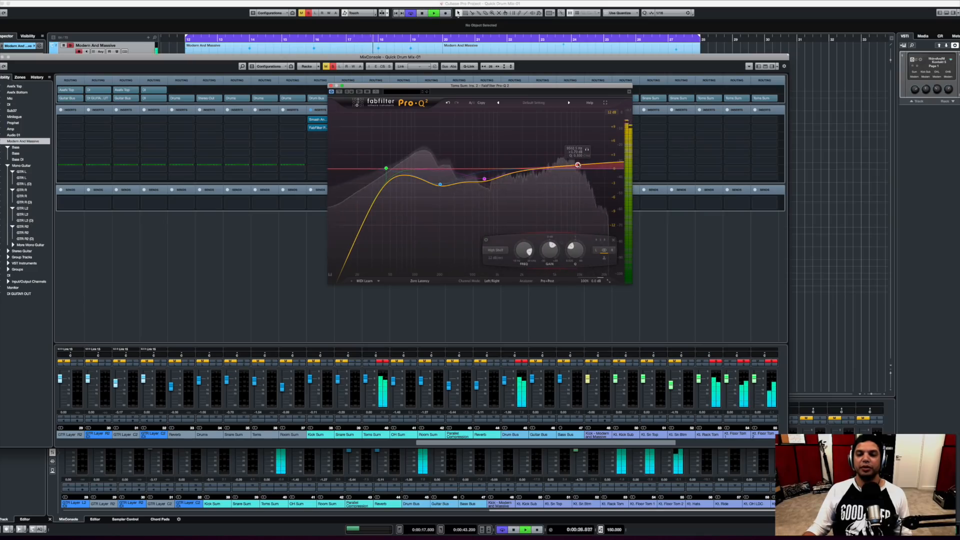
{"action": "key", "text": "space"}
{"action": "key", "text": "space"}
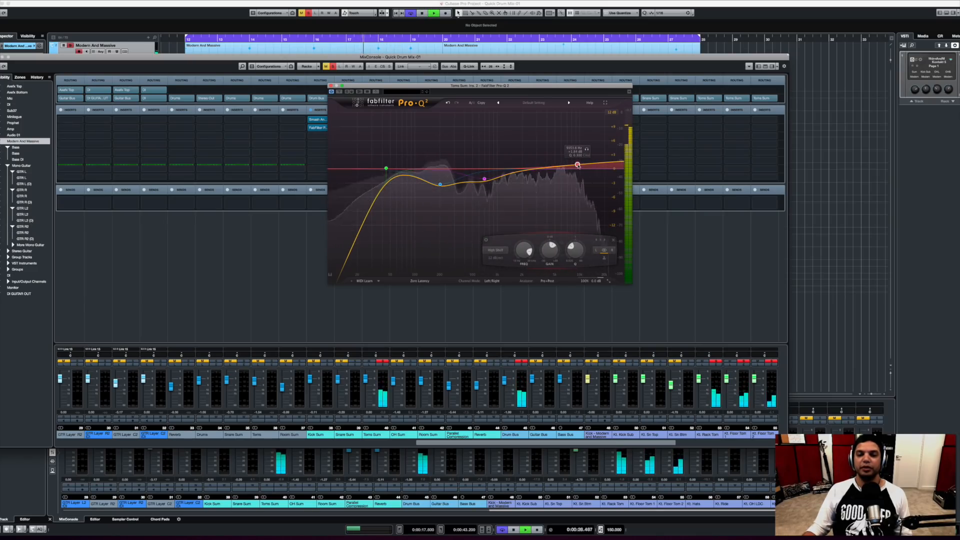
{"action": "left_click_drag", "start_coordinate": [576, 166], "coordinate": [579, 166]}
{"action": "key", "text": "space"}
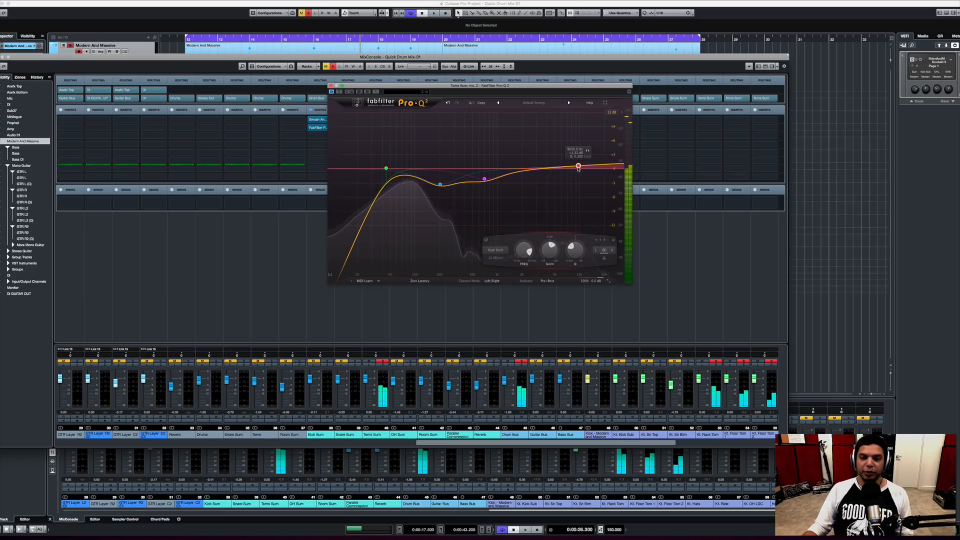
Raise the toms' low cut to about 64 Hz and audition the change.
{"action": "mouse_move", "coordinate": [386, 169]}
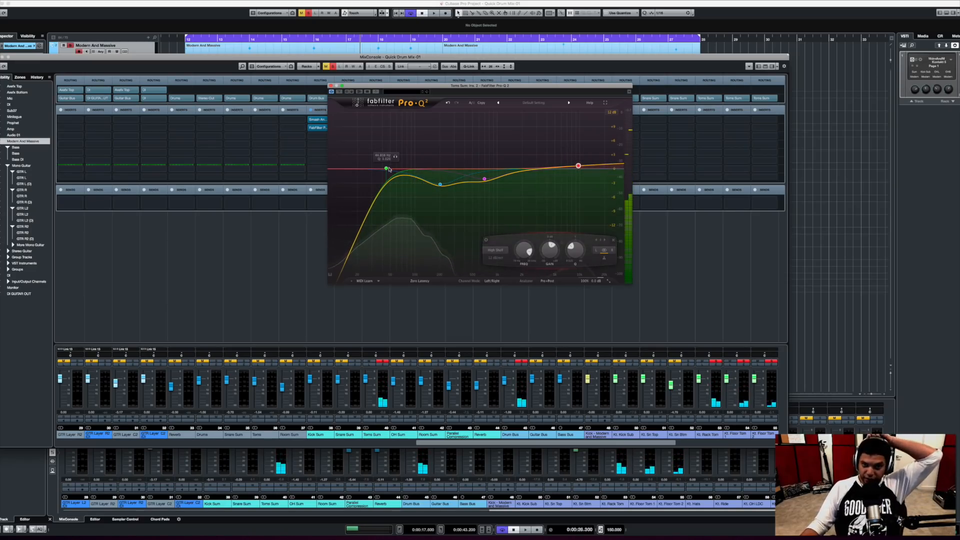
{"action": "left_click_drag", "start_coordinate": [386, 169], "coordinate": [398, 169]}
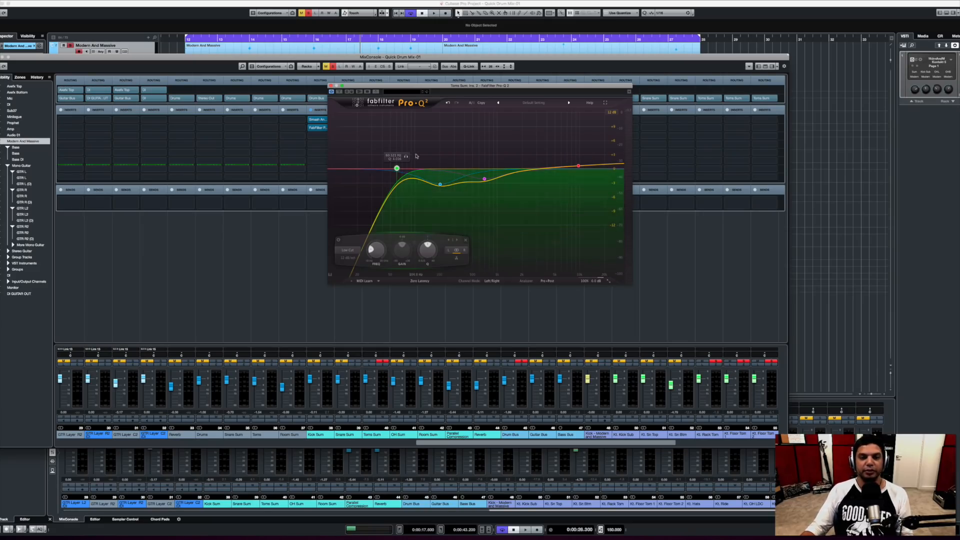
{"action": "key", "text": "space"}
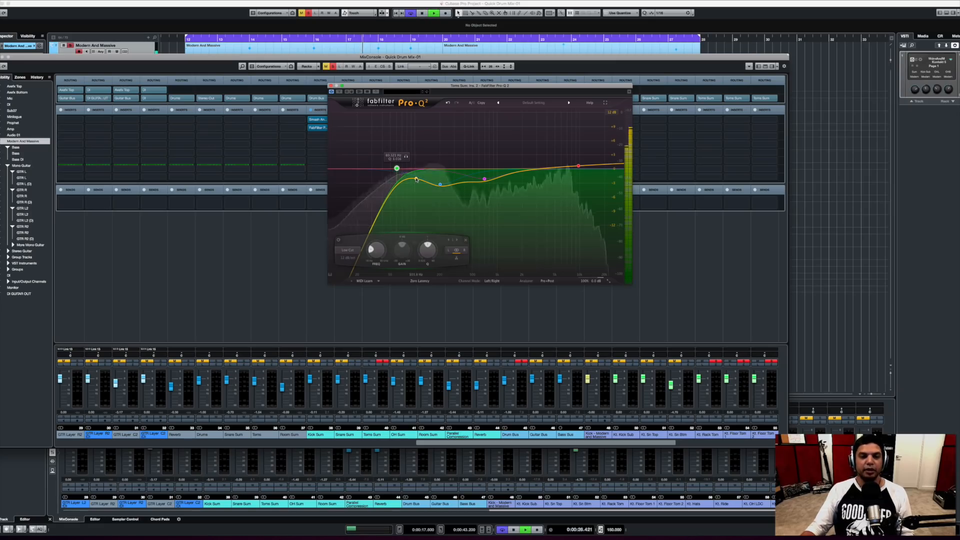
{"action": "key", "text": "space"}
Add a small bell boost near 100 Hz to the toms EQ, adjust its Q and listen to the result.
{"action": "left_click_drag", "start_coordinate": [416, 179], "coordinate": [415, 164]}
{"action": "scroll", "coordinate": [415, 162], "scroll_direction": "down", "scroll_amount": 5}
{"action": "key", "text": "space"}
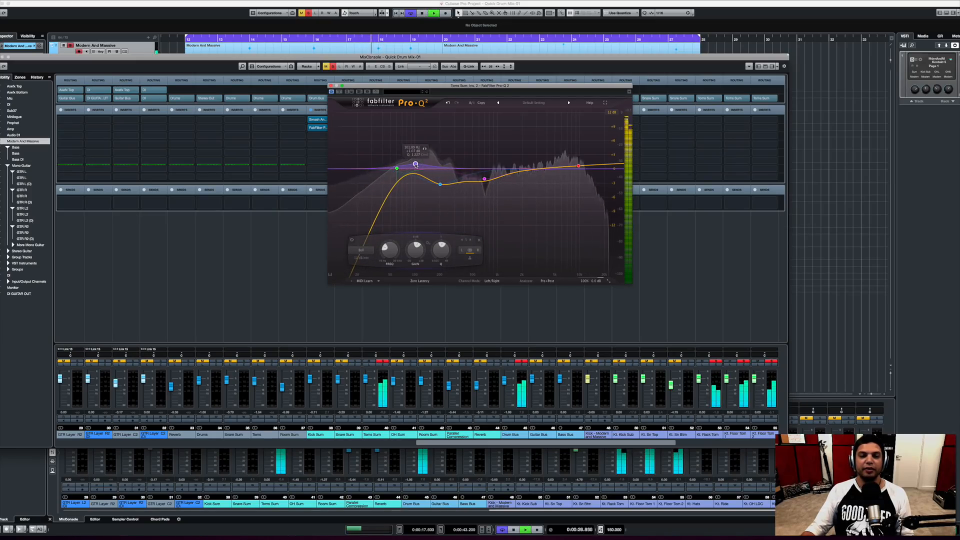
{"action": "key", "text": "space"}
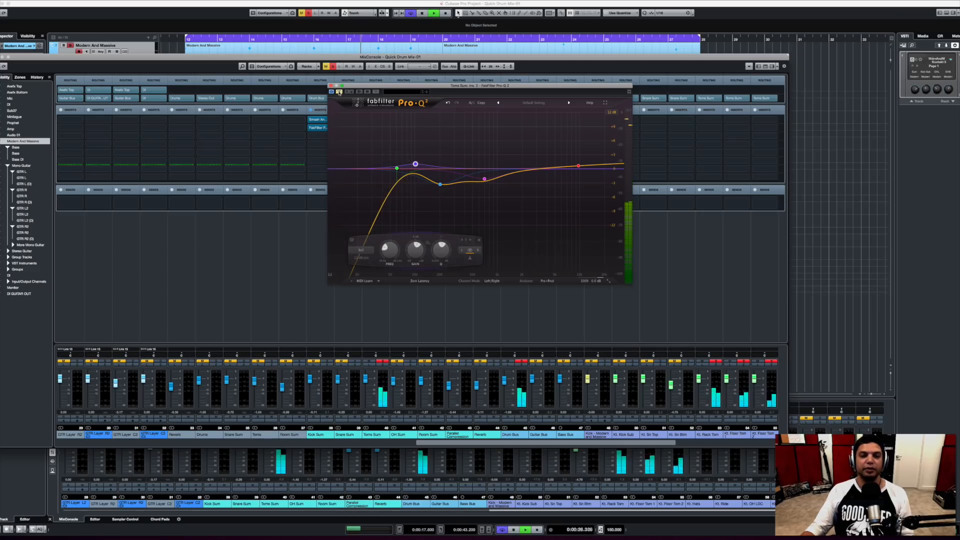
Compare the toms with Pro-Q 2 bypassed and enabled, then close the EQ.
{"action": "left_click", "coordinate": [339, 92]}
{"action": "key", "text": "space"}
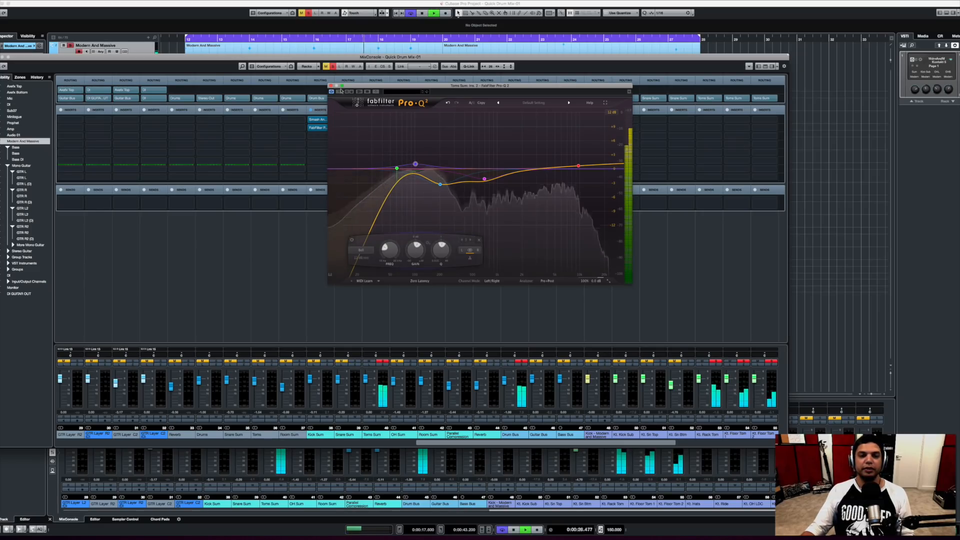
{"action": "key", "text": "space"}
{"action": "left_click", "coordinate": [331, 86]}
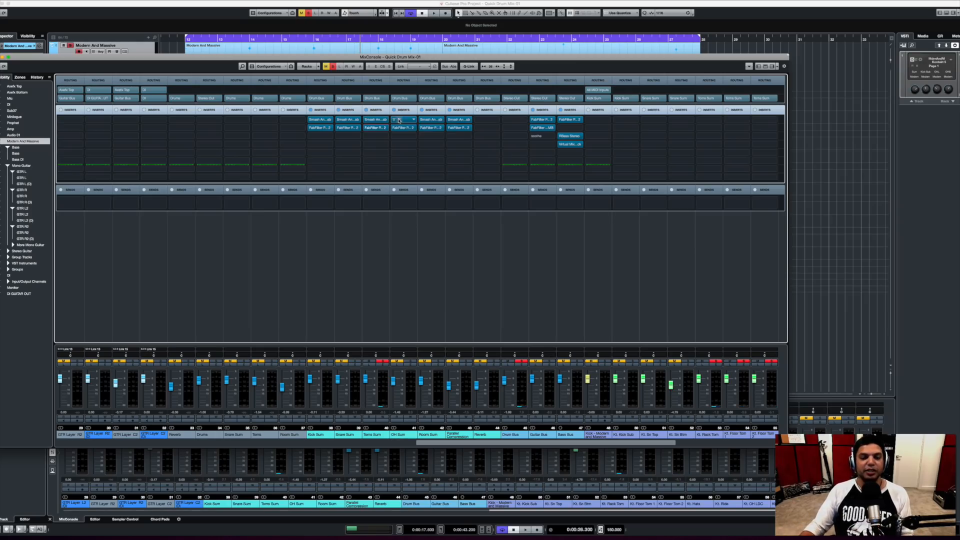
Switch the solo from the Toms Sum to the OH Sum, open its Smash And Grab and audition the overheads.
{"action": "left_click", "coordinate": [384, 361]}
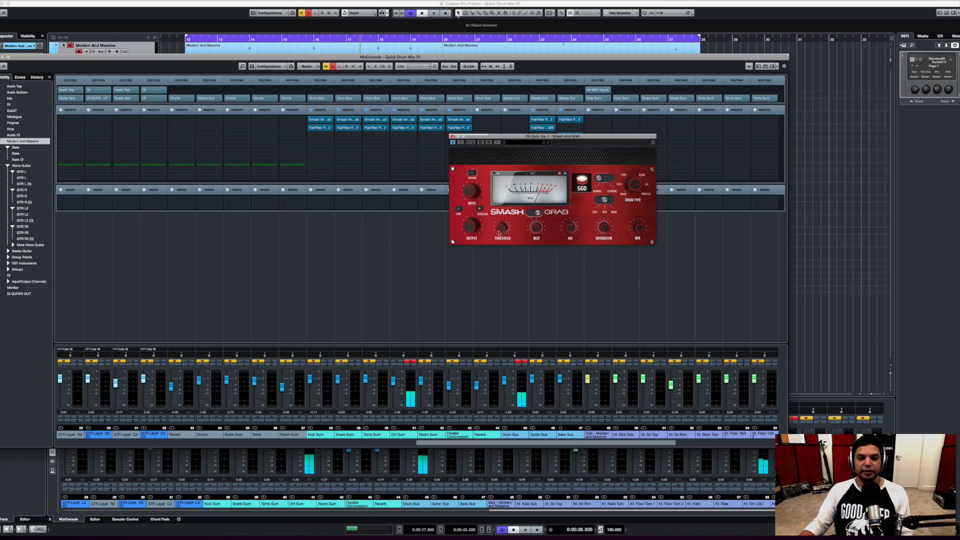
{"action": "key", "text": "space"}
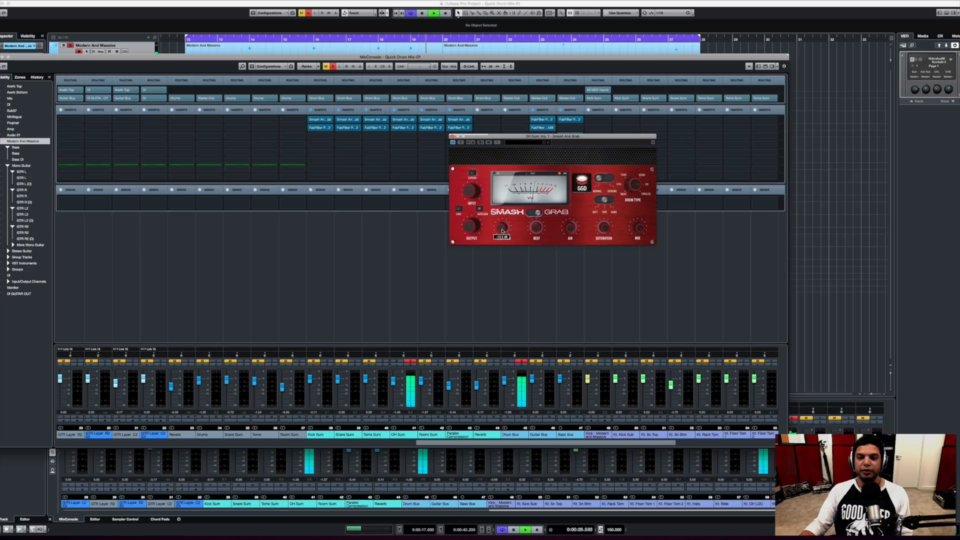
{"action": "key", "text": "space"}
Compare the overheads with Smash And Grab bypassed and enabled.
{"action": "left_click", "coordinate": [461, 142]}
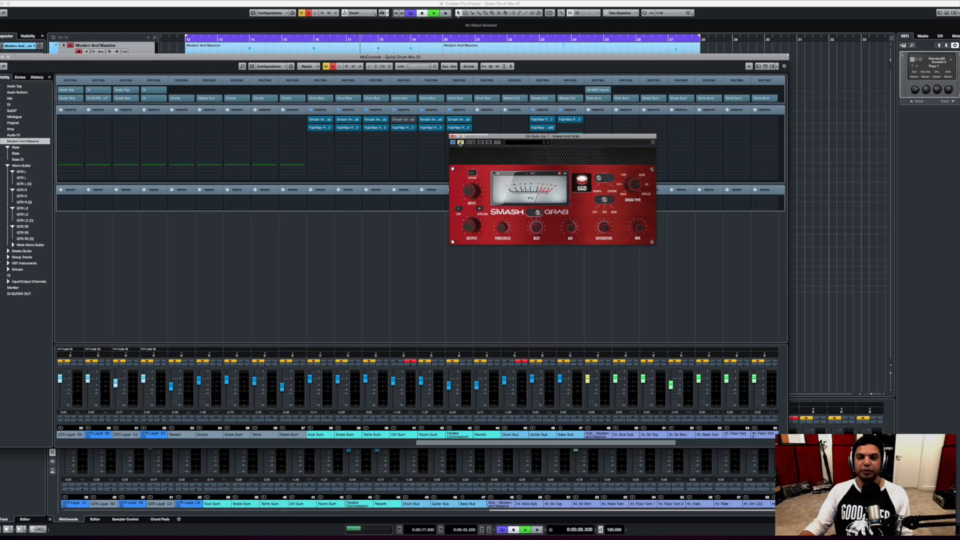
{"action": "key", "text": "space"}
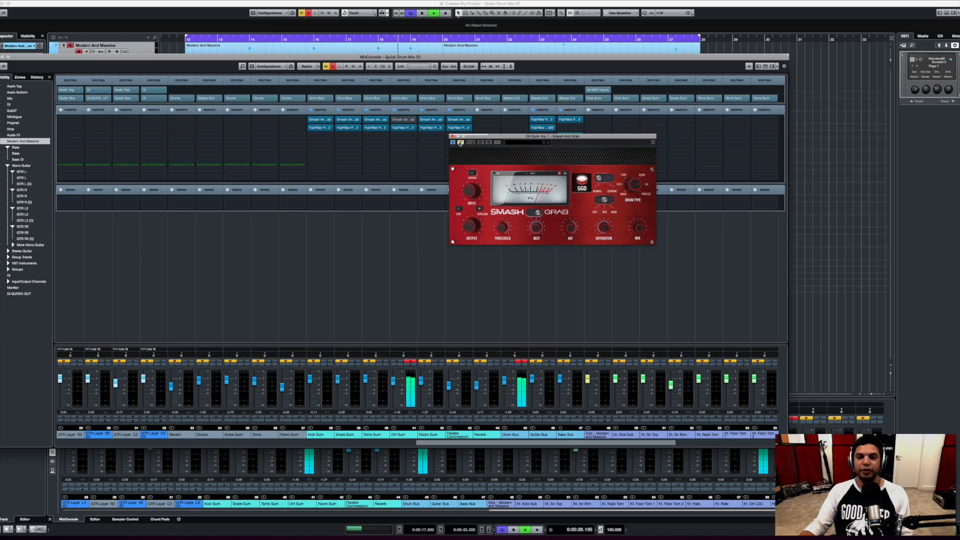
{"action": "key", "text": "space"}
{"action": "left_click", "coordinate": [461, 143]}
{"action": "key", "text": "space"}
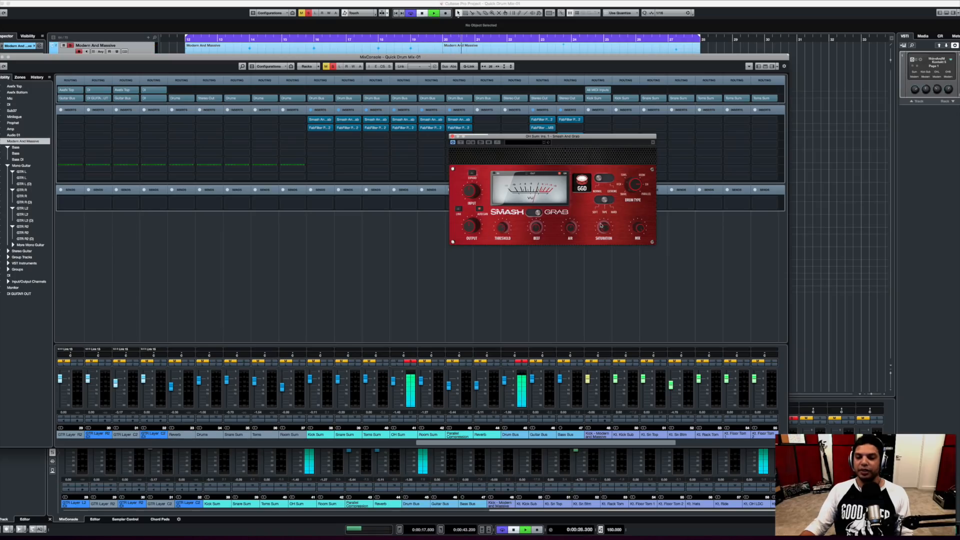
{"action": "key", "text": "space"}
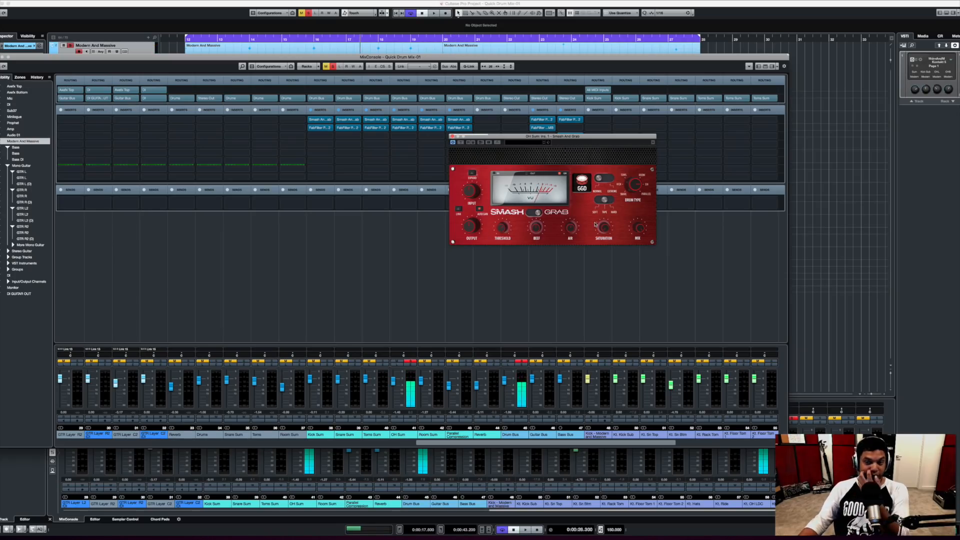
Replay the overheads with Smash And Grab enabled to judge its Air setting.
{"action": "key", "text": "space"}
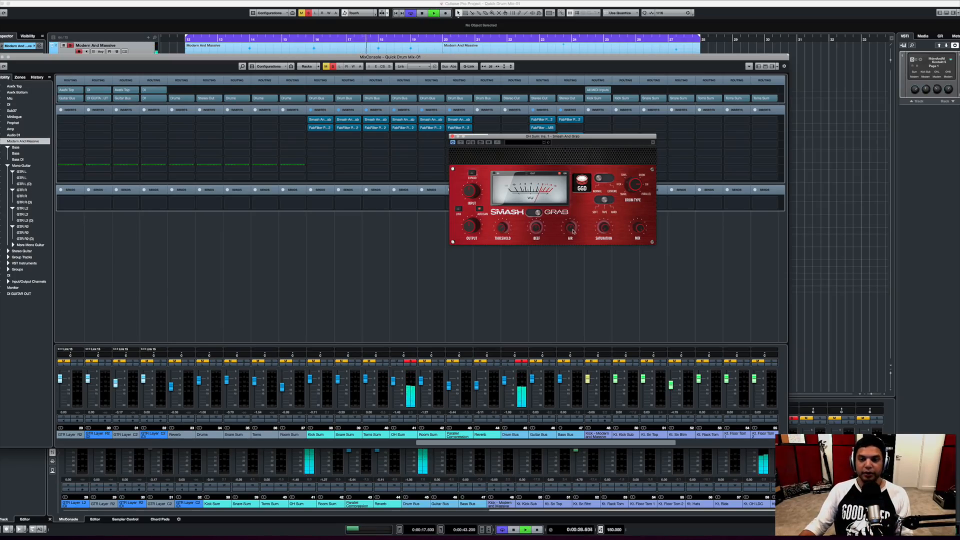
{"action": "mouse_move", "coordinate": [573, 229]}
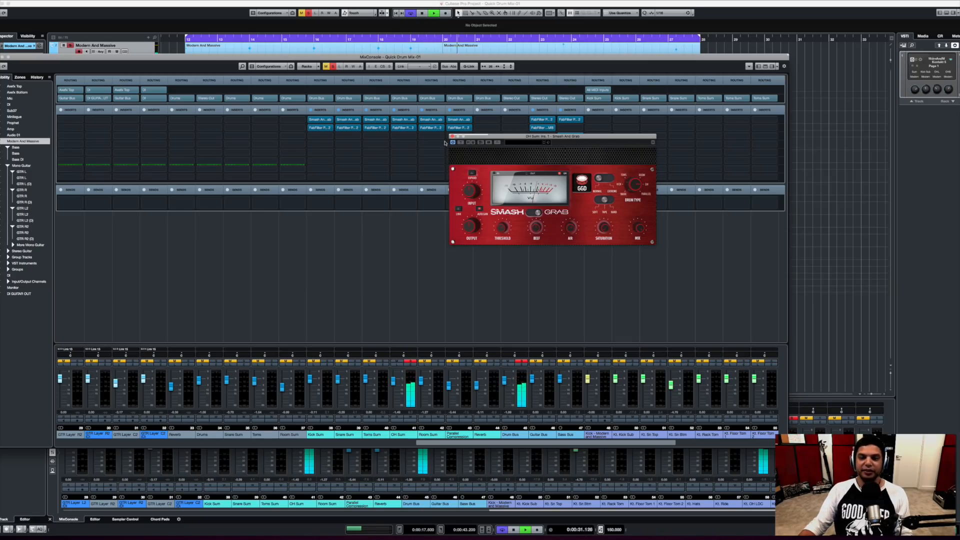
{"action": "key", "text": "space"}
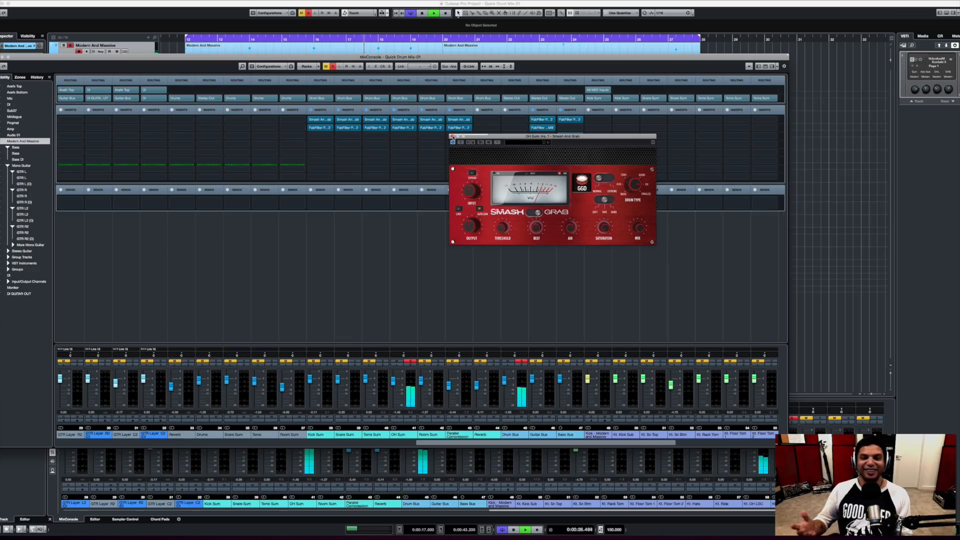
{"action": "key", "text": "space"}
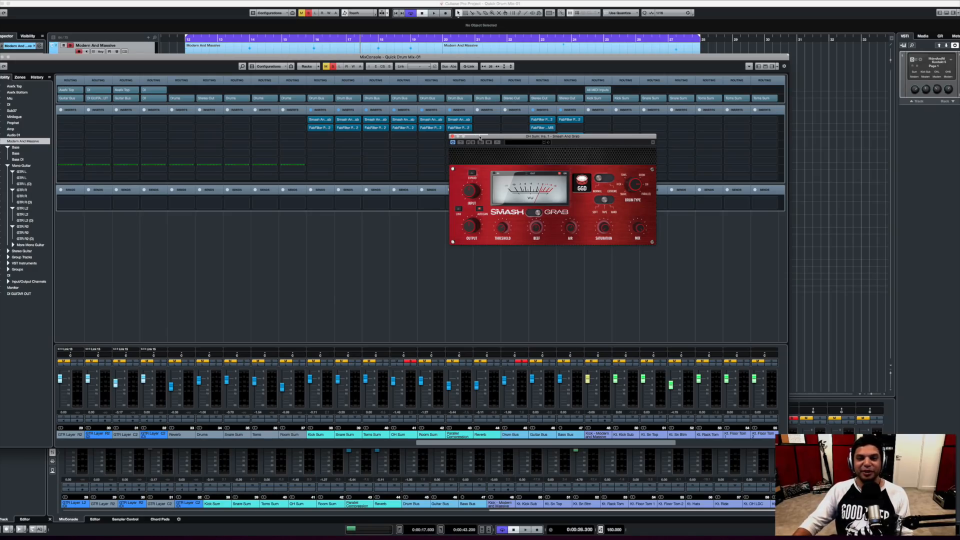
Close the OH Sum's Smash And Grab, open its Pro-Q 2 and add a low cut that removes the lows below the overheads.
{"action": "key", "text": "space"}
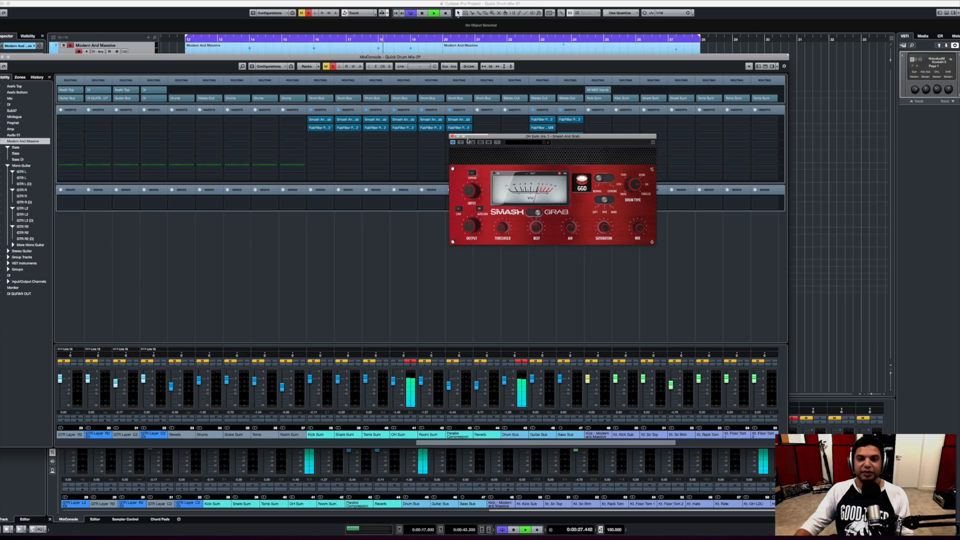
{"action": "left_click", "coordinate": [452, 136]}
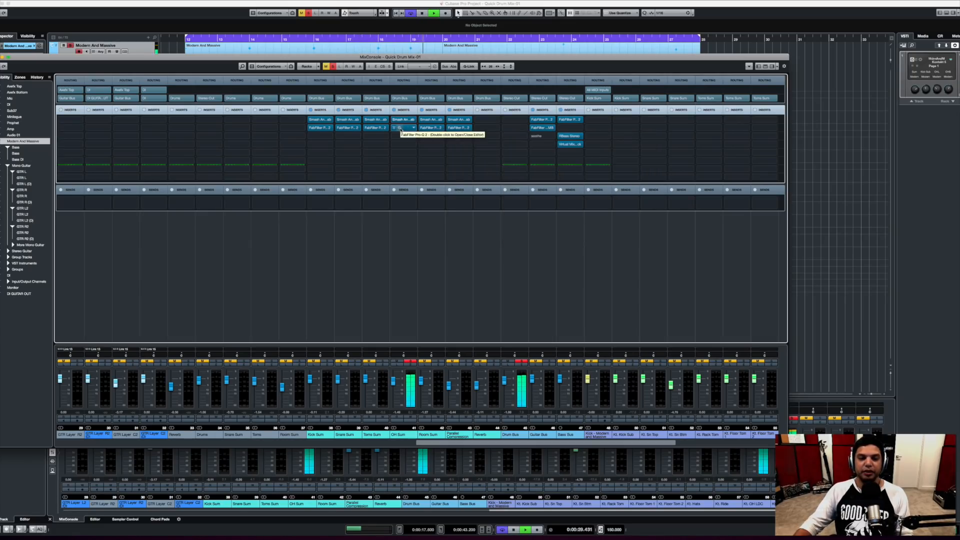
{"action": "double_click", "coordinate": [400, 129]}
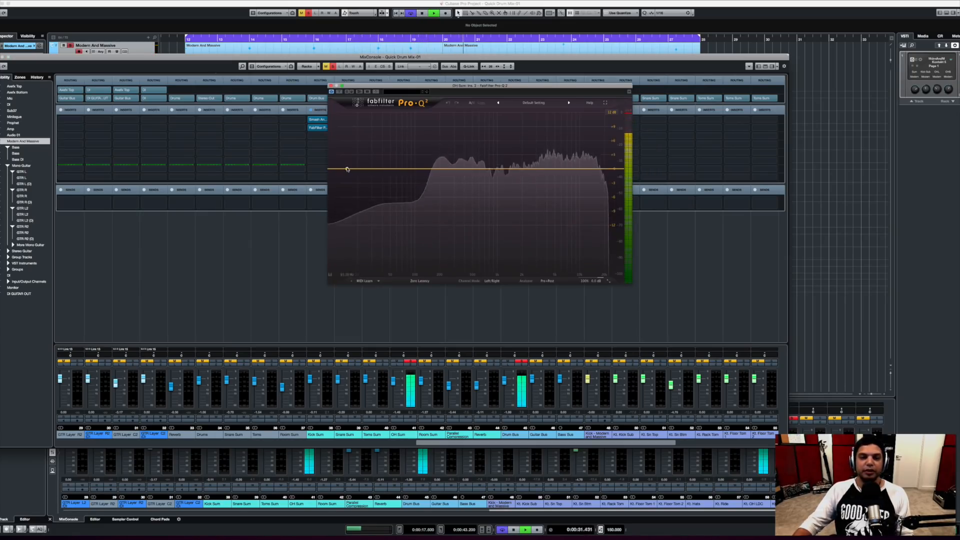
{"action": "key", "text": "space"}
{"action": "left_click_drag", "start_coordinate": [348, 170], "coordinate": [429, 166]}
{"action": "key", "text": "space"}
{"action": "key", "text": "space"}
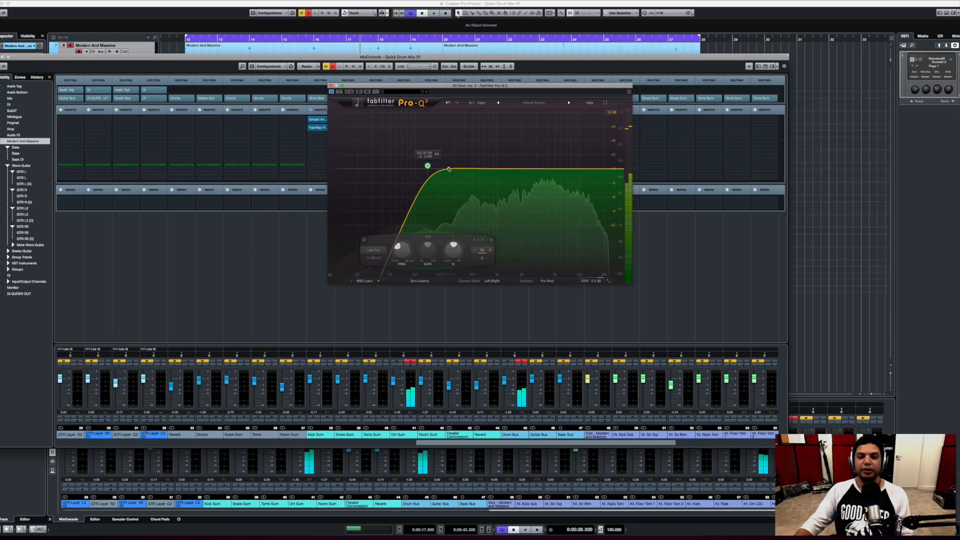
Add a low-mid bell cut just above the low cut and a gentle high-shelf boost to the overheads' EQ during playback.
{"action": "key", "text": "space"}
{"action": "left_click_drag", "start_coordinate": [453, 169], "coordinate": [452, 182]}
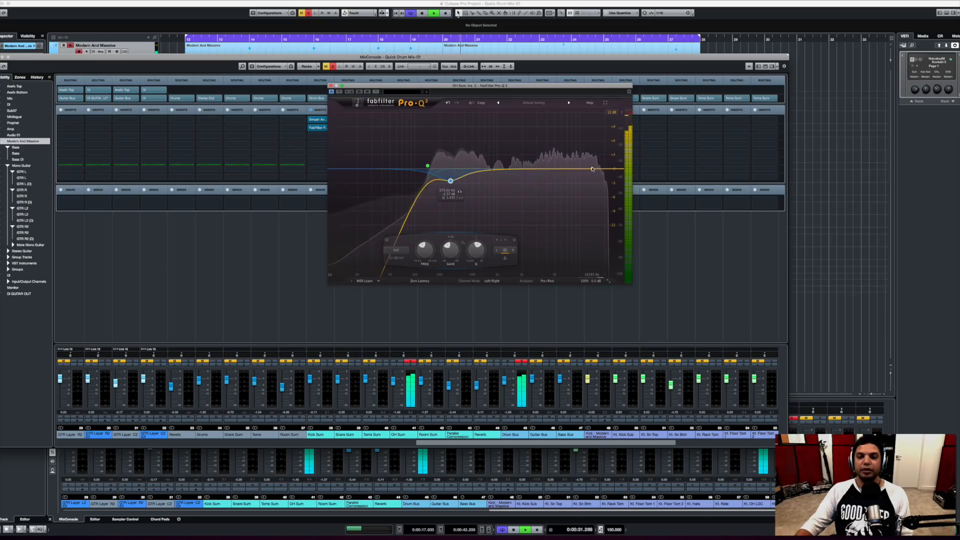
{"action": "left_click_drag", "start_coordinate": [592, 169], "coordinate": [586, 166]}
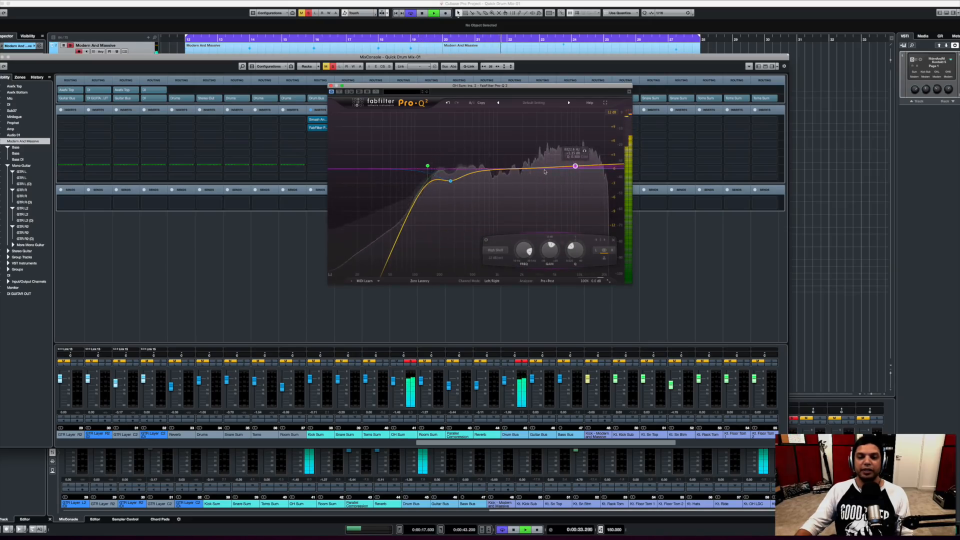
{"action": "key", "text": "space"}
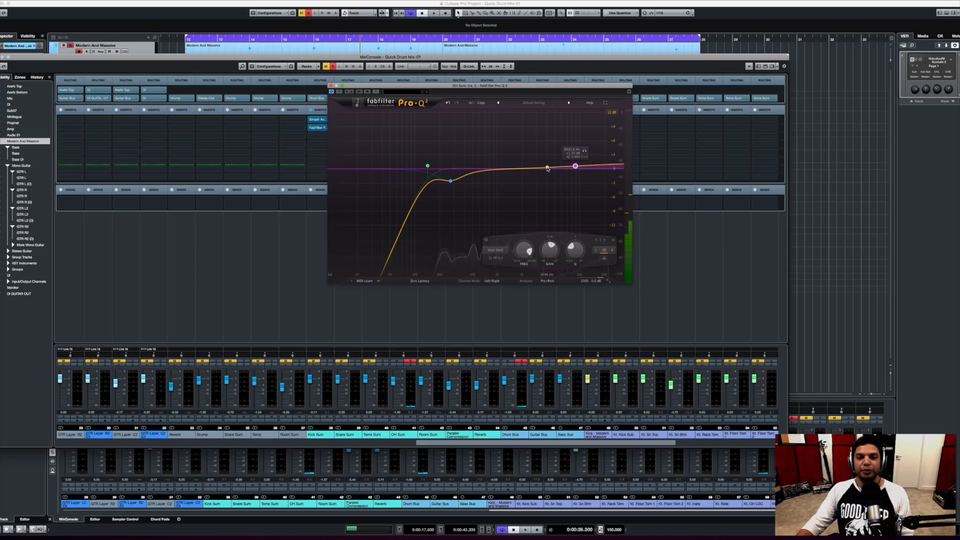
Add a narrower bell cut in the overheads' upper mids, just below the high shelf, and audition it.
{"action": "key", "text": "space"}
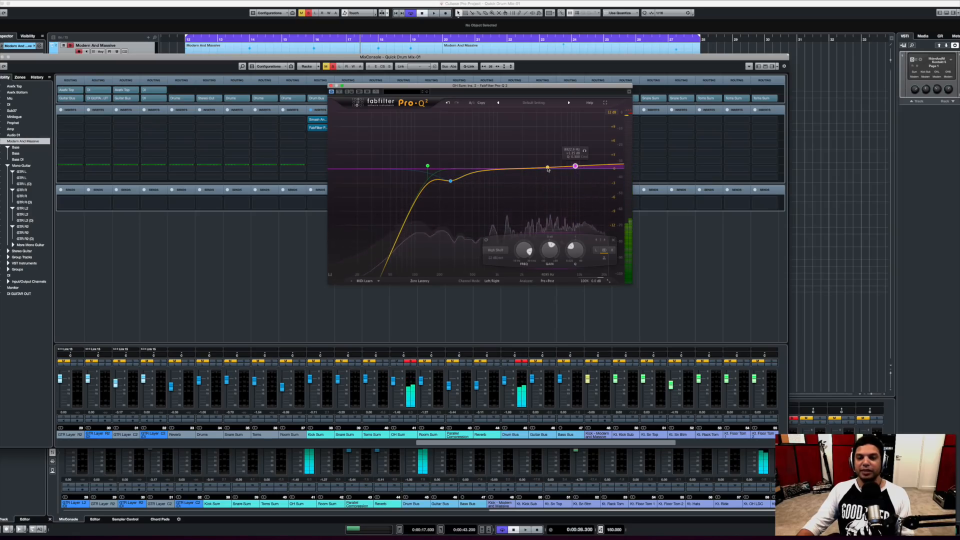
{"action": "key", "text": "space"}
{"action": "mouse_move", "coordinate": [548, 167]}
{"action": "left_mouse_down"}
{"action": "mouse_move", "coordinate": [554, 137]}
{"action": "mouse_move", "coordinate": [550, 186]}
{"action": "left_mouse_up"}
{"action": "scroll", "coordinate": [554, 138], "scroll_direction": "down", "scroll_amount": 3}
{"action": "key", "text": "space"}
{"action": "key", "text": "space"}
{"action": "key", "text": "space"}
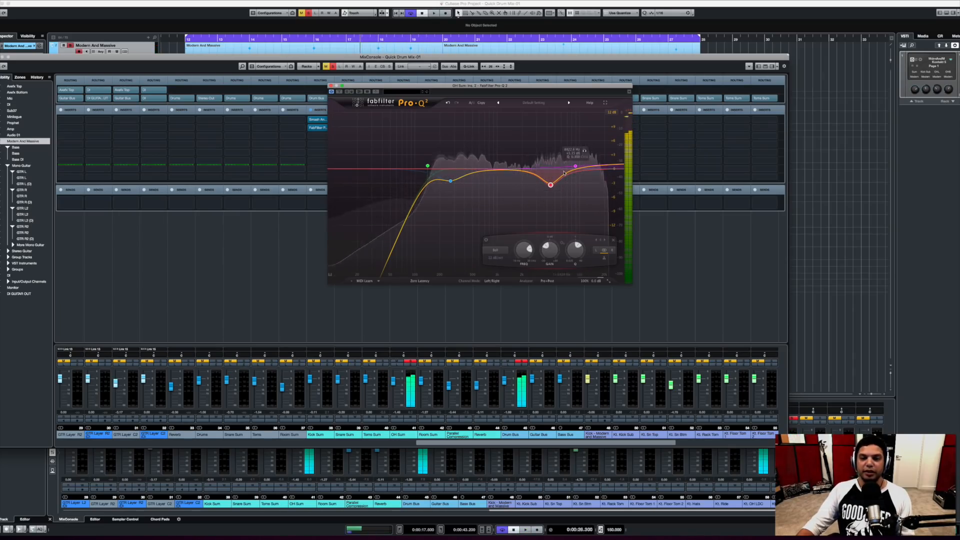
Fine-tune the high shelf, add a slight bell cut in the overheads' mids between the two existing dips, and close the EQ.
{"action": "left_click", "coordinate": [576, 166]}
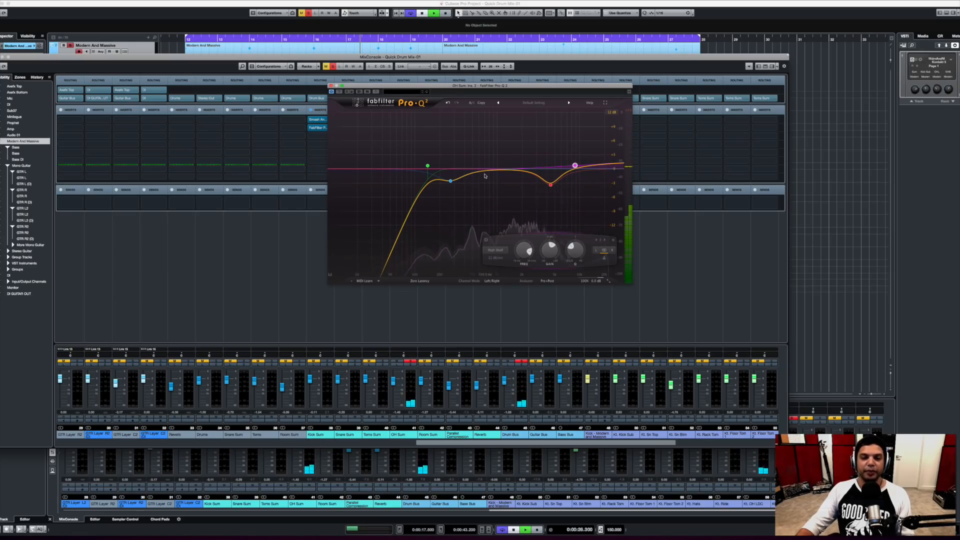
{"action": "key", "text": "space"}
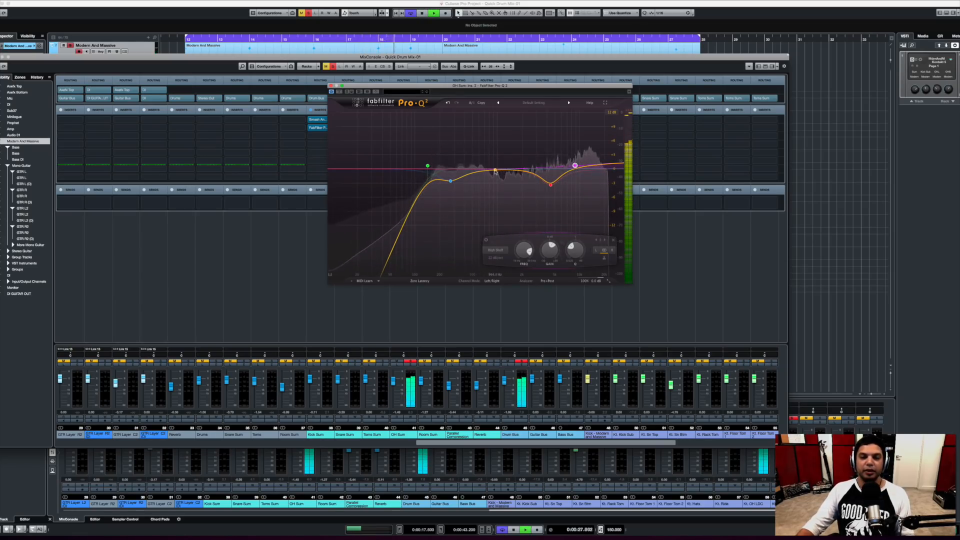
{"action": "left_click_drag", "start_coordinate": [501, 171], "coordinate": [481, 174]}
{"action": "scroll", "coordinate": [482, 178], "scroll_direction": "up", "scroll_amount": 5}
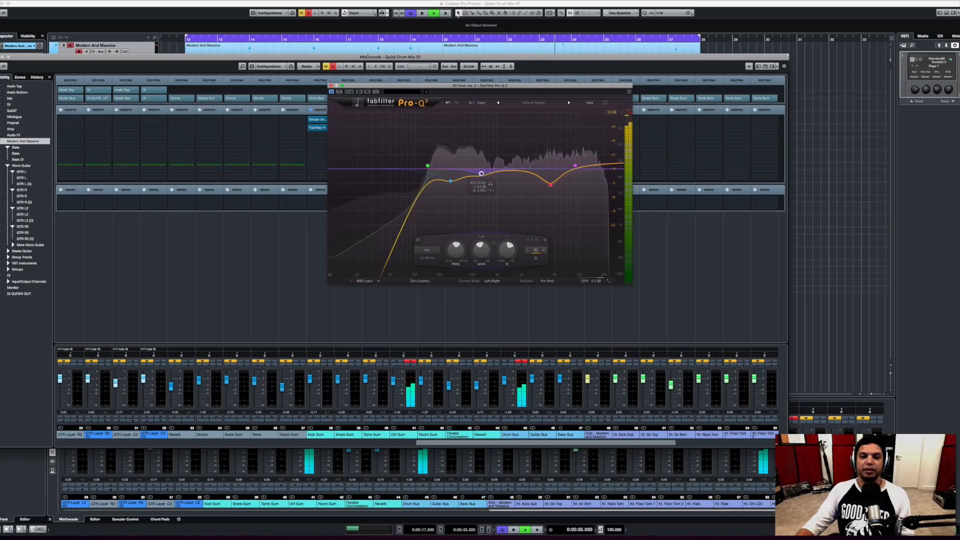
{"action": "key", "text": "space"}
{"action": "left_click", "coordinate": [331, 86]}
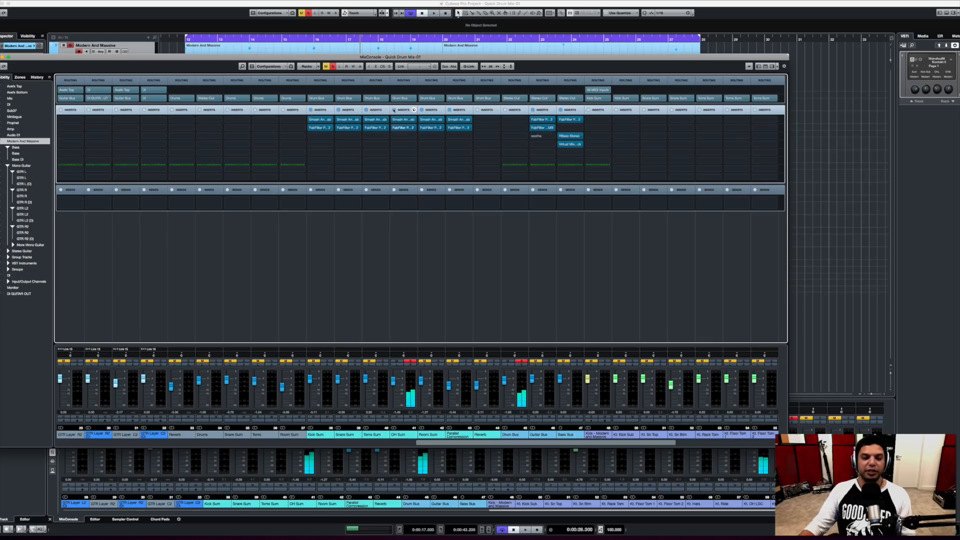
Compare the overheads with all OH Sum inserts bypassed and enabled, and look over its Smash And Grab settings.
{"action": "left_click", "coordinate": [394, 110]}
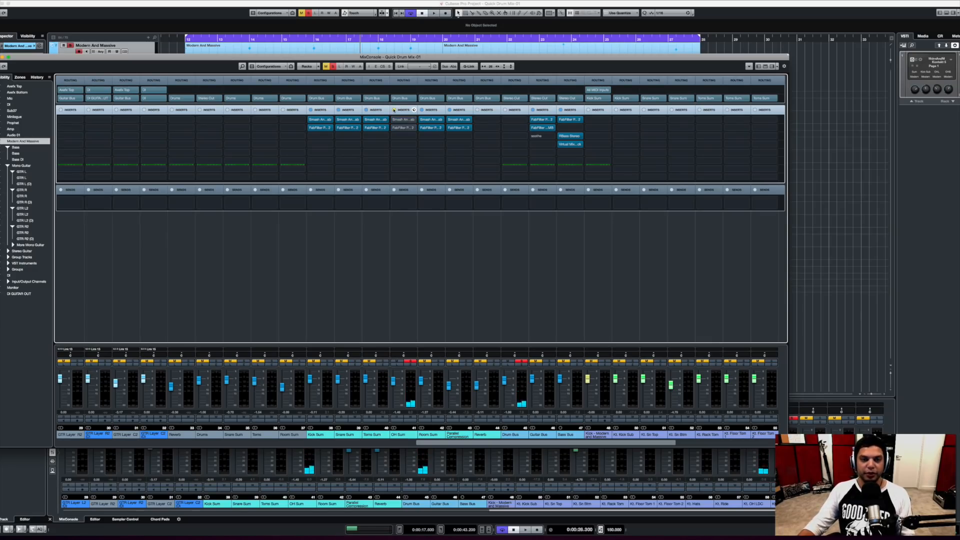
{"action": "key", "text": "space"}
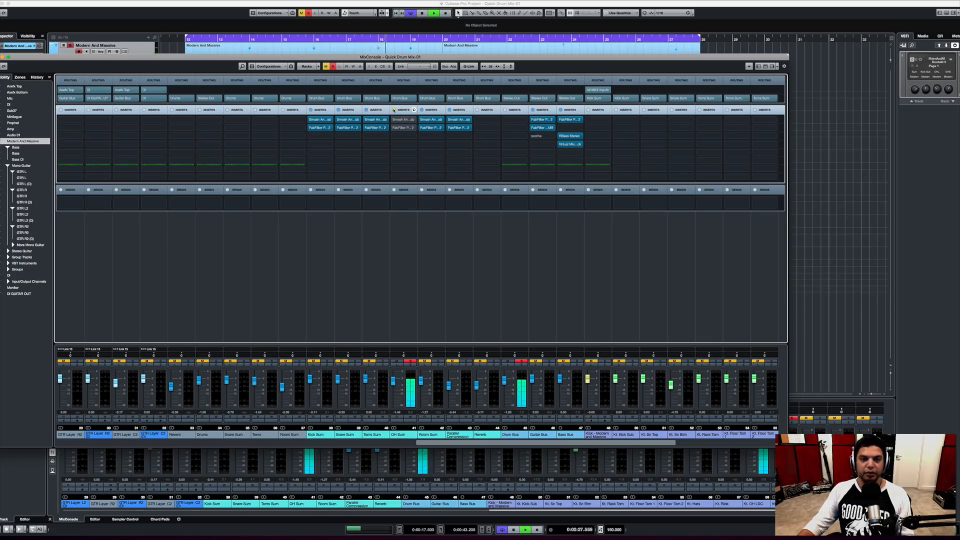
{"action": "left_click", "coordinate": [394, 109]}
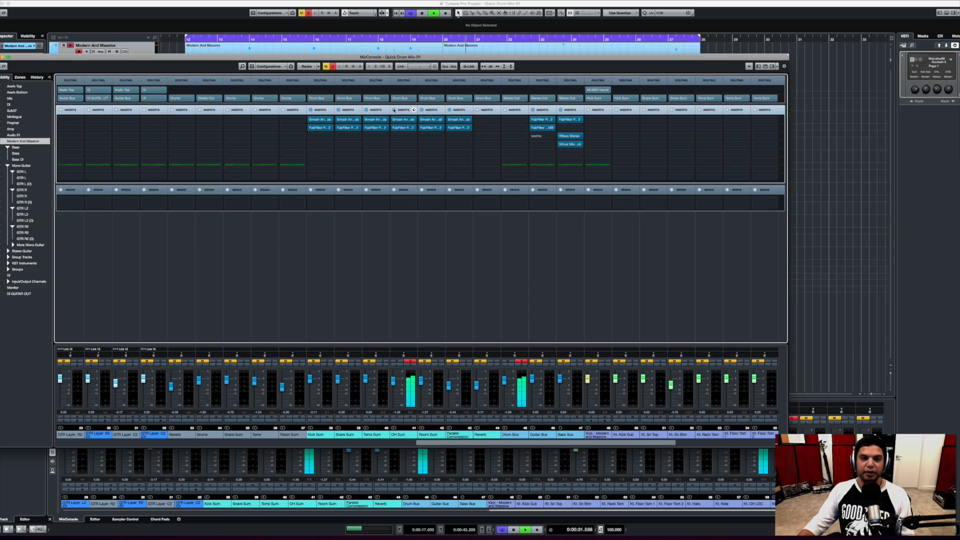
{"action": "key", "text": "space"}
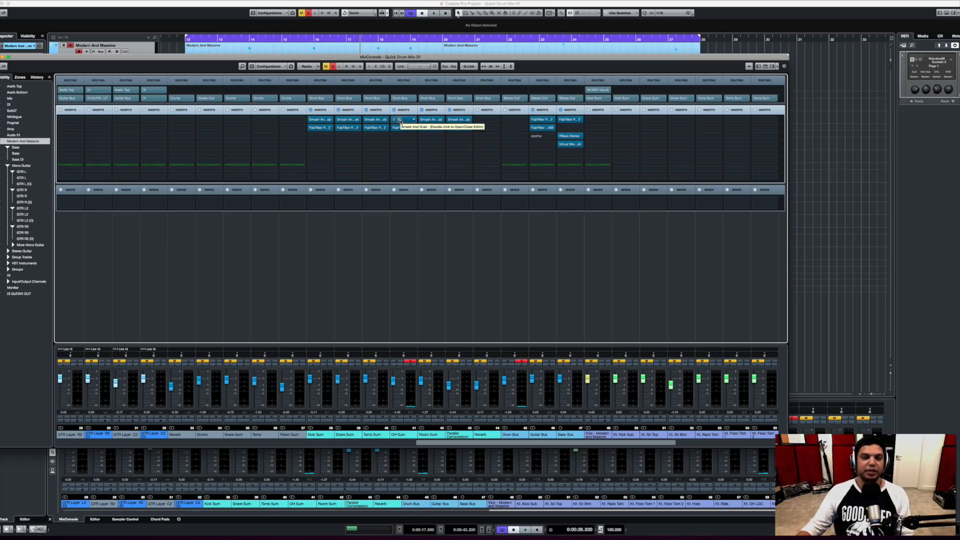
{"action": "left_click", "coordinate": [400, 121]}
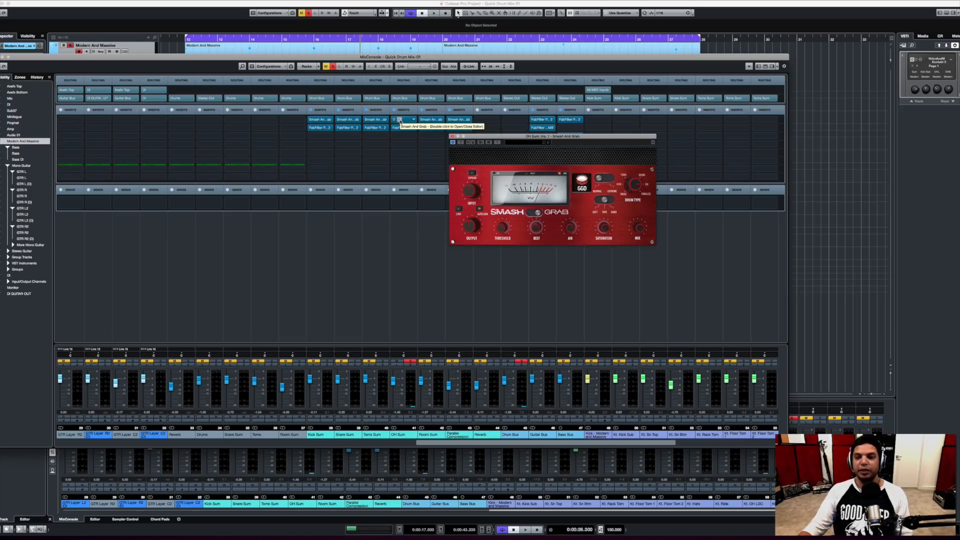
{"action": "left_click", "coordinate": [400, 121]}
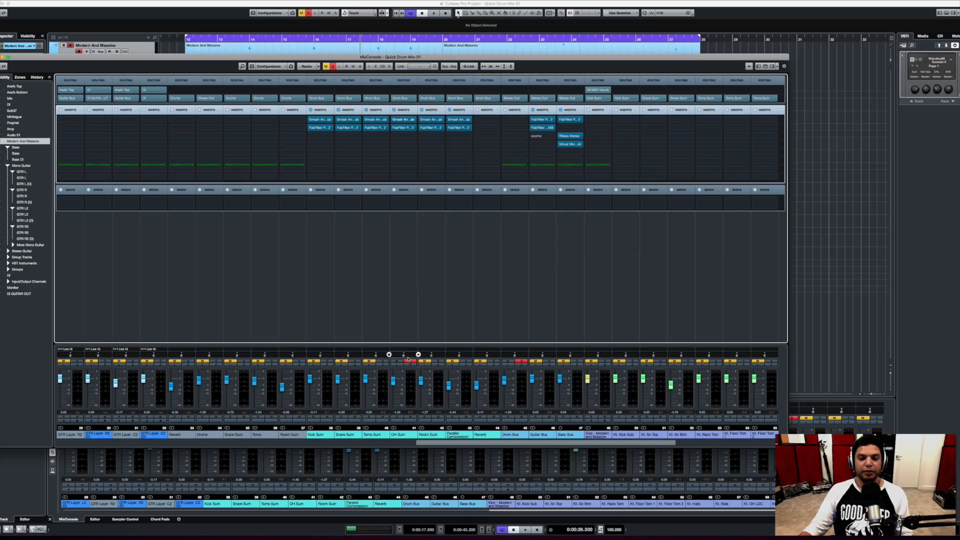
Switch the solo from the OH Sum to the Room Sum, open its Smash And Grab and audition the rooms.
{"action": "left_click", "coordinate": [412, 361]}
{"action": "left_click", "coordinate": [437, 361]}
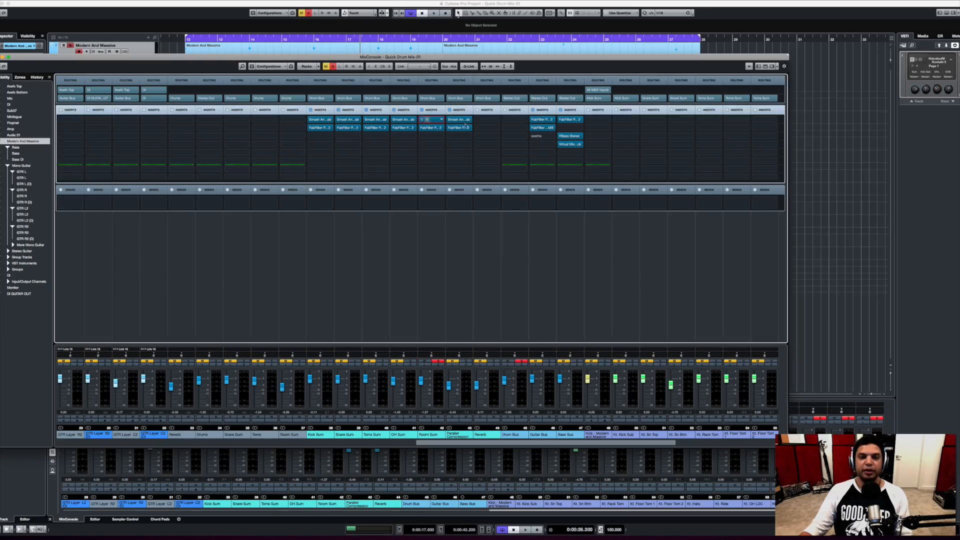
{"action": "left_click", "coordinate": [431, 119]}
{"action": "key", "text": "space"}
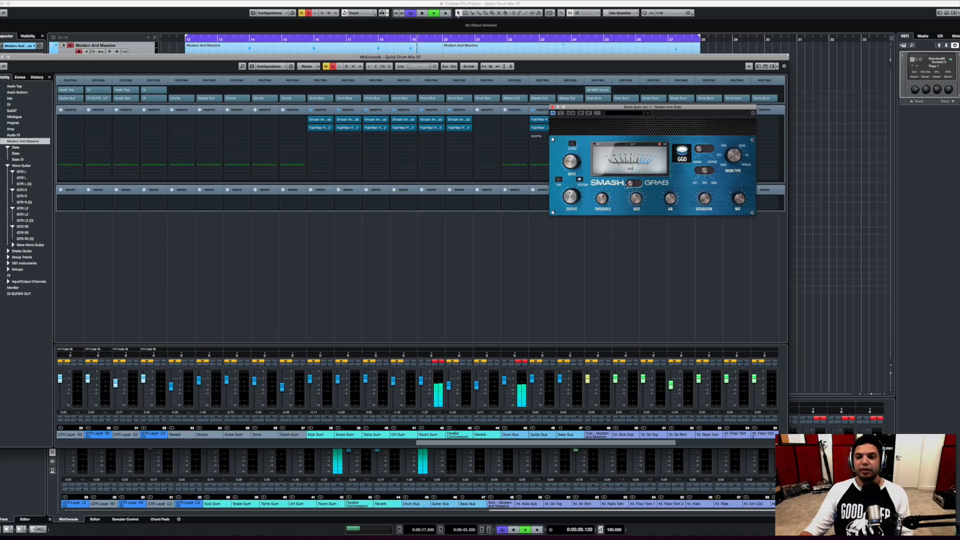
{"action": "key", "text": "space"}
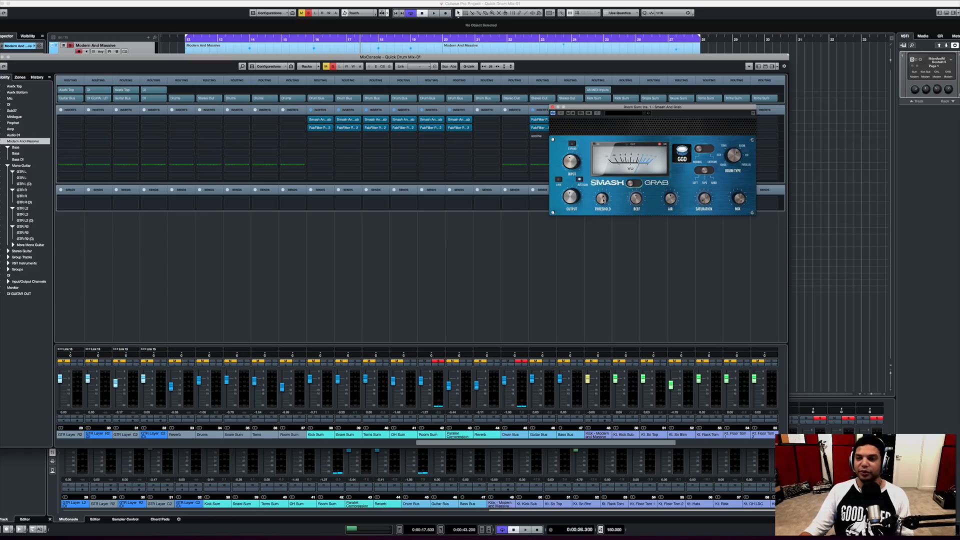
Adjust the threshold of the Room Sum's Smash And Grab while auditioning the rooms.
{"action": "key", "text": "space"}
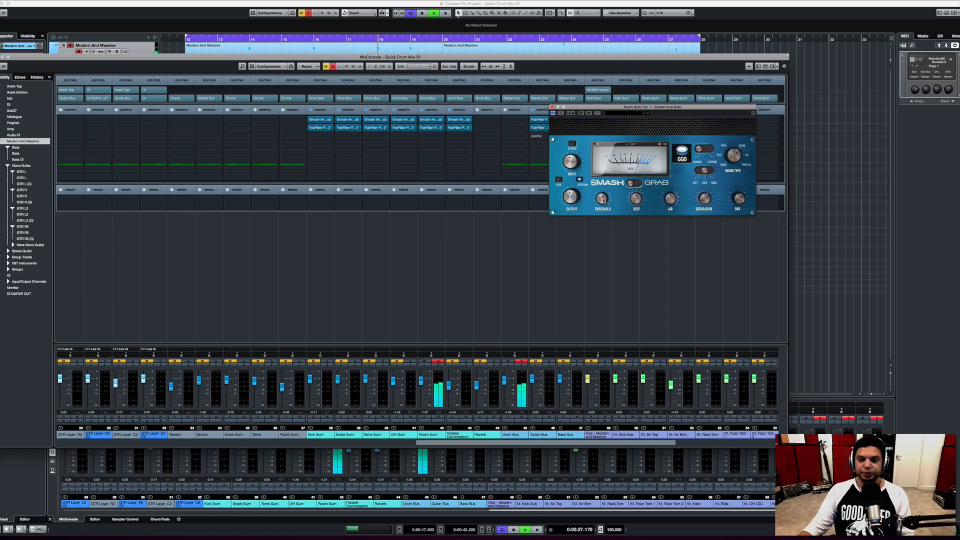
{"action": "left_click_drag", "start_coordinate": [603, 199], "coordinate": [601, 212]}
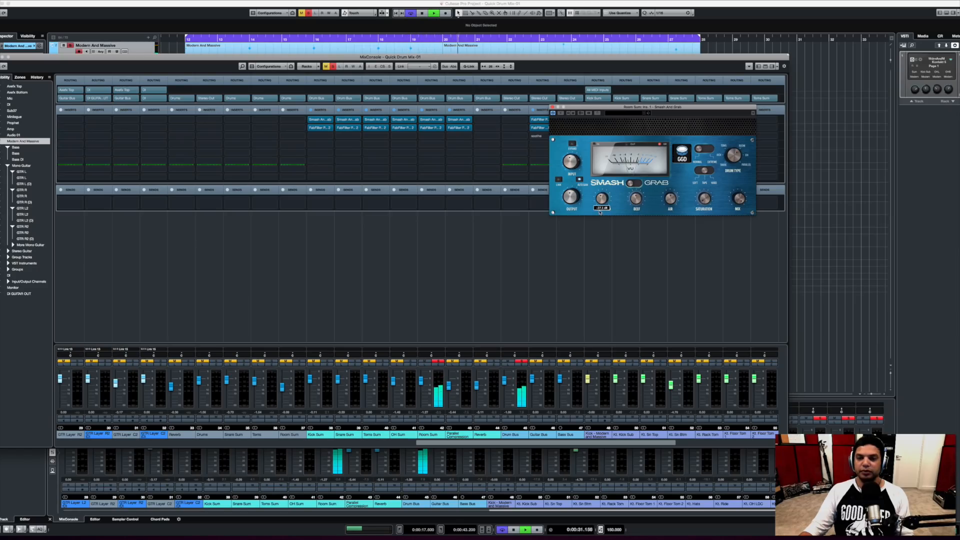
{"action": "key", "text": "space"}
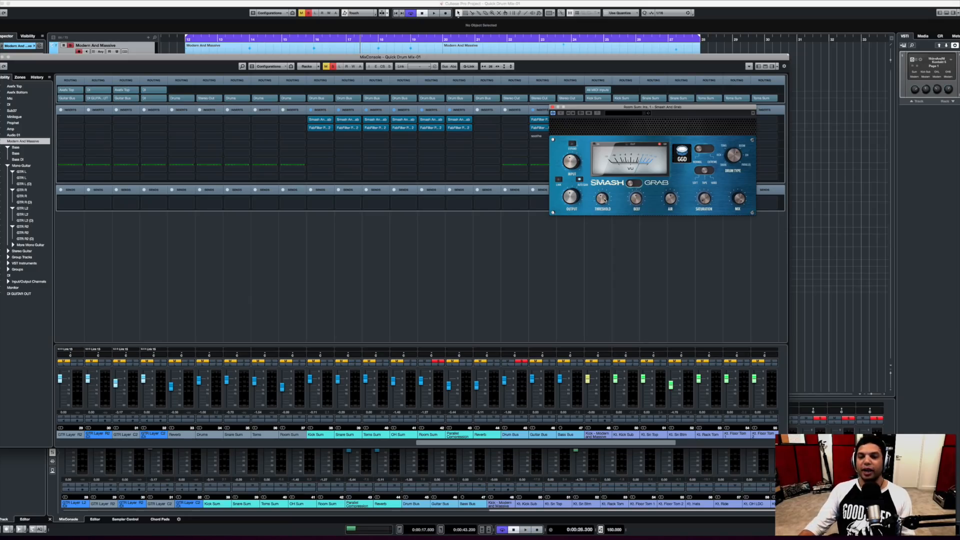
{"action": "key", "text": "space"}
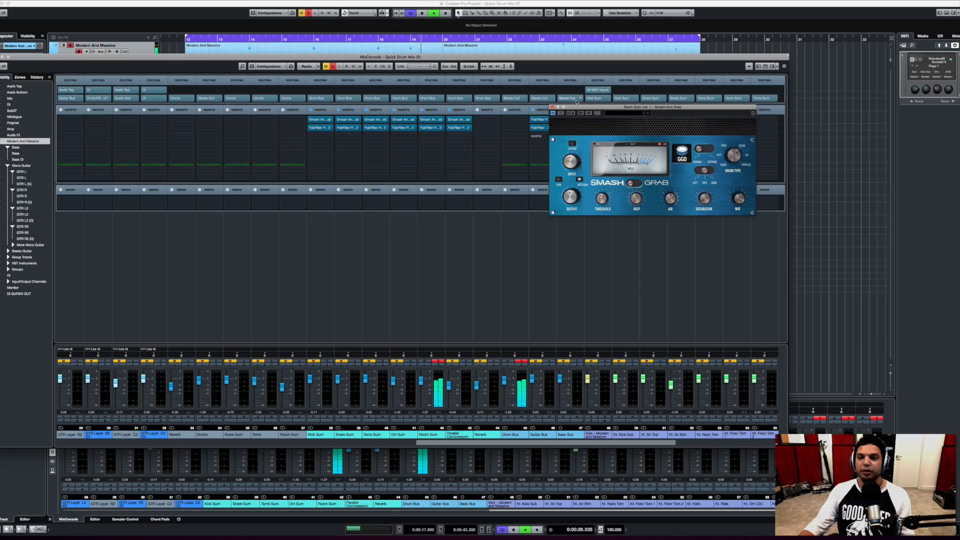
Compare the room sound with Smash And Grab bypassed and enabled.
{"action": "key", "text": "space"}
{"action": "left_click", "coordinate": [562, 114]}
{"action": "key", "text": "space"}
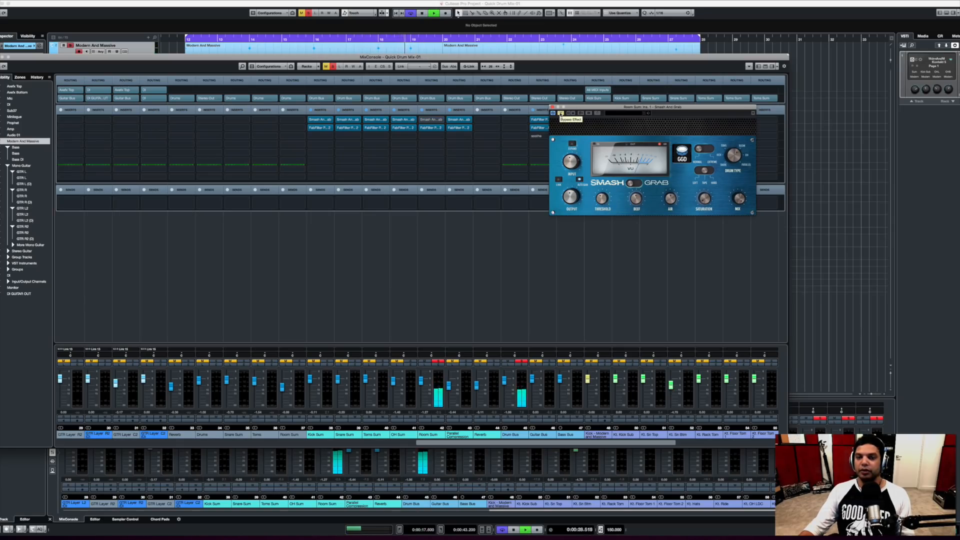
{"action": "key", "text": "space"}
{"action": "left_click", "coordinate": [562, 114]}
{"action": "key", "text": "space"}
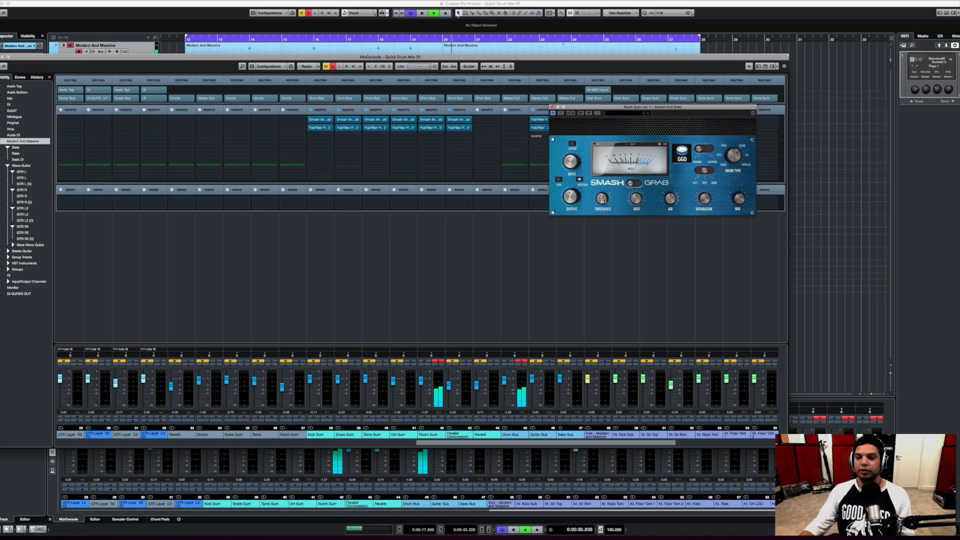
{"action": "key", "text": "space"}
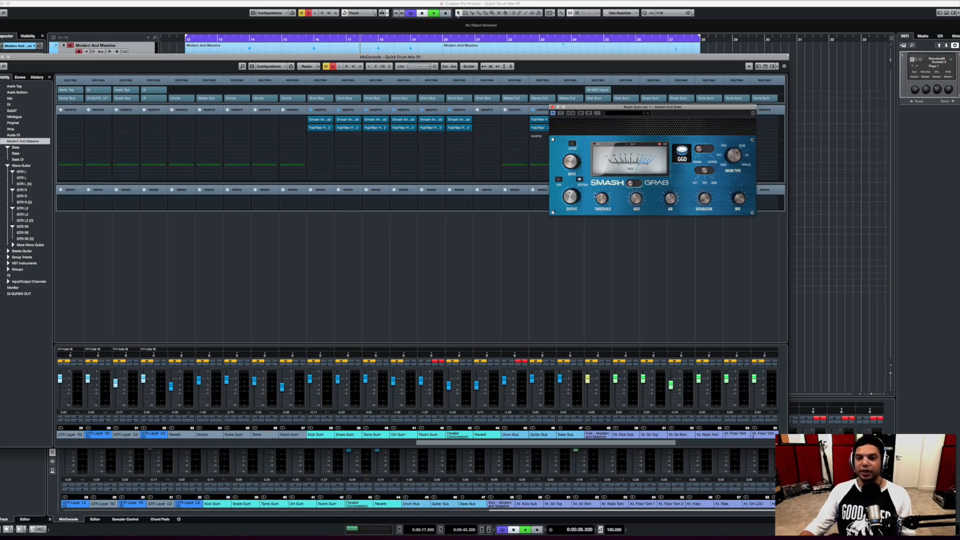
Fine-tune the Beef and Air amounts in the Room Sum's Smash And Grab during playback.
{"action": "key", "text": "space"}
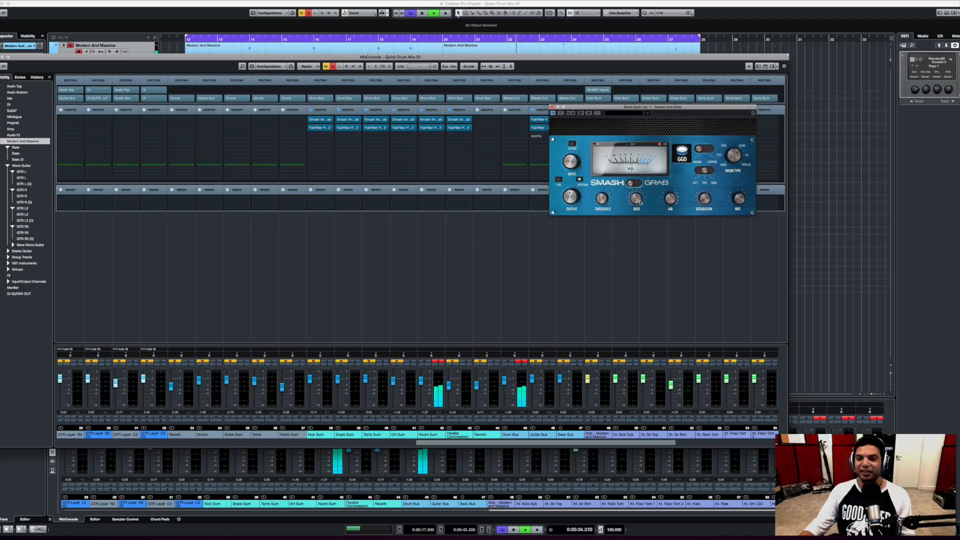
{"action": "mouse_move", "coordinate": [640, 200]}
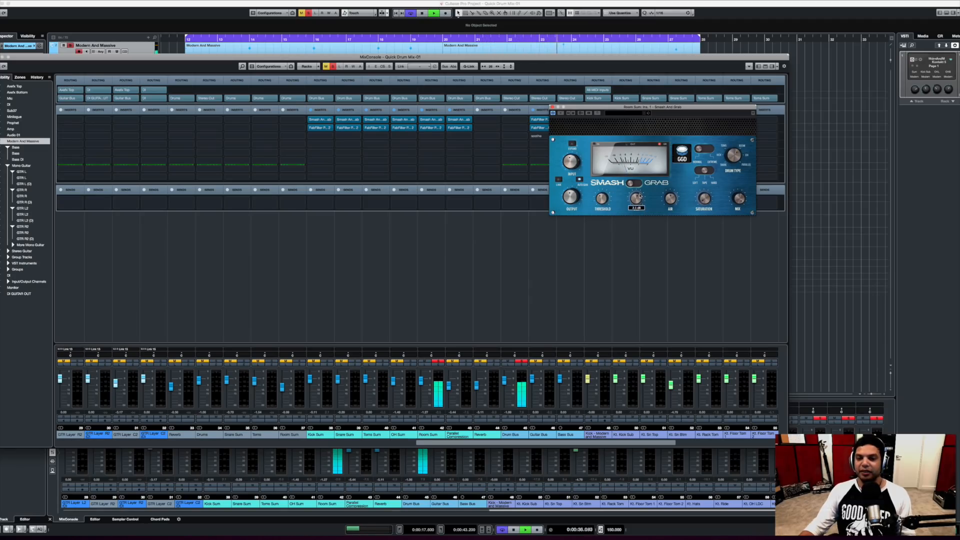
{"action": "left_click_drag", "start_coordinate": [640, 196], "coordinate": [639, 198]}
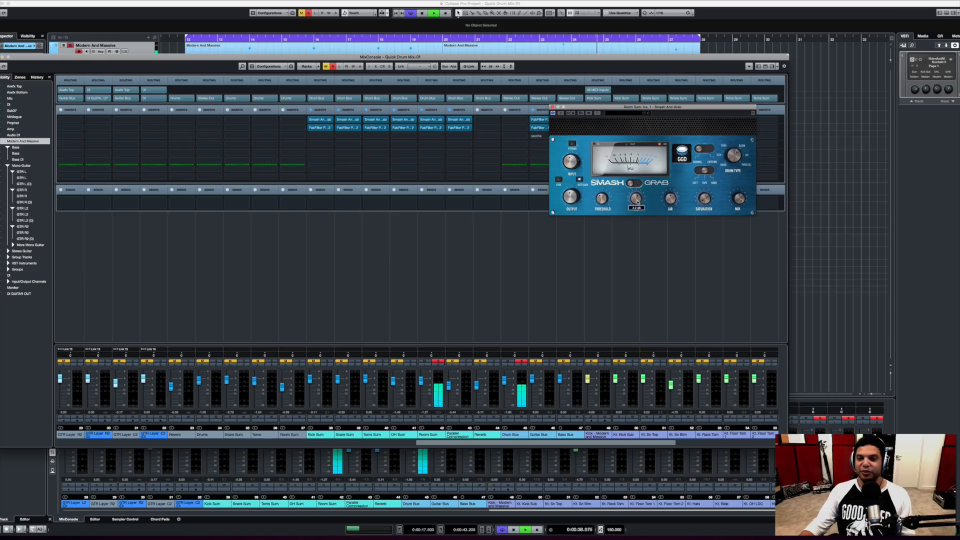
{"action": "mouse_move", "coordinate": [673, 200]}
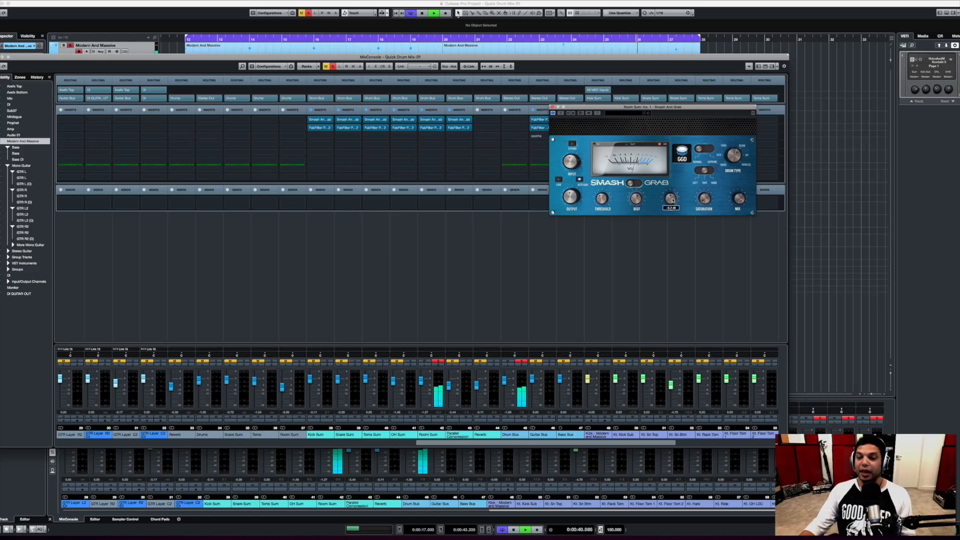
{"action": "key", "text": "space"}
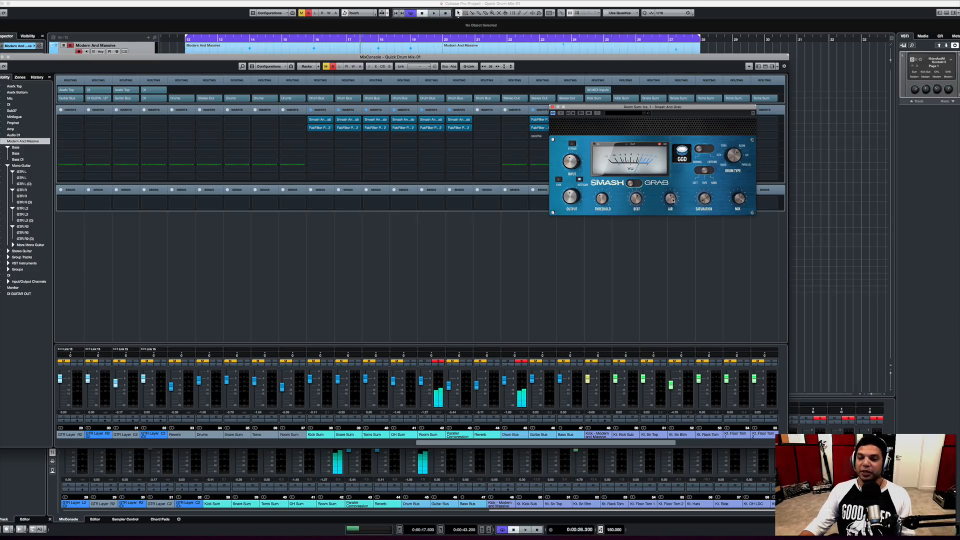
{"action": "key", "text": "space"}
{"action": "left_click_drag", "start_coordinate": [673, 200], "coordinate": [672, 203]}
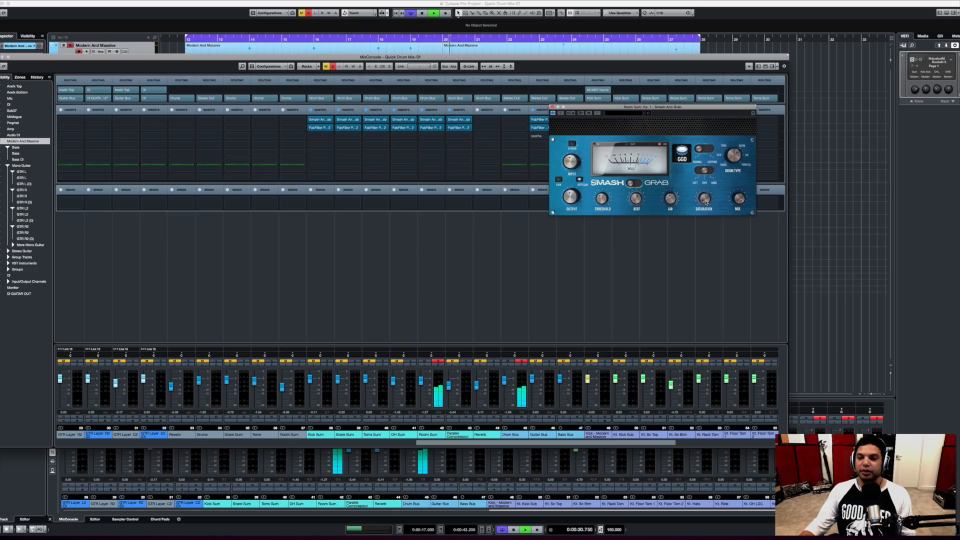
Adjust the Saturation amount in the Room Sum's Smash And Grab and stop playback.
{"action": "left_click_drag", "start_coordinate": [706, 201], "coordinate": [699, 185]}
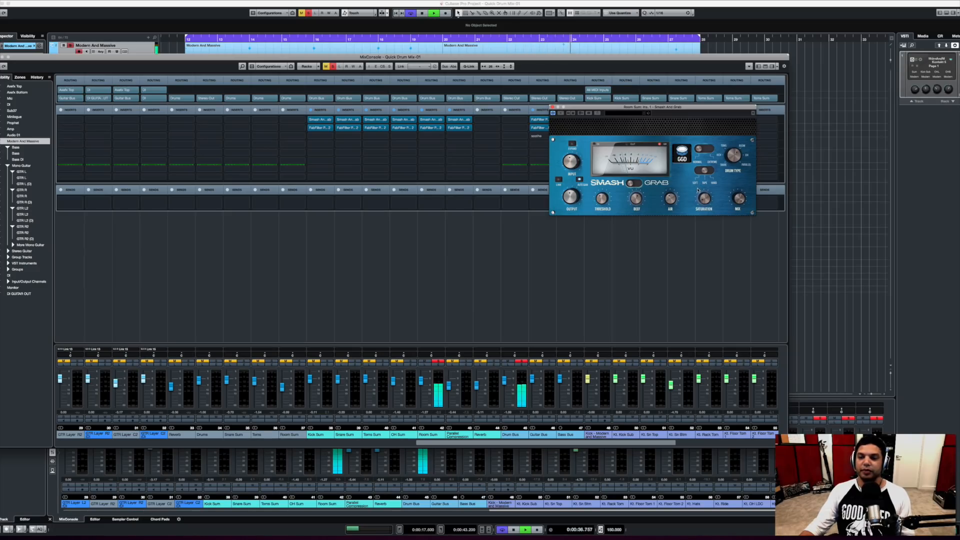
{"action": "key", "text": "space"}
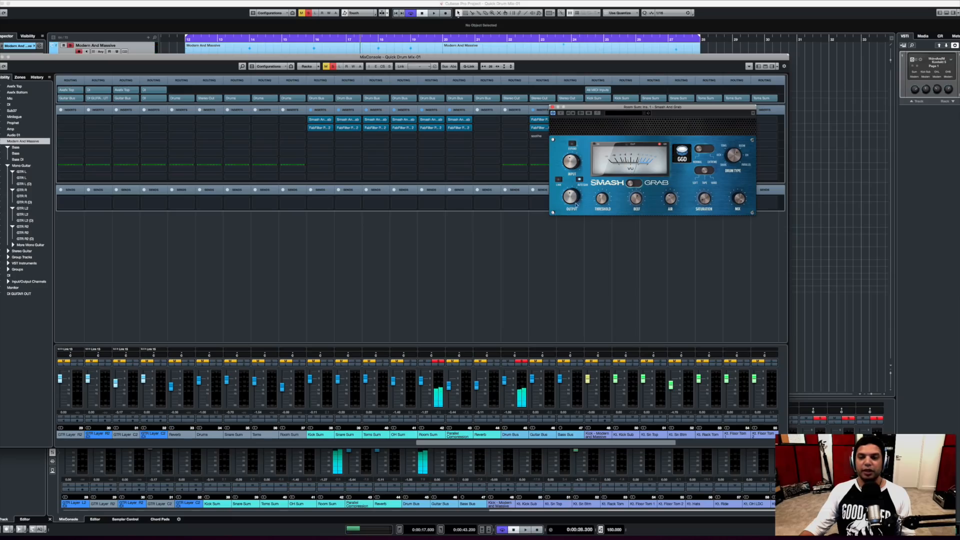
Shape the Room Sum in FabFilter Pro-Q 2 with a low cut, a slight low-mid dip and a slight high-frequency dip during playback.
{"action": "left_click", "coordinate": [427, 129]}
{"action": "key", "text": "space"}
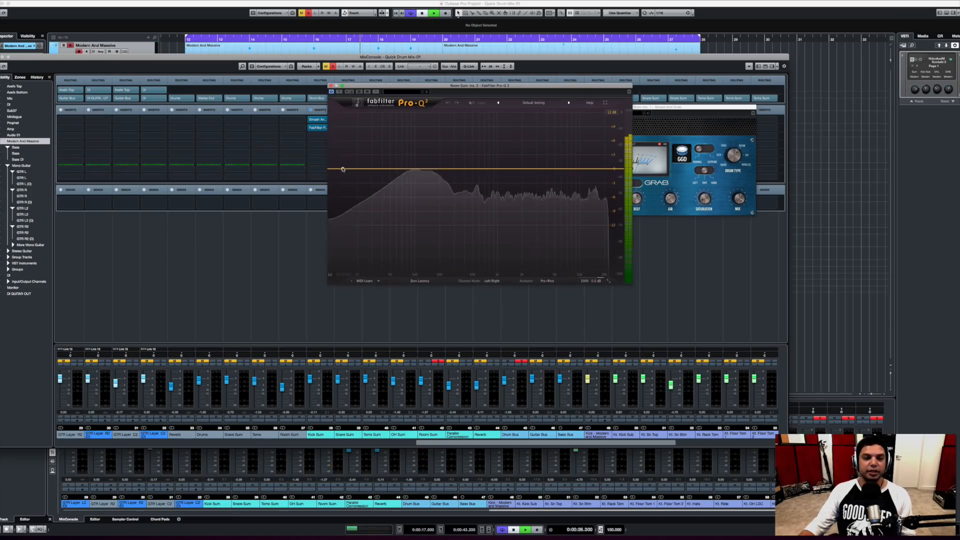
{"action": "left_click_drag", "start_coordinate": [342, 169], "coordinate": [445, 175]}
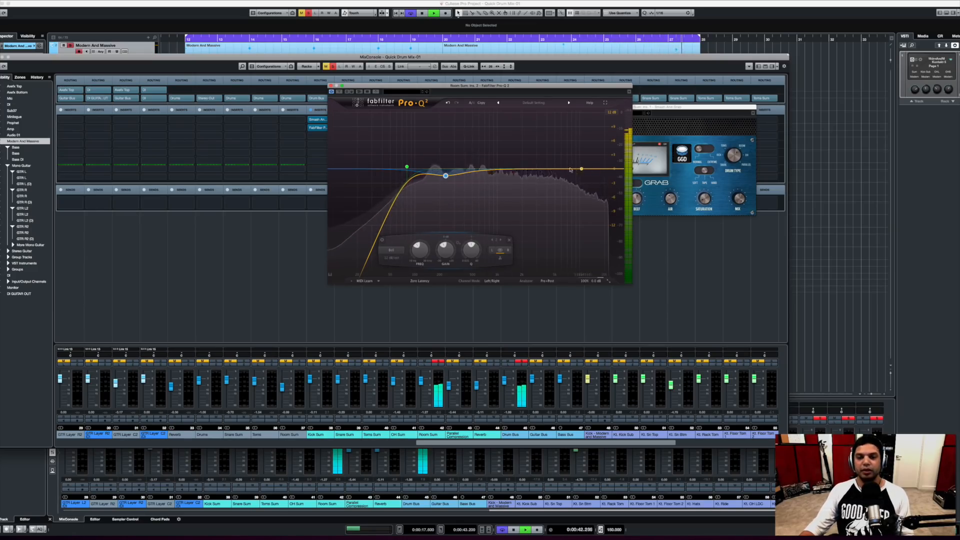
{"action": "left_click", "coordinate": [553, 172]}
{"action": "left_click_drag", "start_coordinate": [553, 171], "coordinate": [552, 173]}
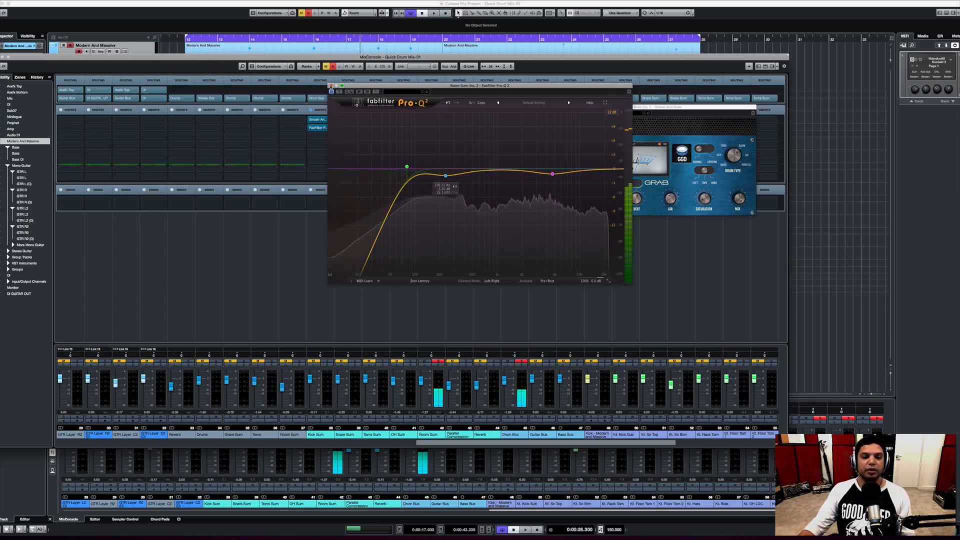
{"action": "left_click", "coordinate": [331, 86]}
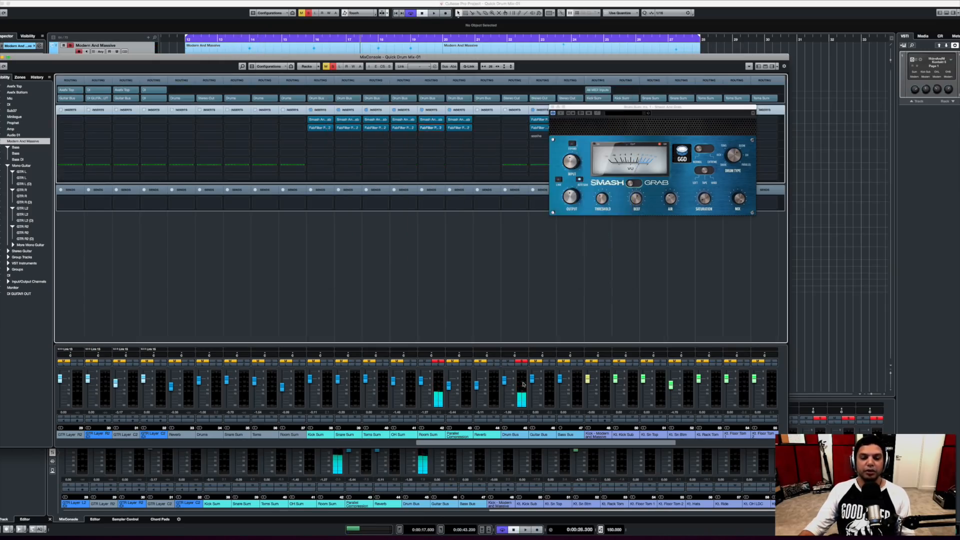
Unsolo the Room Sum and audition the full drum mix from the project view.
{"action": "left_click", "coordinate": [437, 361]}
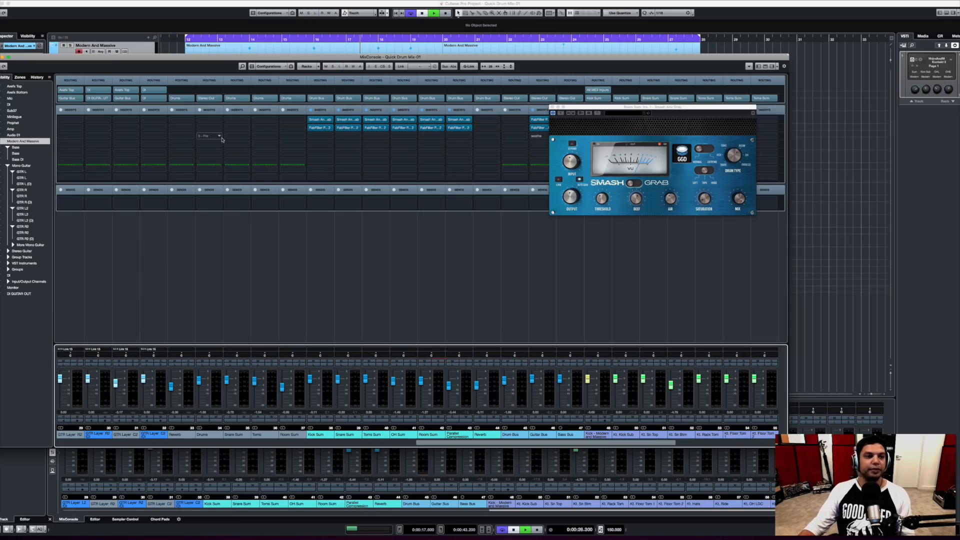
{"action": "key", "text": "space"}
{"action": "key", "text": "F3"}
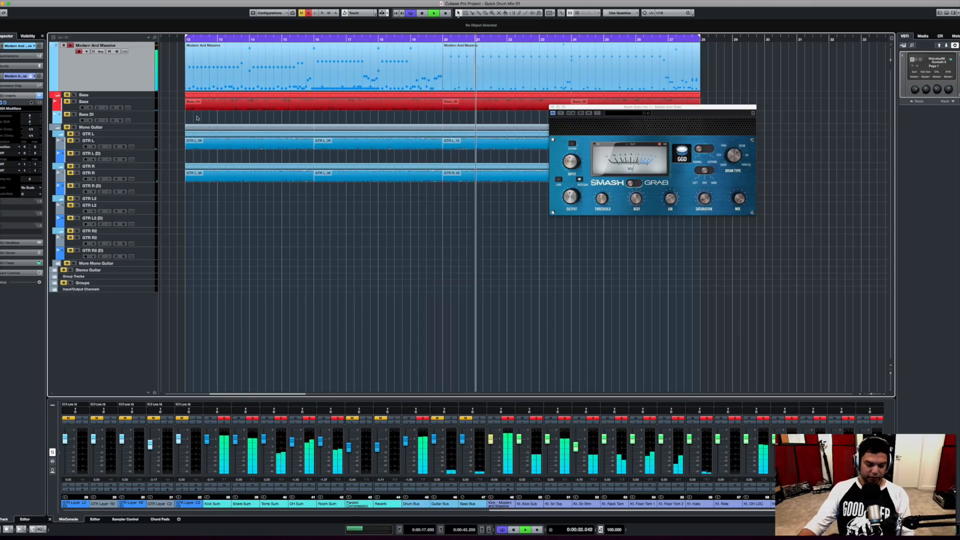
{"action": "key", "text": "space"}
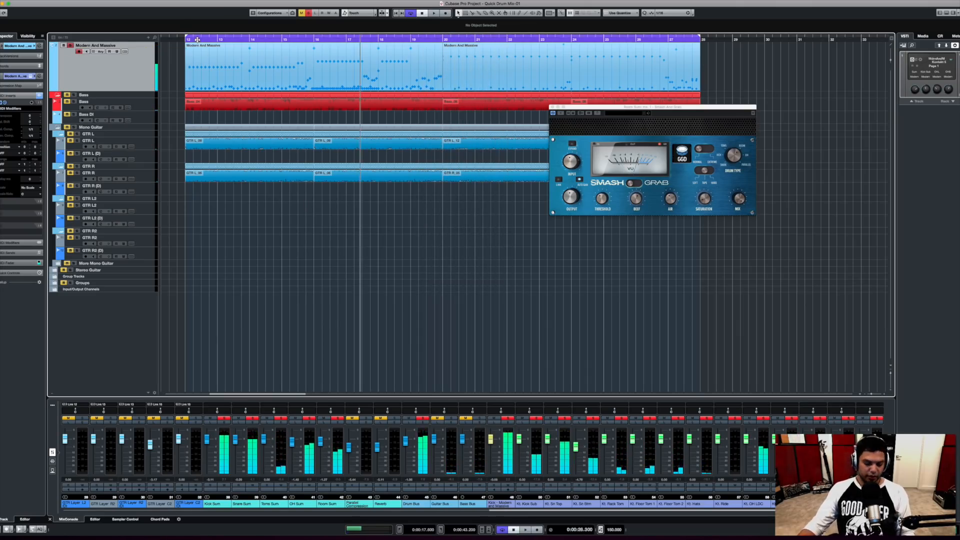
Quick-link the channels from Kick Sum to Parallel Compression and compare the drums with all their inserts bypassed and enabled.
{"action": "key", "text": "F3"}
{"action": "left_click_drag", "start_coordinate": [333, 214], "coordinate": [472, 202]}
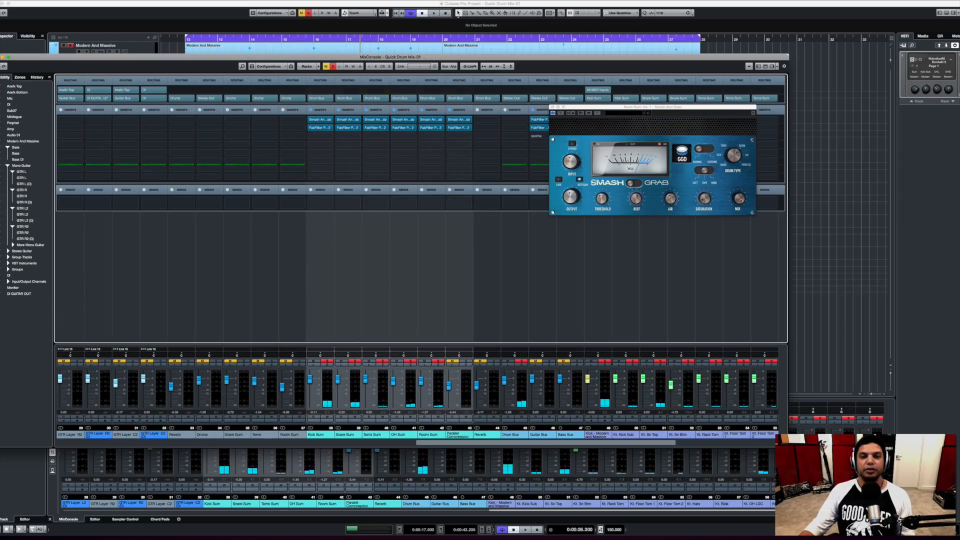
{"action": "left_click", "coordinate": [469, 67]}
{"action": "key", "text": "space"}
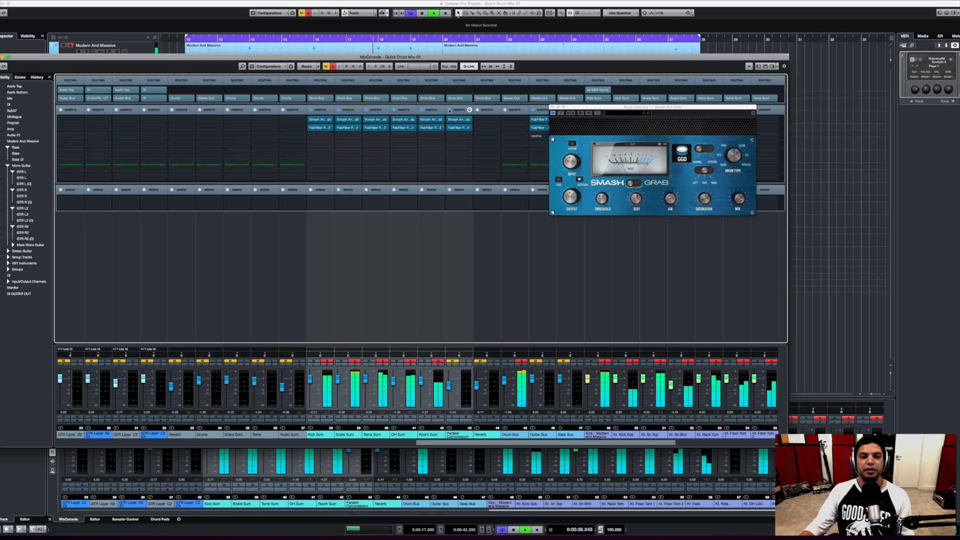
{"action": "left_click", "coordinate": [449, 109]}
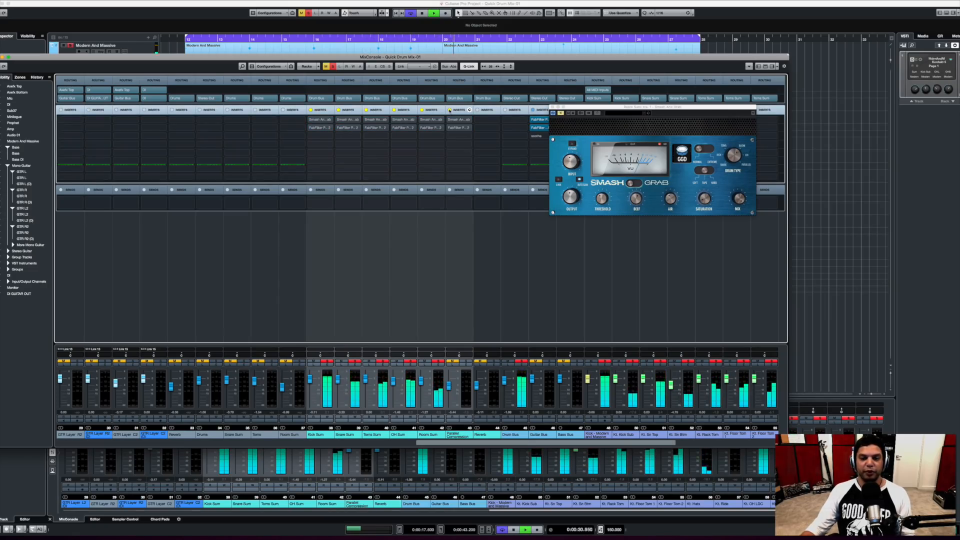
{"action": "left_click", "coordinate": [449, 110]}
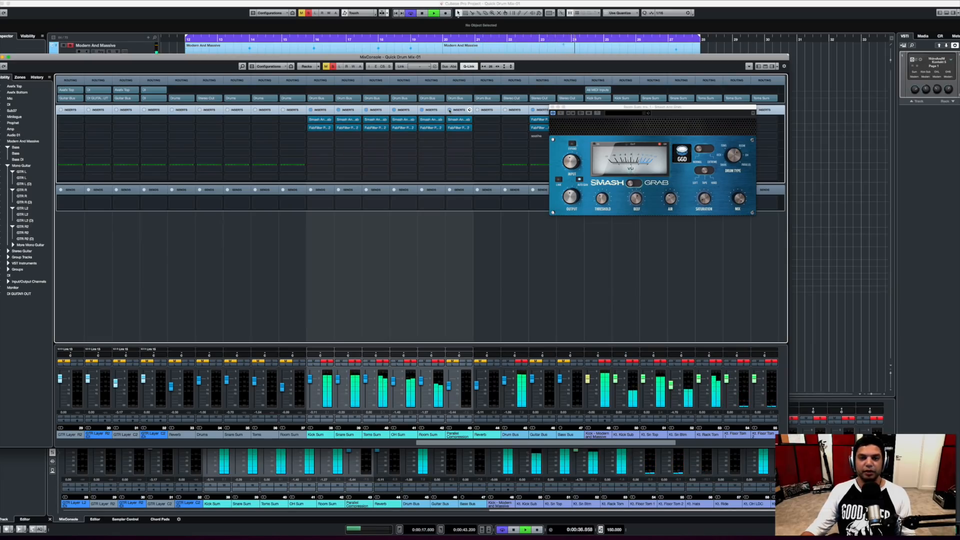
{"action": "key", "text": "space"}
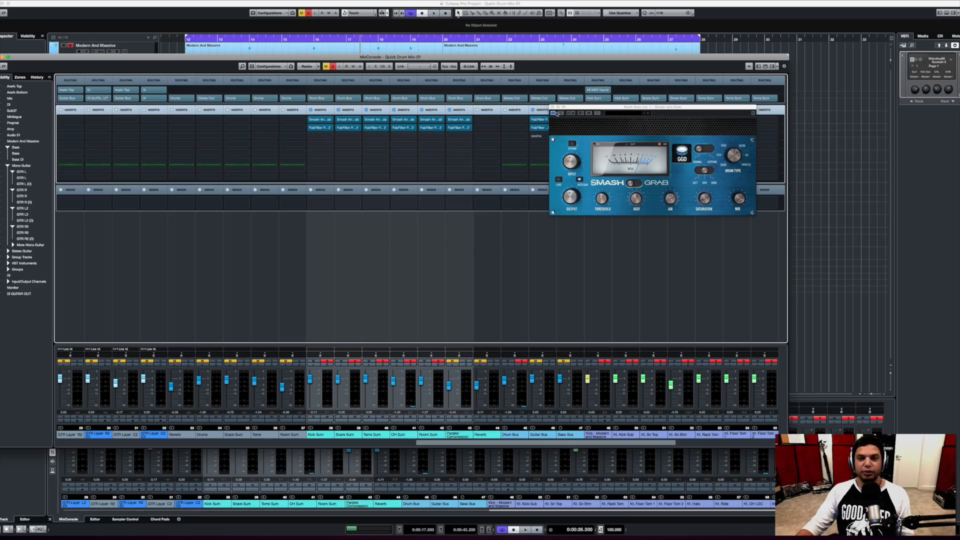
Open the Smash And Grab on the Parallel Compression channel and clear all channel solos and mutes.
{"action": "left_click", "coordinate": [553, 107]}
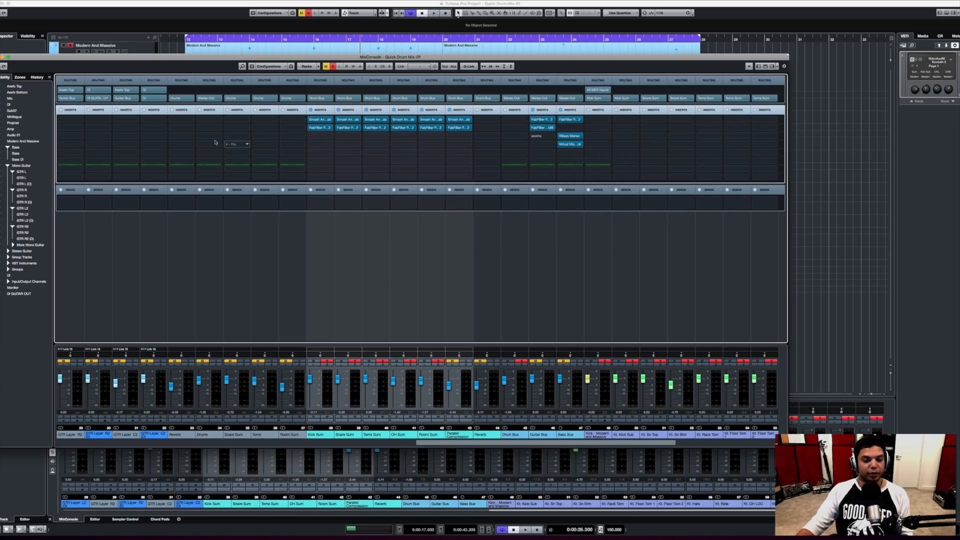
{"action": "left_click_drag", "start_coordinate": [39, 61], "coordinate": [100, 61]}
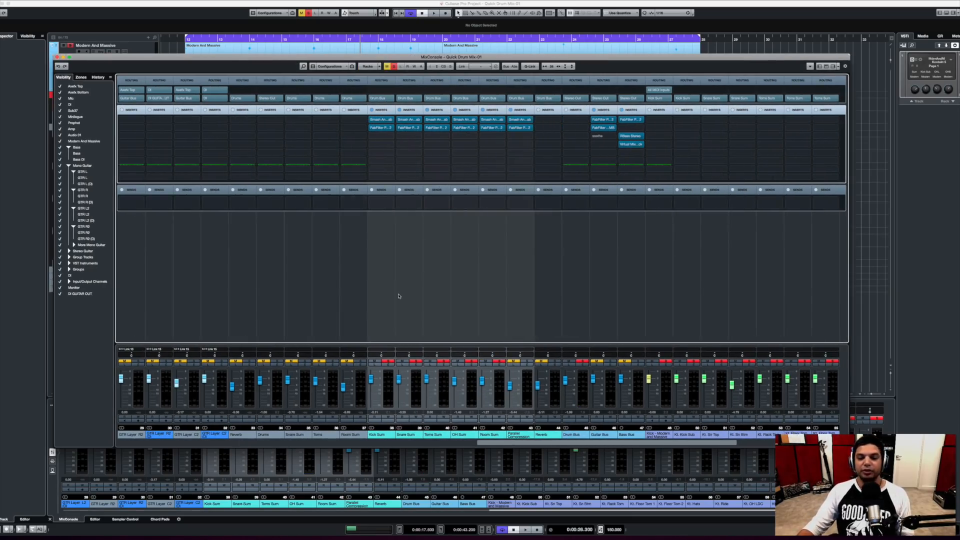
{"action": "left_click", "coordinate": [530, 289]}
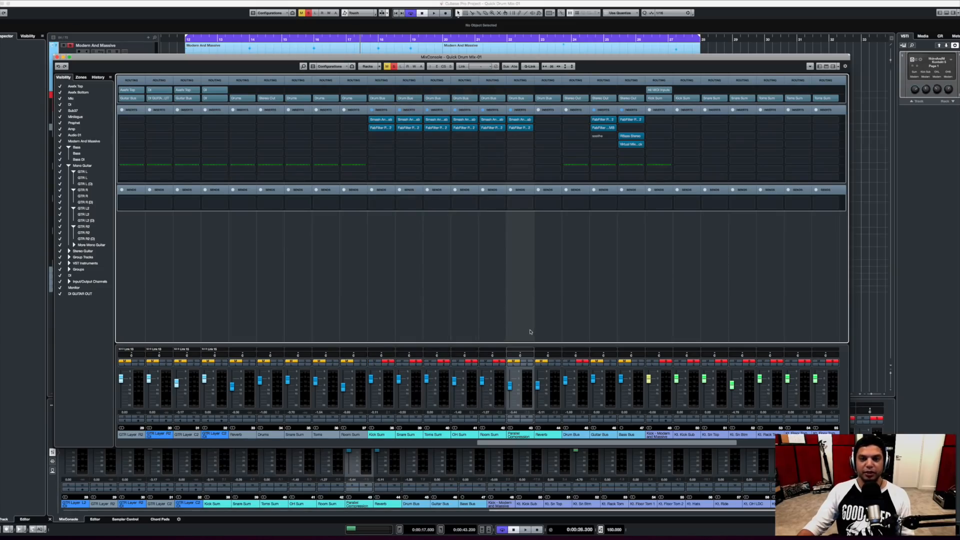
{"action": "double_click", "coordinate": [516, 120]}
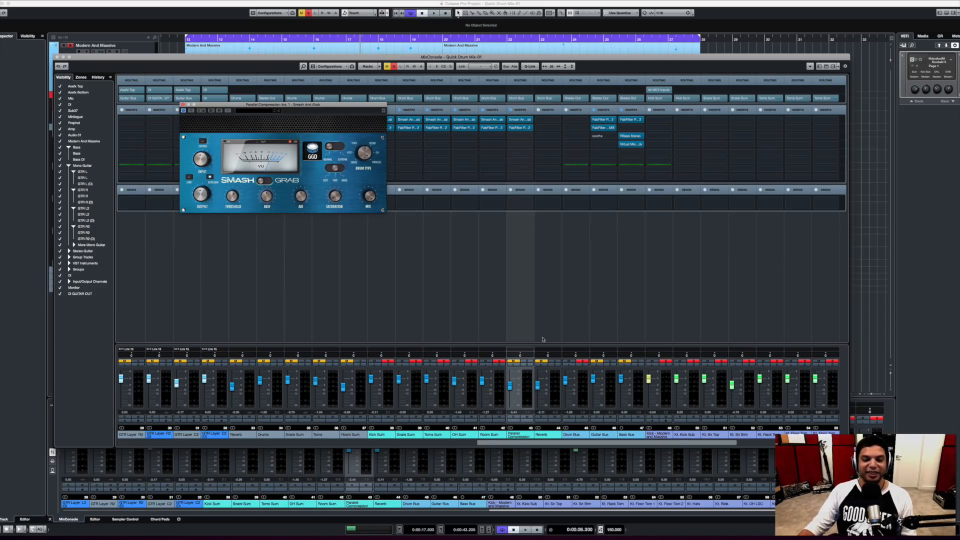
{"action": "left_click", "coordinate": [529, 361]}
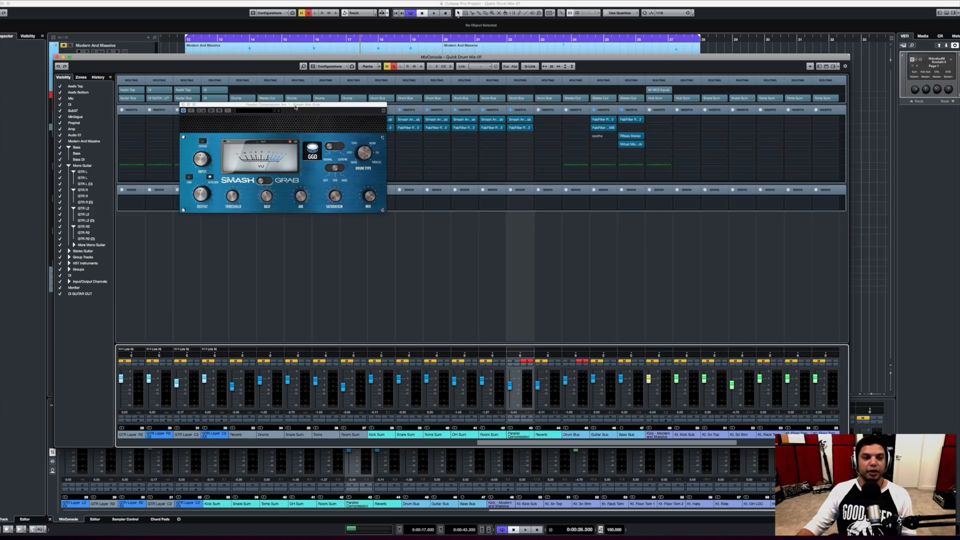
{"action": "left_click_drag", "start_coordinate": [297, 105], "coordinate": [683, 148]}
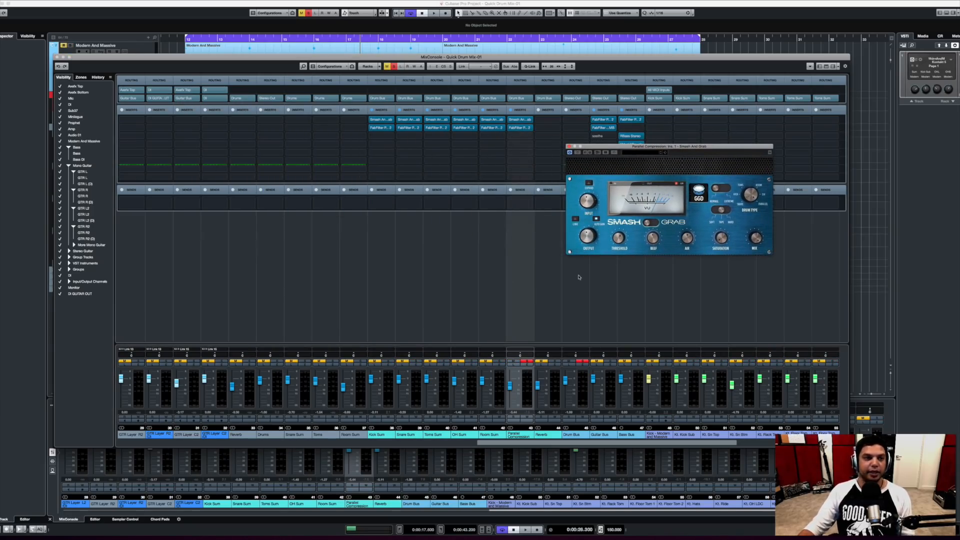
{"action": "left_click", "coordinate": [309, 13]}
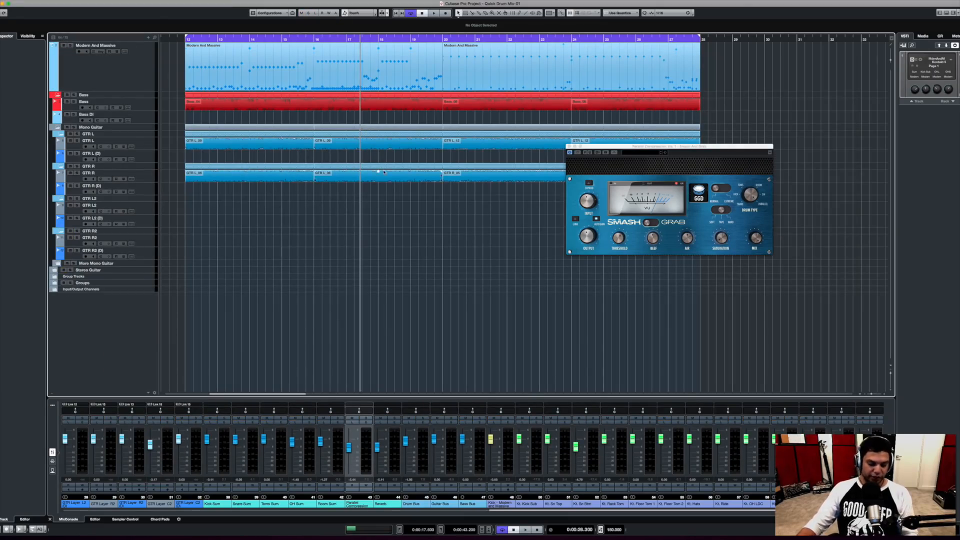
{"action": "key", "text": "F3"}
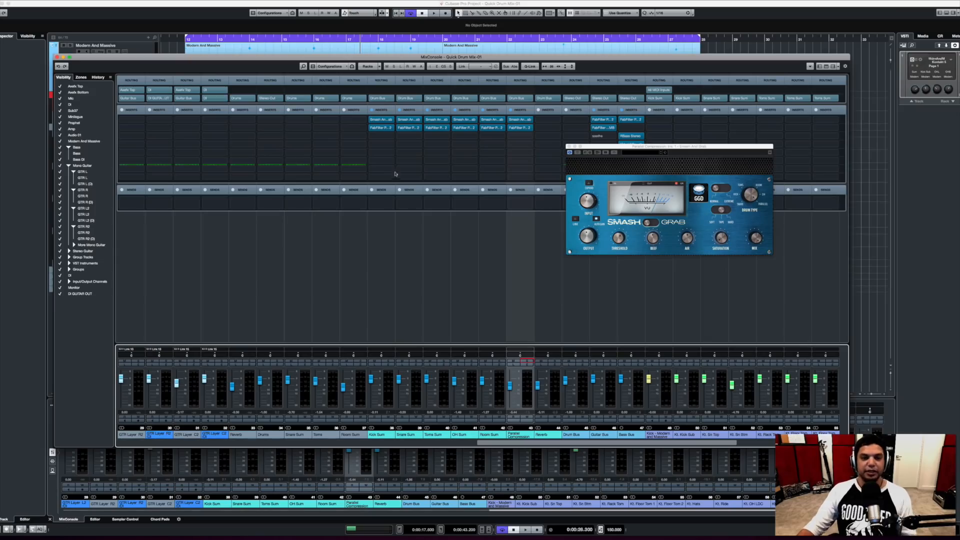
Add a send from the Kick Sum to the Parallel Compression group.
{"action": "left_click", "coordinate": [391, 204]}
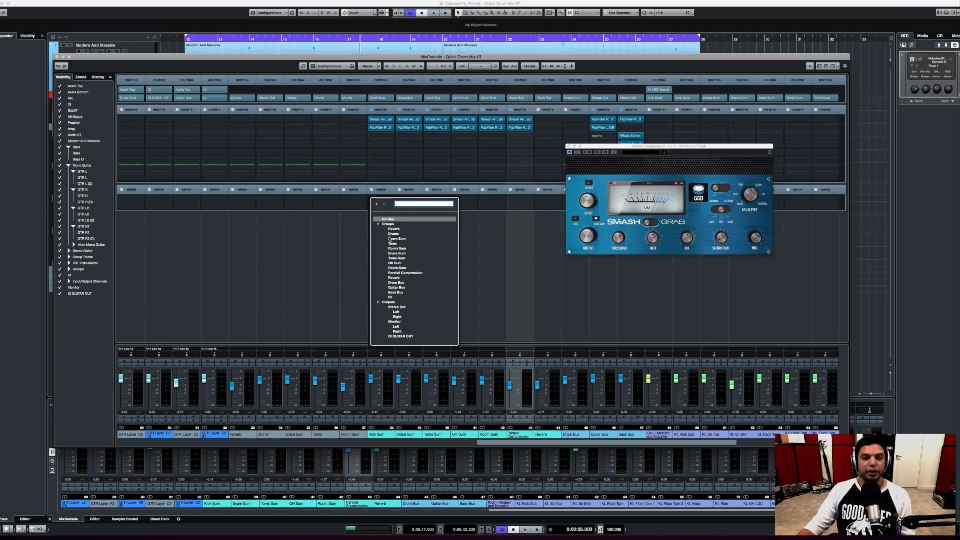
{"action": "left_click", "coordinate": [354, 312]}
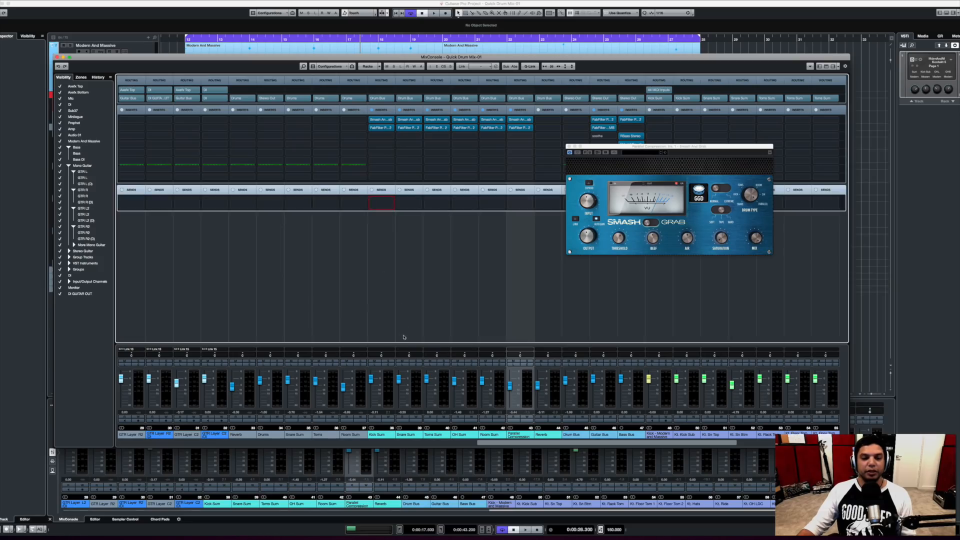
{"action": "left_click", "coordinate": [387, 209]}
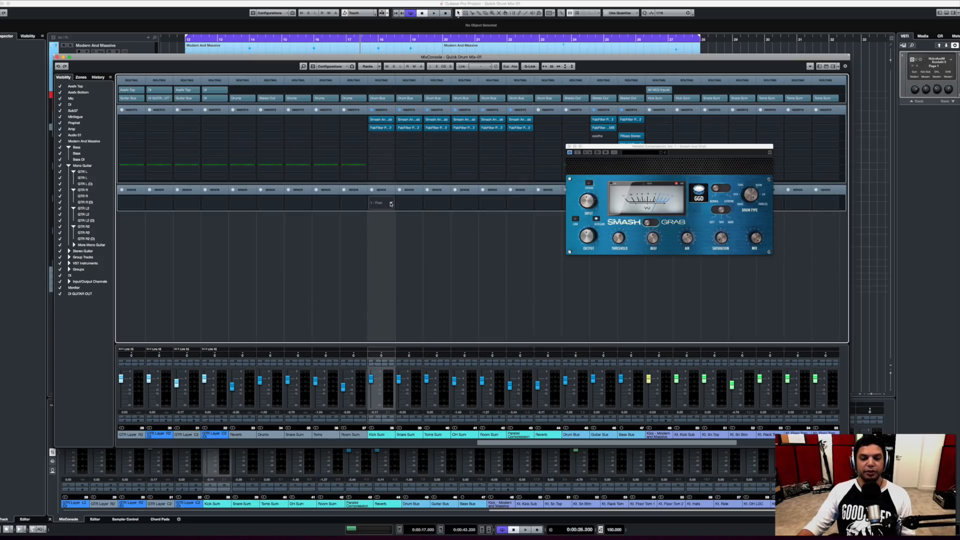
{"action": "left_click", "coordinate": [391, 204]}
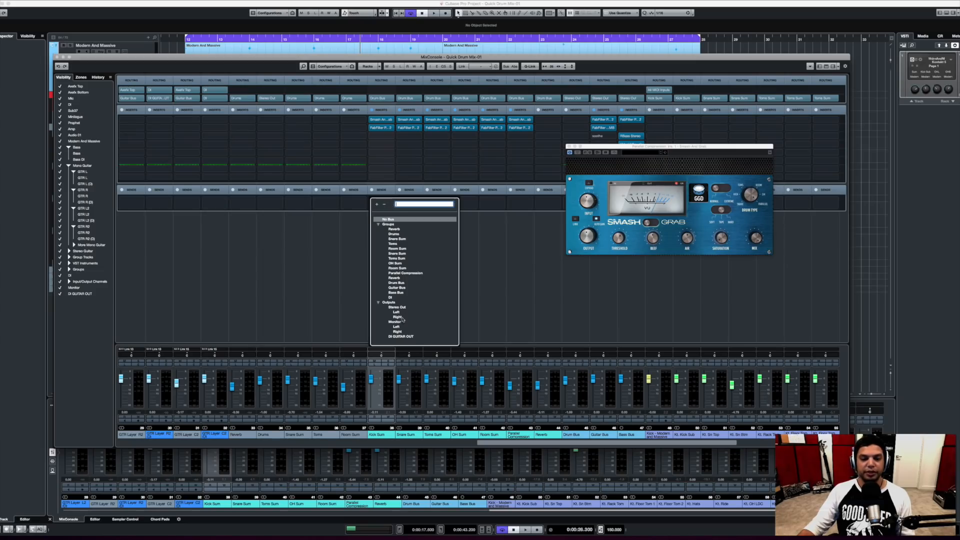
{"action": "left_click", "coordinate": [407, 273]}
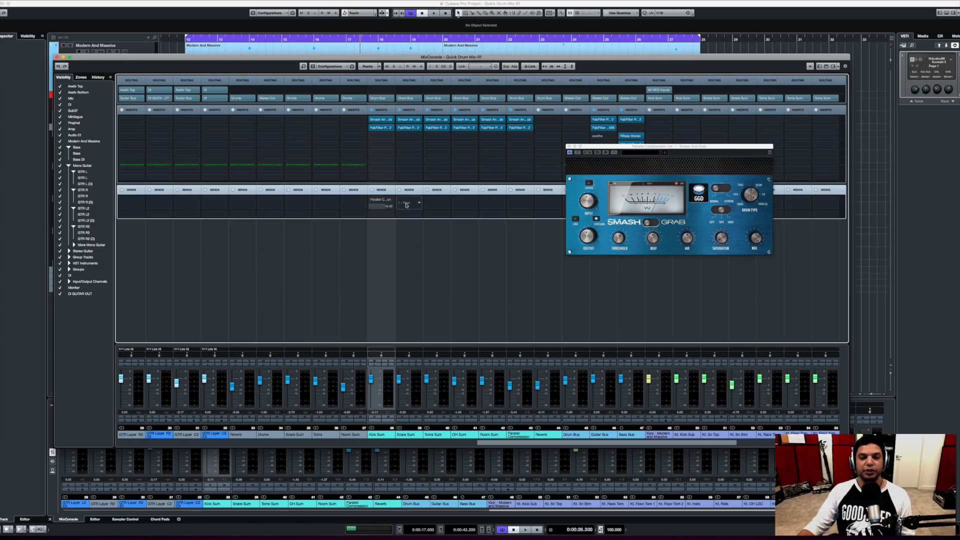
Add sends to the Parallel Compression group from the Snare Sum, Toms Sum, OH Sum and Room Sum.
{"action": "left_click", "coordinate": [420, 204]}
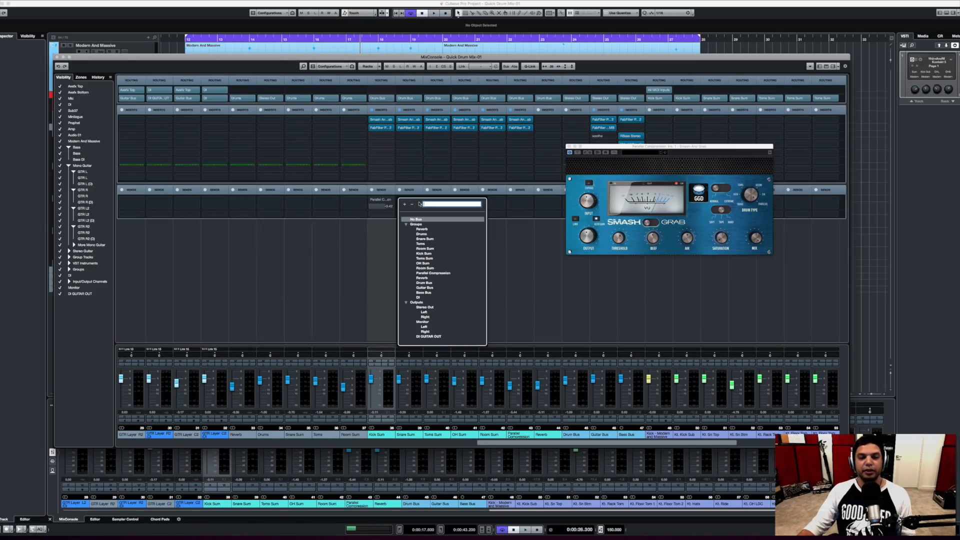
{"action": "left_click", "coordinate": [436, 274]}
{"action": "left_click", "coordinate": [446, 204]}
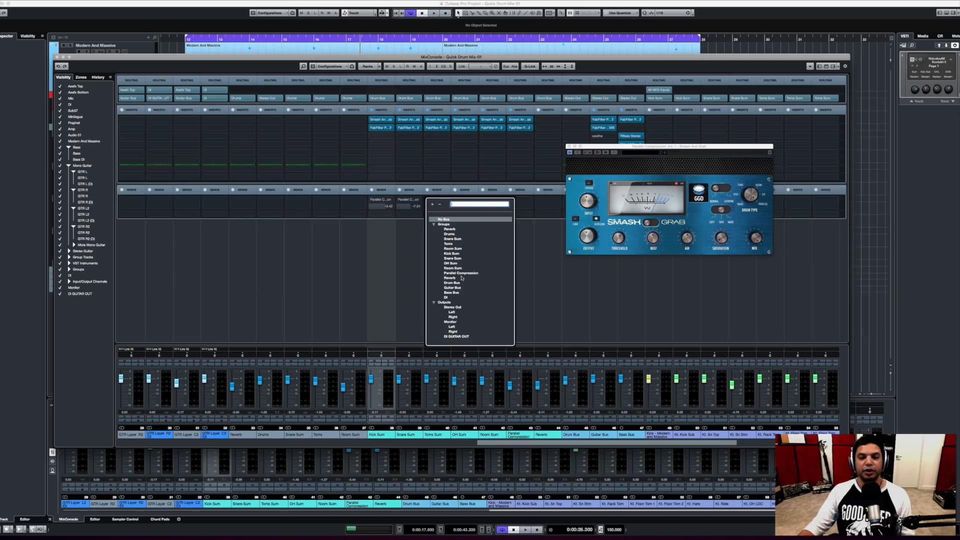
{"action": "left_click", "coordinate": [463, 274]}
{"action": "left_click", "coordinate": [473, 203]}
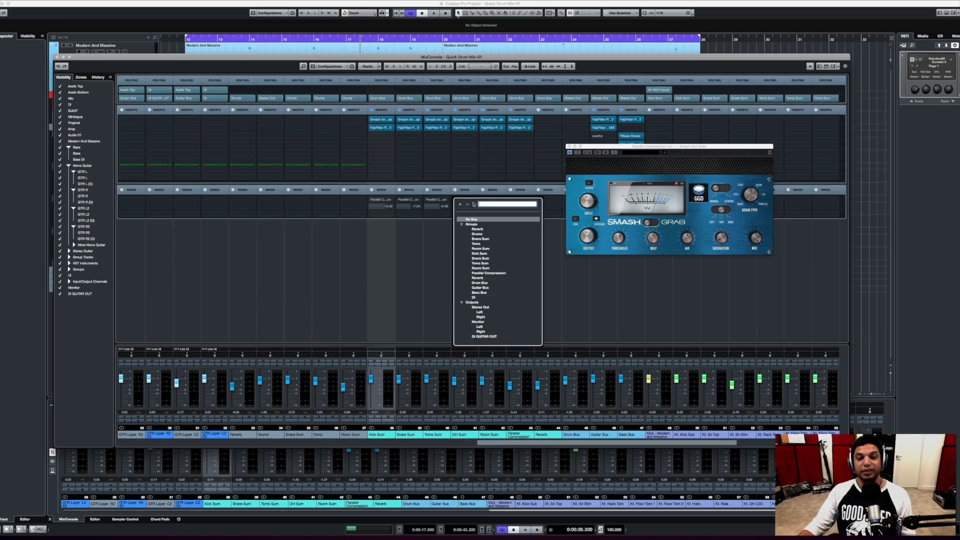
{"action": "left_click", "coordinate": [492, 274]}
{"action": "left_click", "coordinate": [500, 205]}
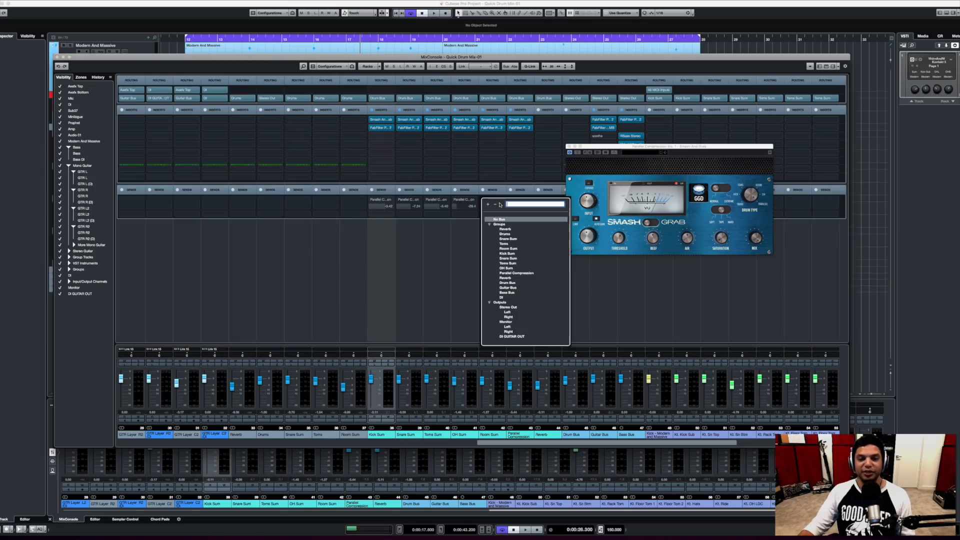
{"action": "left_click", "coordinate": [518, 274]}
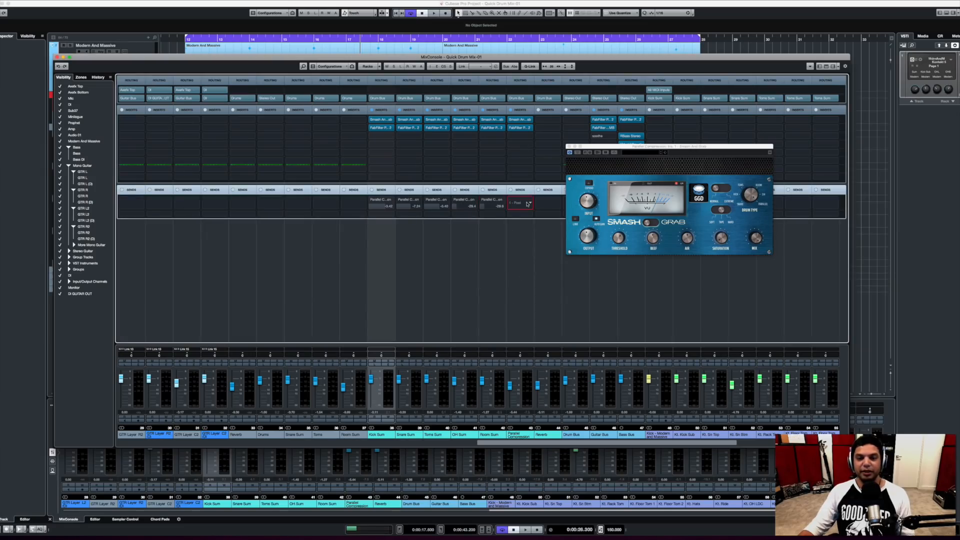
{"action": "left_click", "coordinate": [528, 204]}
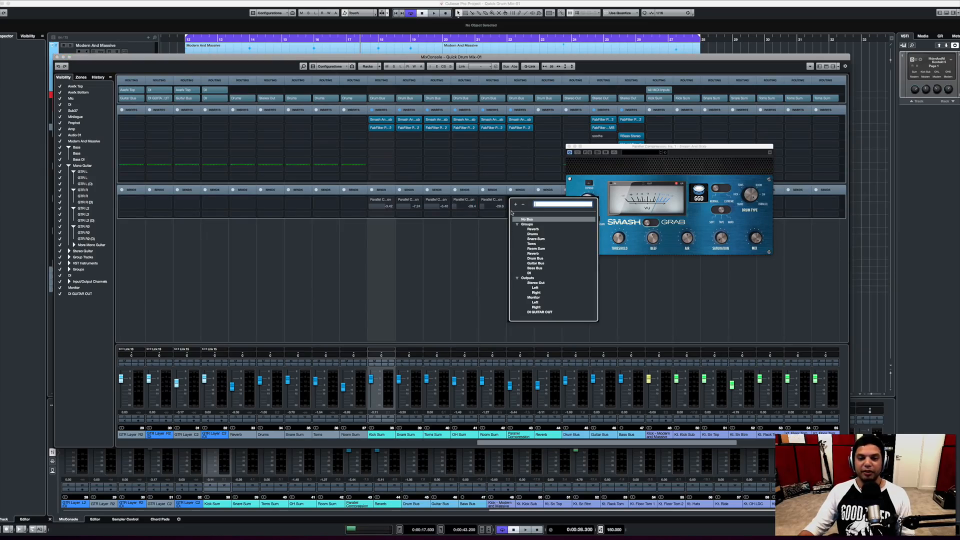
{"action": "left_click", "coordinate": [491, 172]}
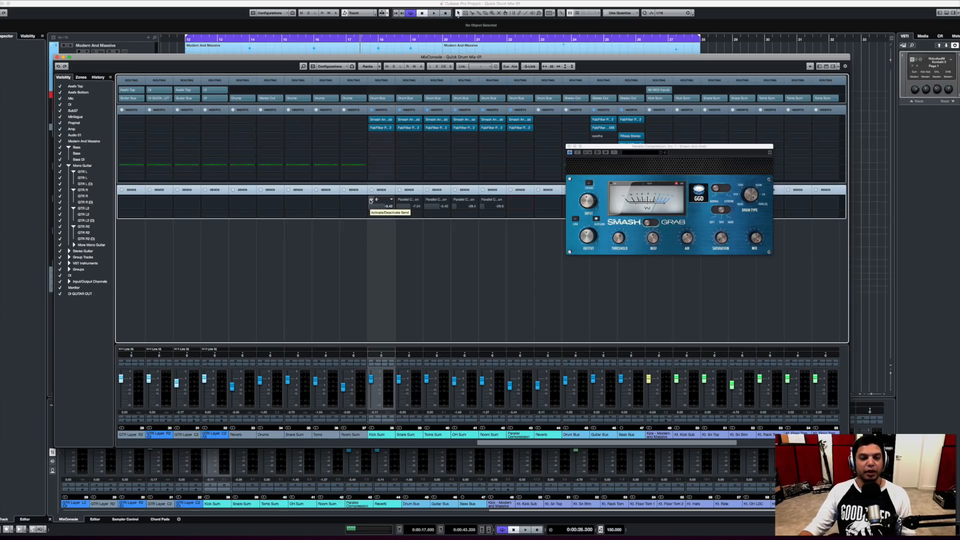
Activate the Kick Sum's parallel compression send and audition it with the Snare Sum's send switched on, leaving the Snare Sum's send off.
{"action": "left_click", "coordinate": [371, 200]}
{"action": "key", "text": "space"}
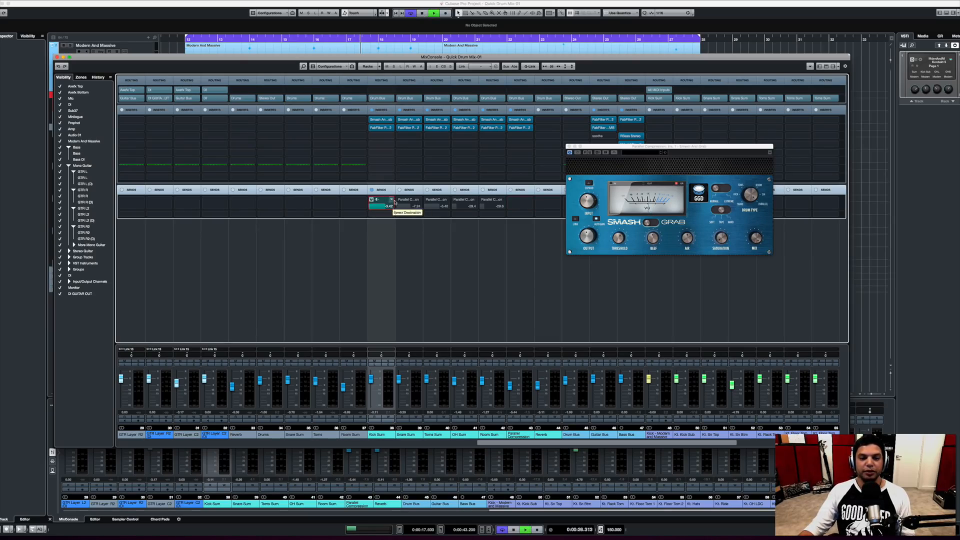
{"action": "left_click", "coordinate": [399, 200]}
{"action": "key", "text": "space"}
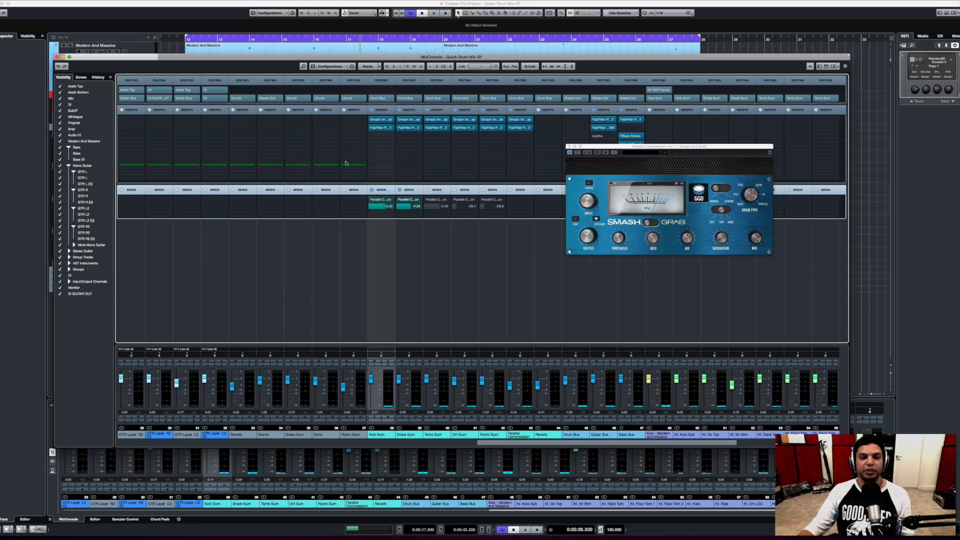
{"action": "key", "text": "space"}
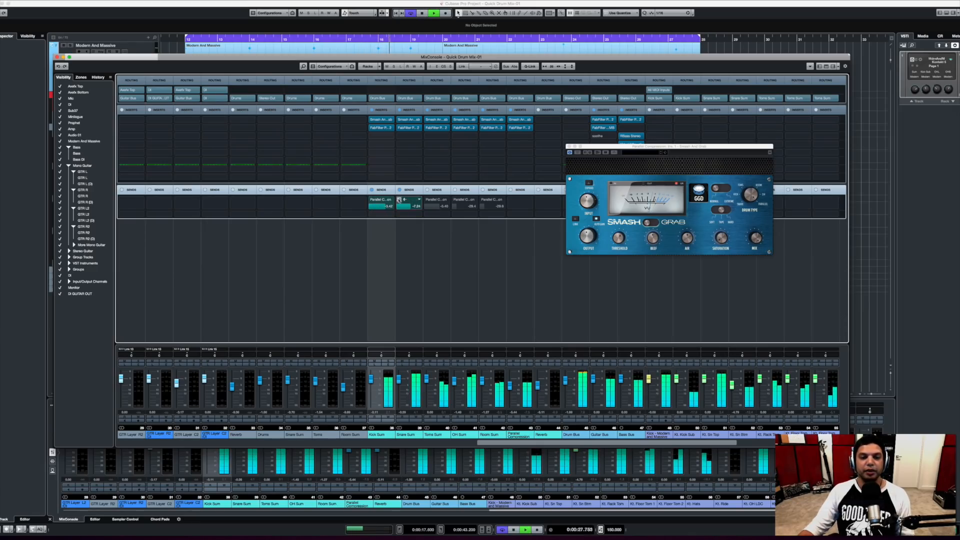
{"action": "left_click", "coordinate": [399, 200]}
Set the Kick Sum's send level to Parallel Compression to about -4.37 dB while listening to the drums.
{"action": "left_click", "coordinate": [382, 207]}
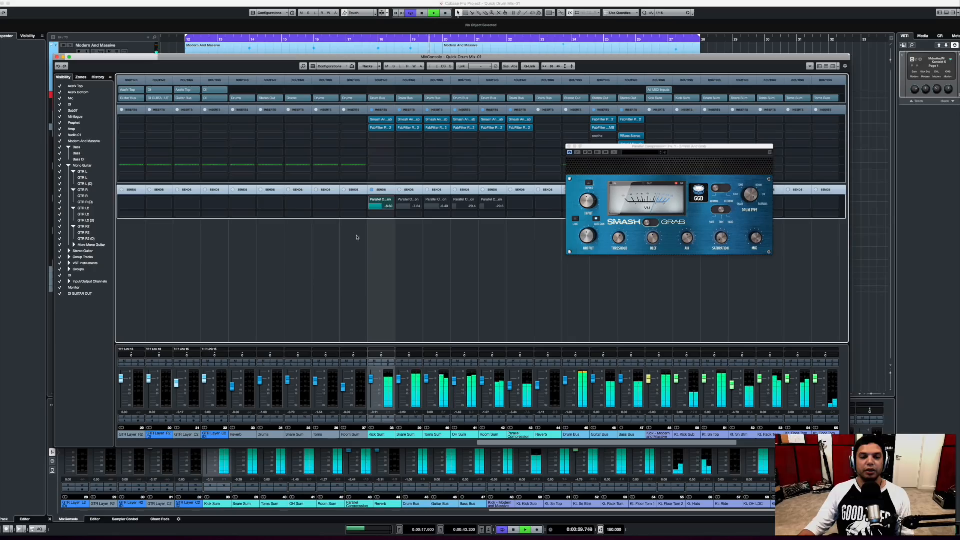
{"action": "key", "text": "space"}
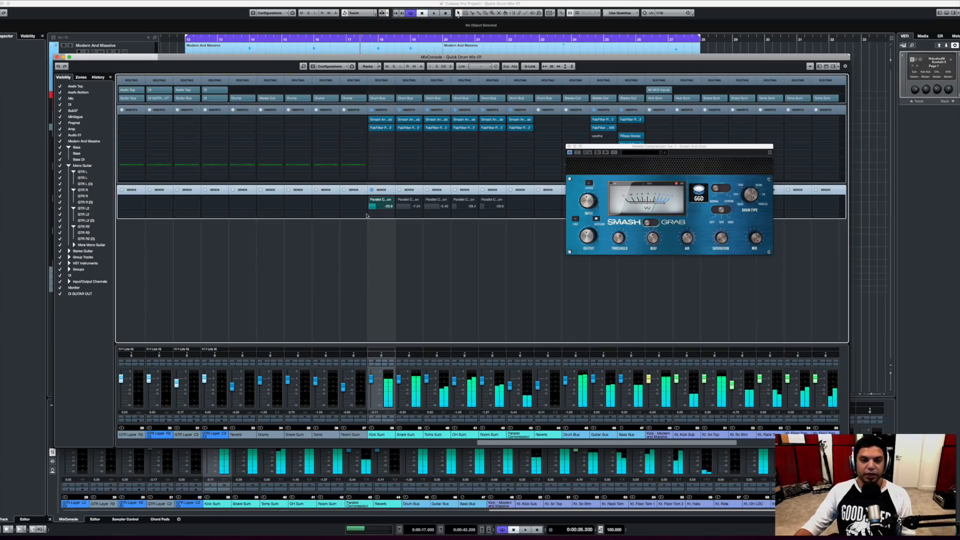
{"action": "key", "text": "space"}
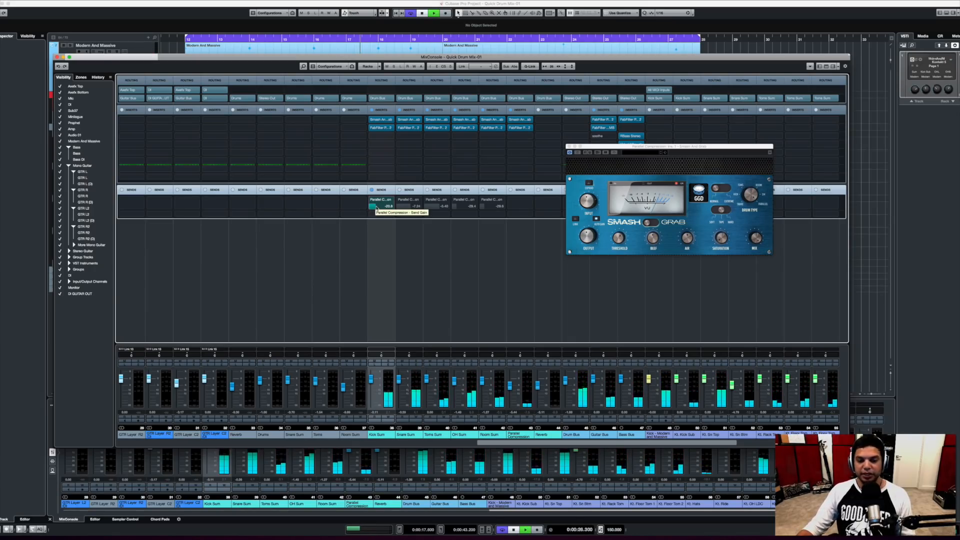
{"action": "left_click", "coordinate": [373, 207]}
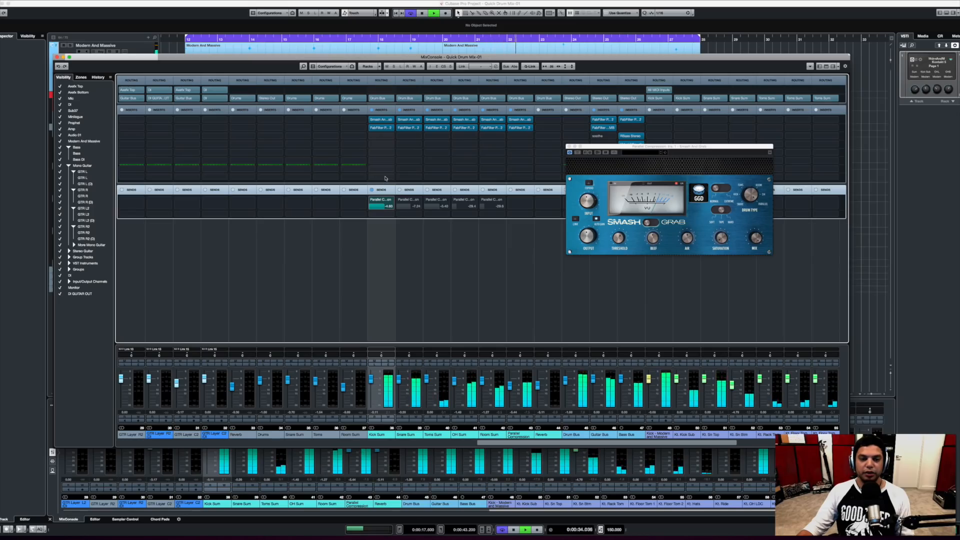
{"action": "key", "text": "space"}
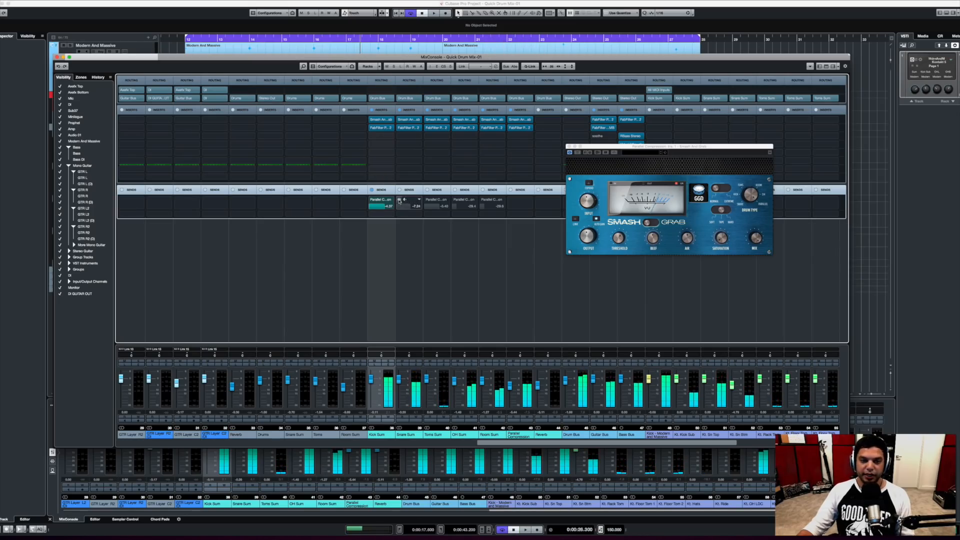
Activate the Snare Sum and Toms Sum sends to Parallel Compression and adjust both send levels during playback.
{"action": "left_click", "coordinate": [399, 200]}
{"action": "key", "text": "space"}
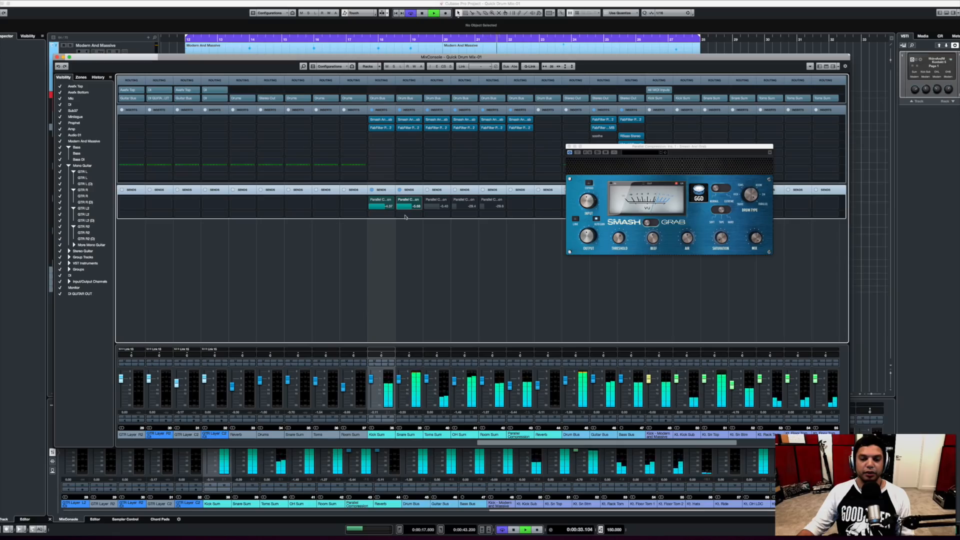
{"action": "key", "text": "space"}
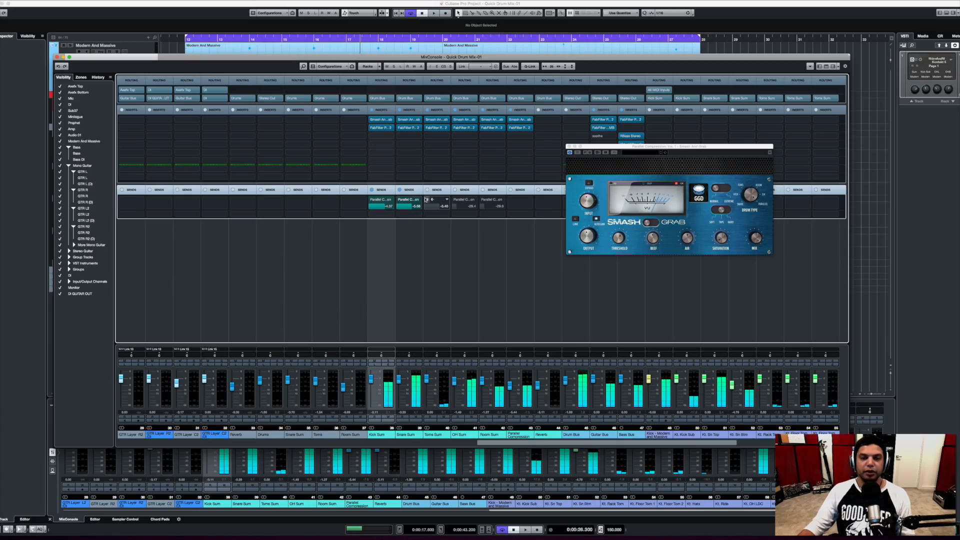
{"action": "left_click", "coordinate": [427, 200]}
{"action": "key", "text": "space"}
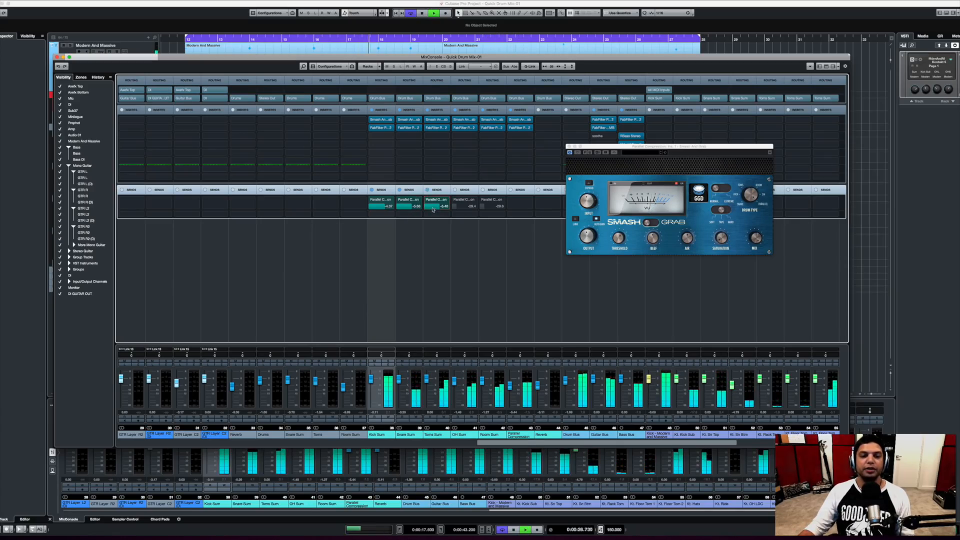
{"action": "left_click_drag", "start_coordinate": [431, 212], "coordinate": [430, 212]}
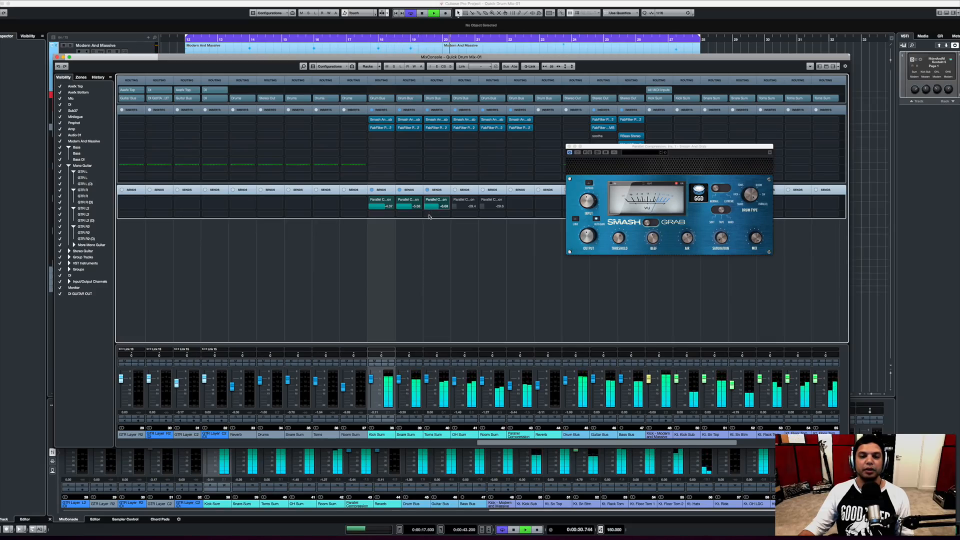
Activate the OH Sum's send to Parallel Compression and fine-tune its low send level by ear.
{"action": "left_click", "coordinate": [463, 201]}
{"action": "key", "text": "space"}
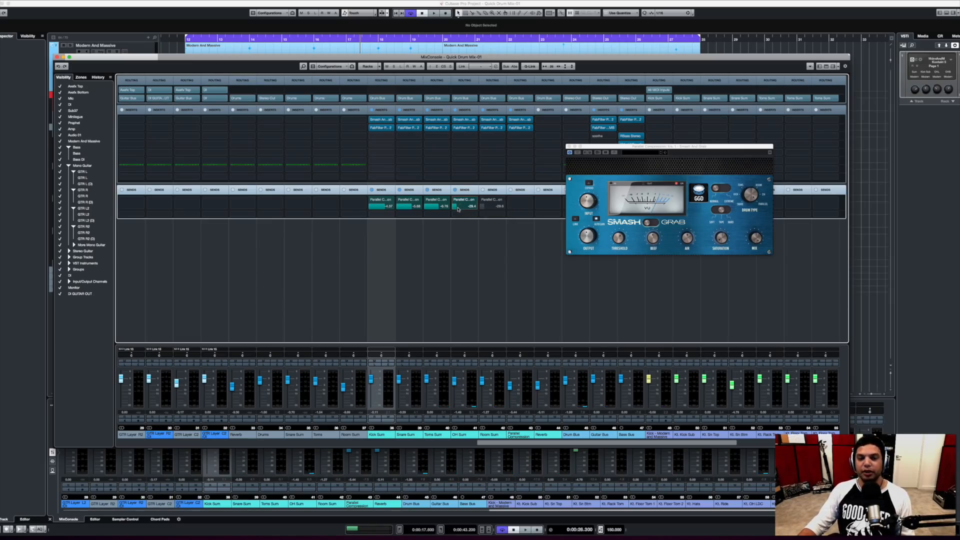
{"action": "key", "text": "space"}
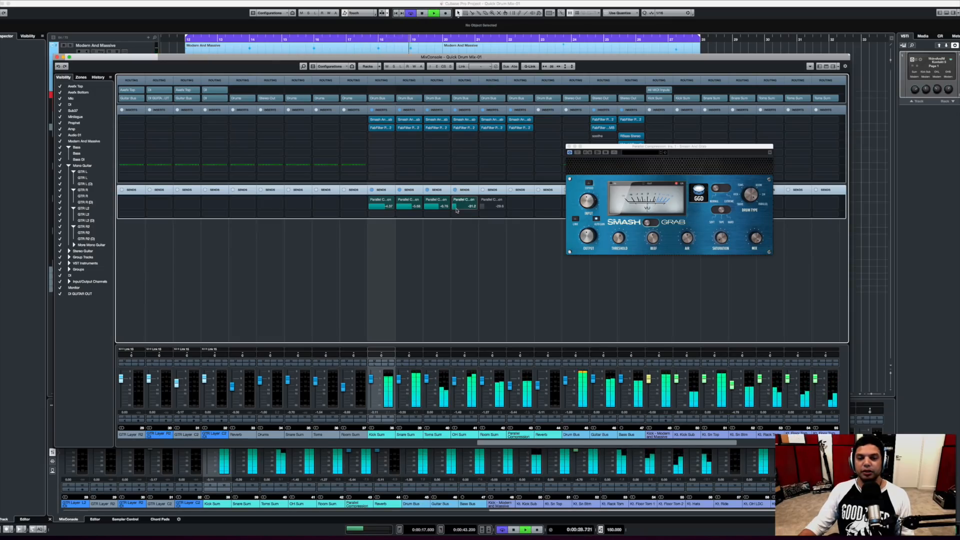
{"action": "key", "text": "space"}
Activate the Room Sum's send to Parallel Compression and raise its level to about -11.7 dB during playback.
{"action": "left_click", "coordinate": [483, 200]}
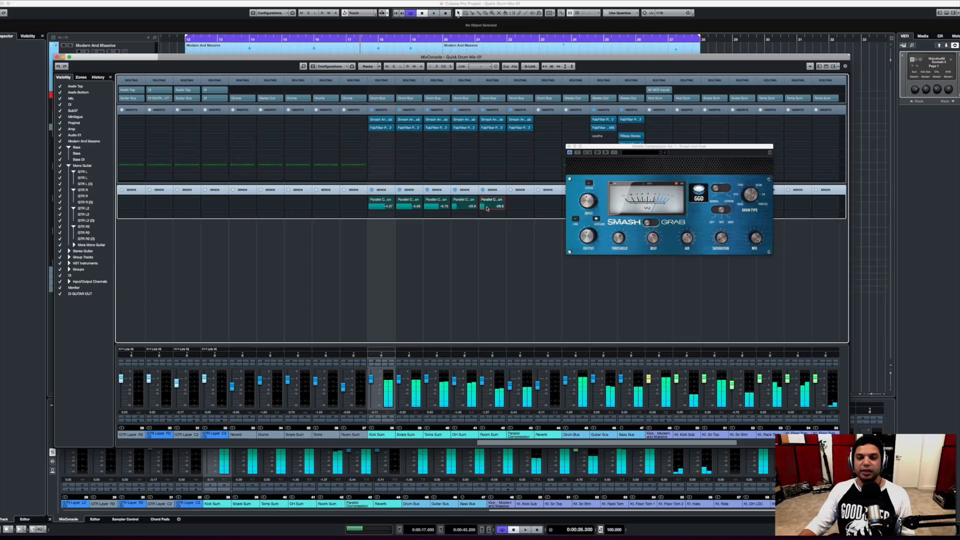
{"action": "key", "text": "space"}
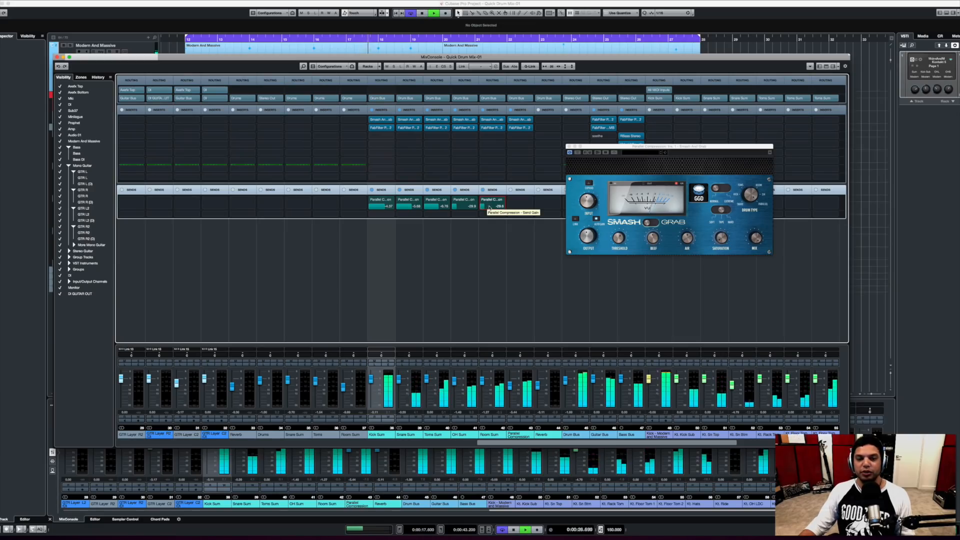
{"action": "left_click", "coordinate": [492, 206]}
{"action": "mouse_move", "coordinate": [501, 150]}
{"action": "left_mouse_down"}
{"action": "mouse_move", "coordinate": [502, 142]}
{"action": "mouse_move", "coordinate": [491, 166]}
{"action": "left_mouse_up"}
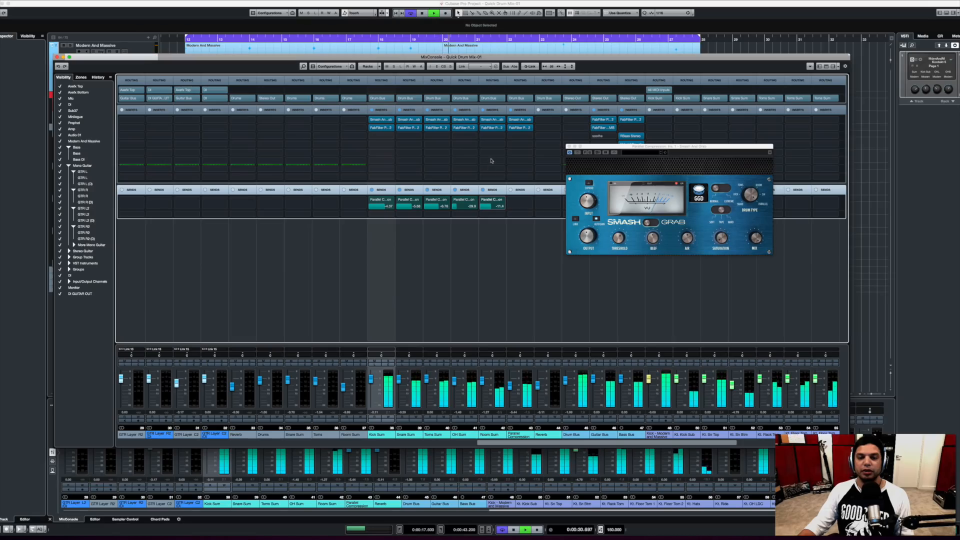
{"action": "key", "text": "space"}
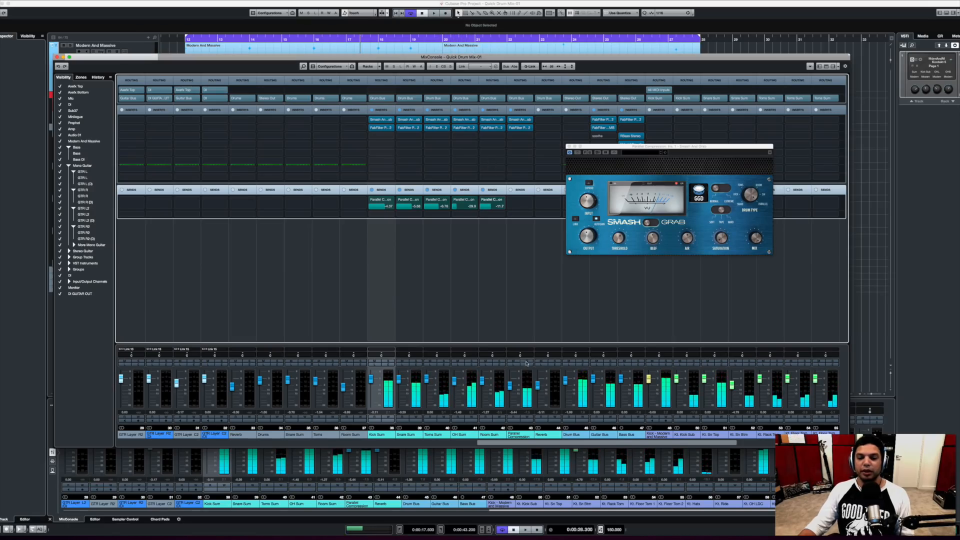
Rebalance the Parallel Compression fader from silence to a lower level, auditioning it in solo and without solo.
{"action": "left_click", "coordinate": [529, 362]}
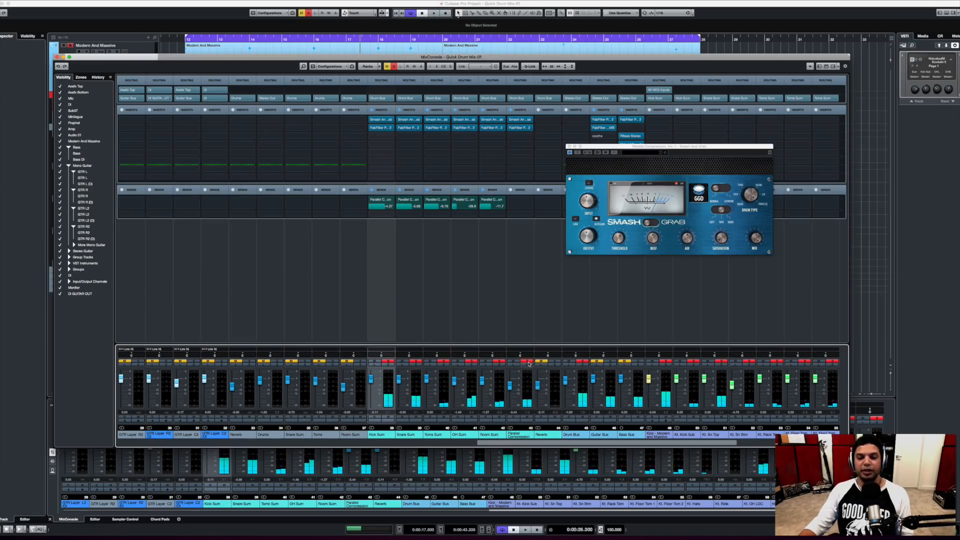
{"action": "key", "text": "space"}
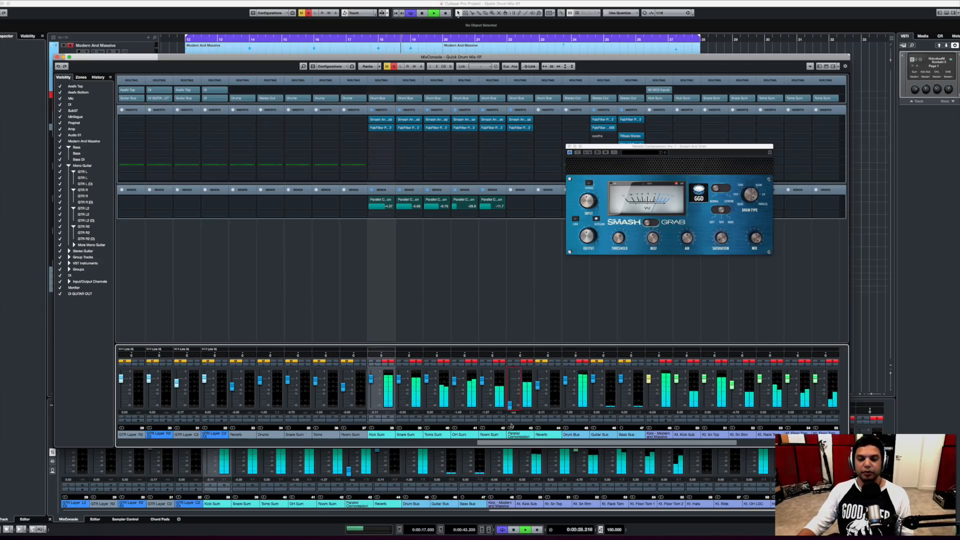
{"action": "mouse_move", "coordinate": [510, 404]}
{"action": "left_mouse_down"}
{"action": "mouse_move", "coordinate": [508, 347]}
{"action": "mouse_move", "coordinate": [510, 409]}
{"action": "mouse_move", "coordinate": [511, 392]}
{"action": "left_mouse_up"}
{"action": "key", "text": "space"}
{"action": "left_click", "coordinate": [526, 362]}
{"action": "key", "text": "space"}
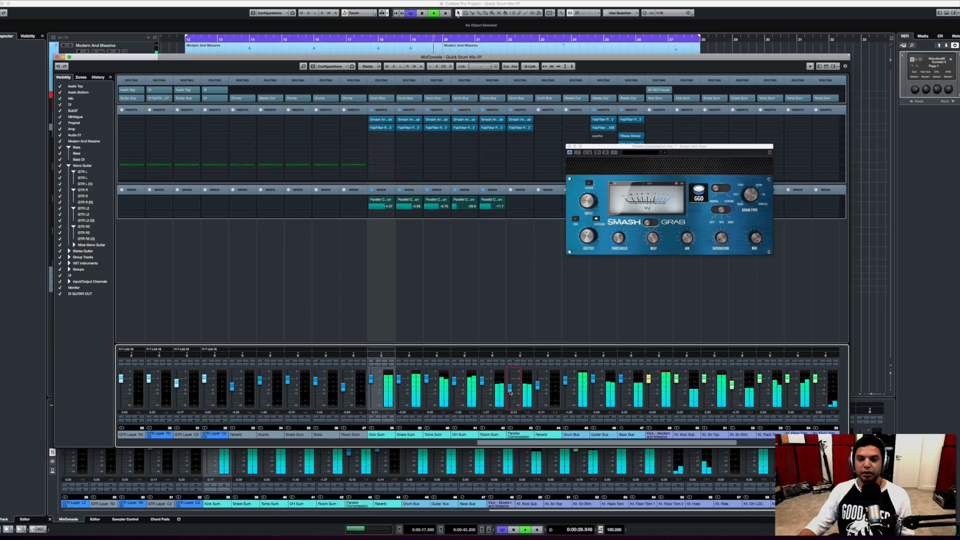
{"action": "key", "text": "space"}
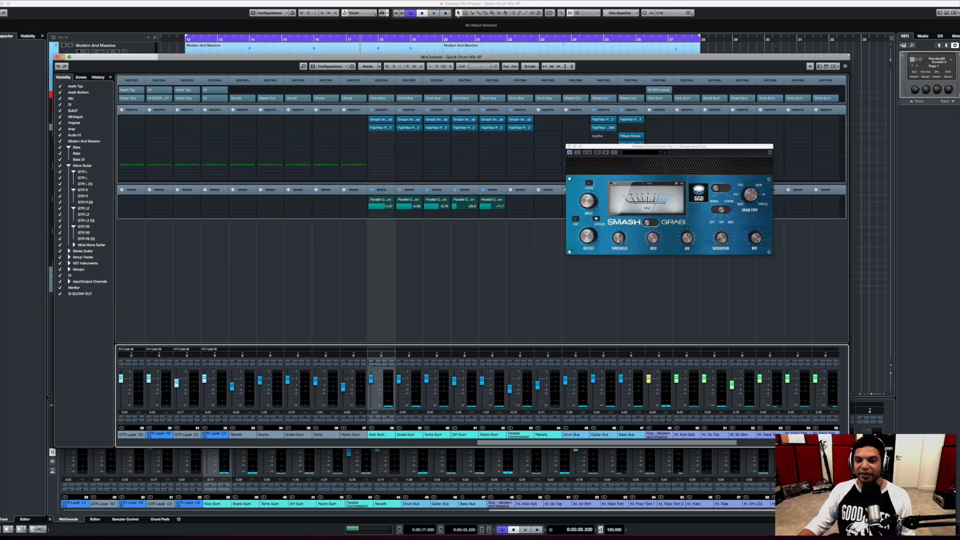
Compare Grab and Smash modes in the Parallel Compression channel's Smash And Grab, adjusting the Threshold in Smash mode.
{"action": "left_click", "coordinate": [620, 239]}
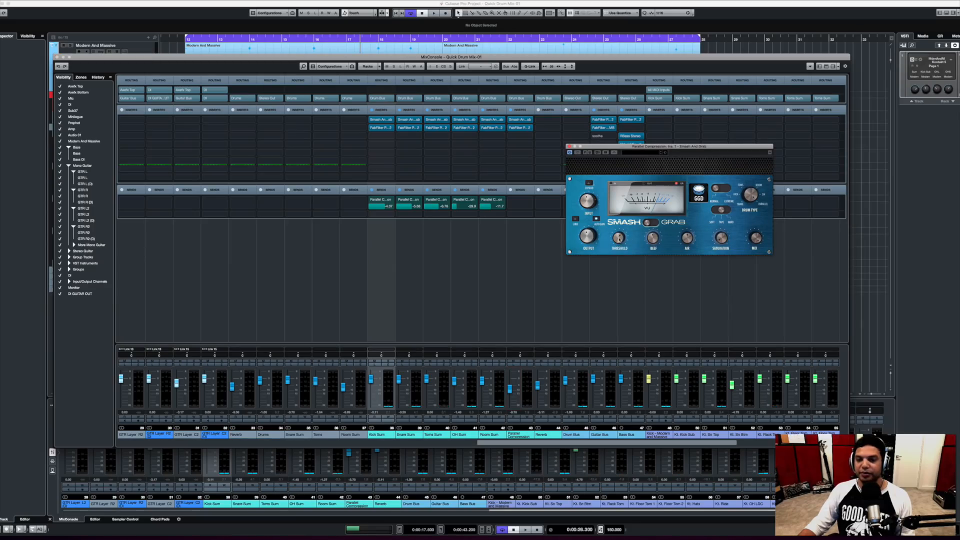
{"action": "left_click", "coordinate": [655, 223]}
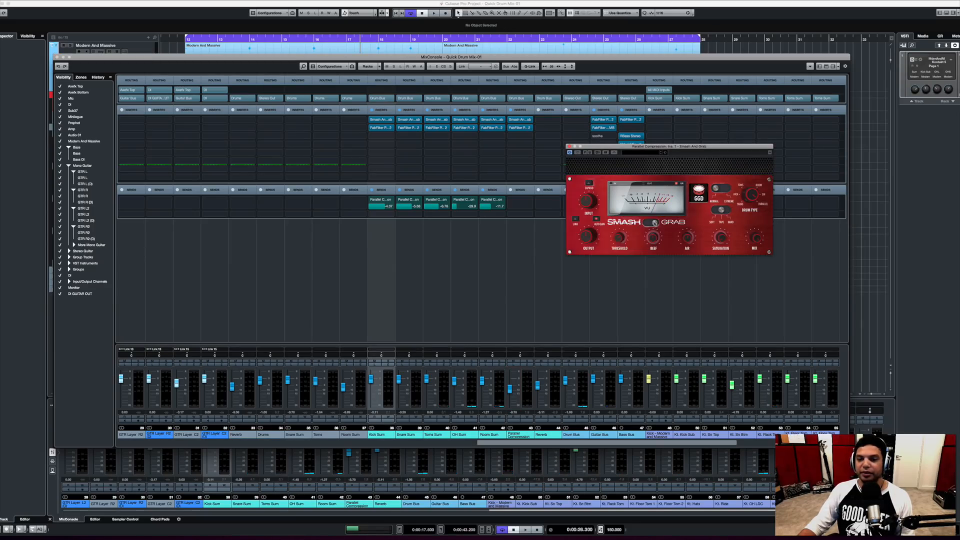
{"action": "key", "text": "space"}
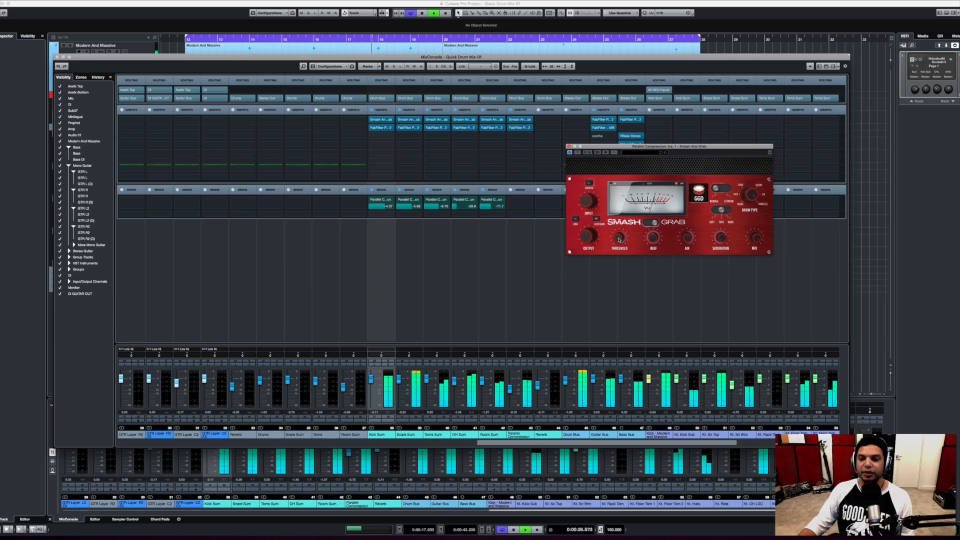
{"action": "mouse_move", "coordinate": [619, 239]}
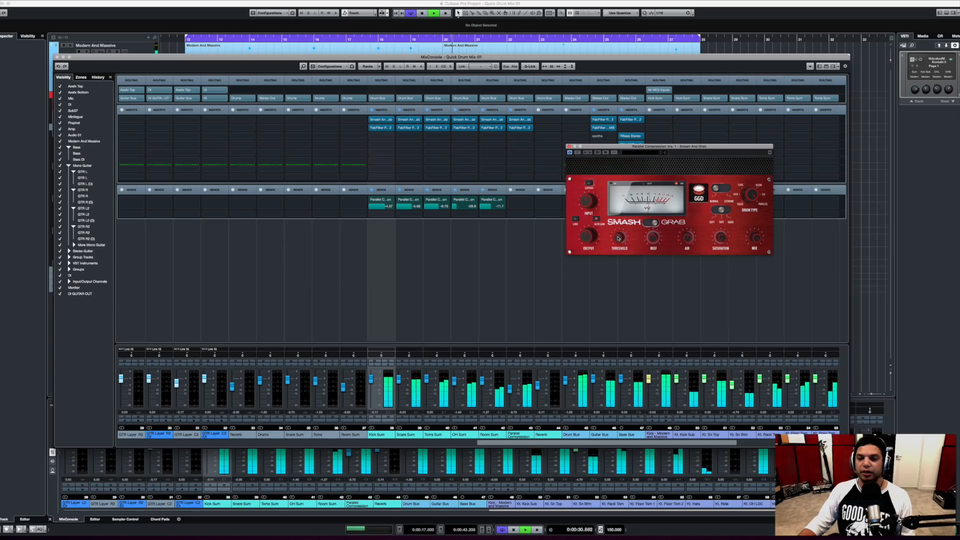
{"action": "left_click", "coordinate": [650, 223]}
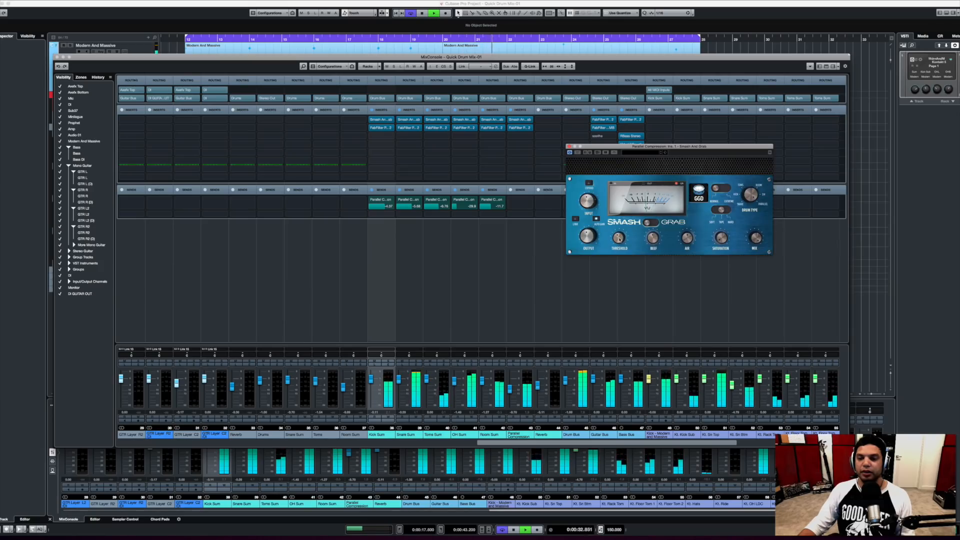
{"action": "left_click_drag", "start_coordinate": [620, 239], "coordinate": [618, 244]}
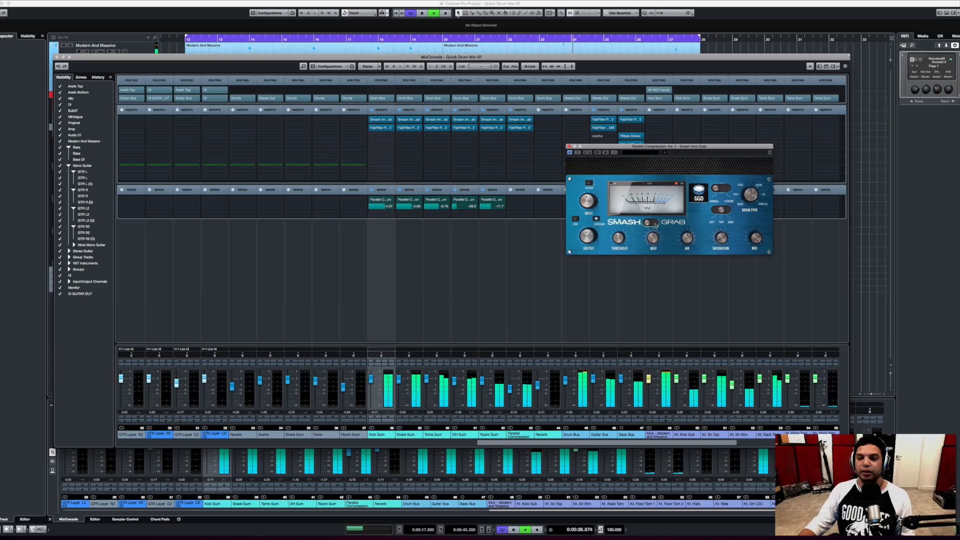
{"action": "key", "text": "space"}
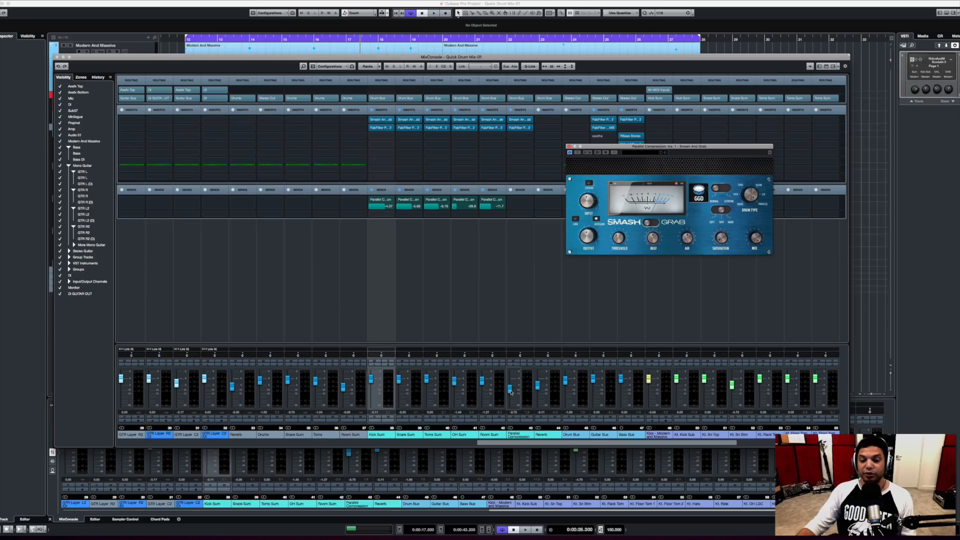
Raise the Parallel Compression fader, switch its Smash And Grab to Grab mode and fine-tune the fader during playback.
{"action": "left_click_drag", "start_coordinate": [511, 392], "coordinate": [510, 384]}
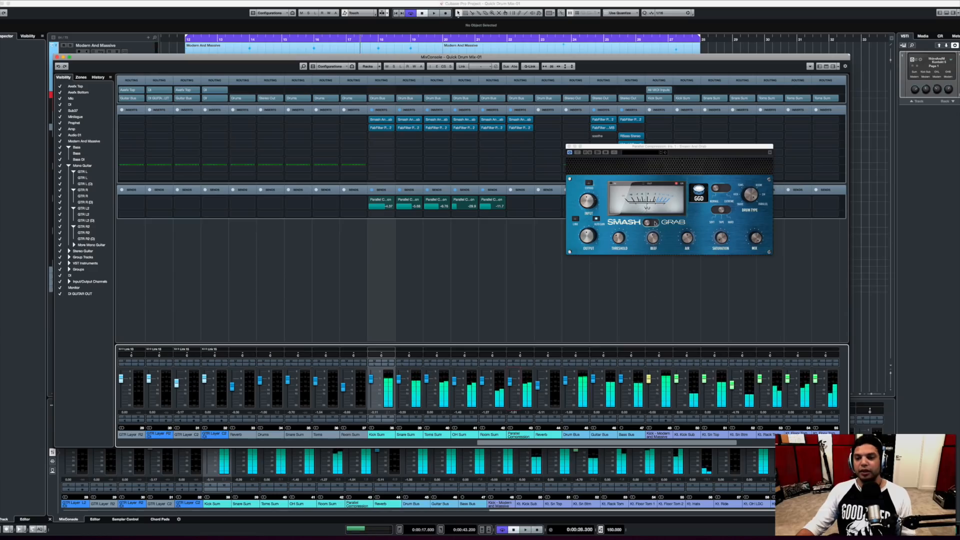
{"action": "key", "text": "space"}
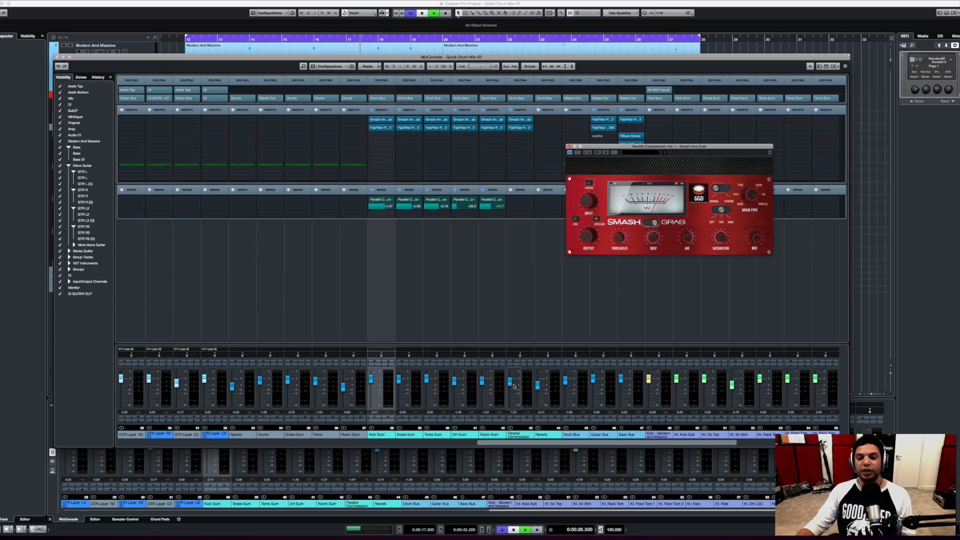
{"action": "key", "text": "space"}
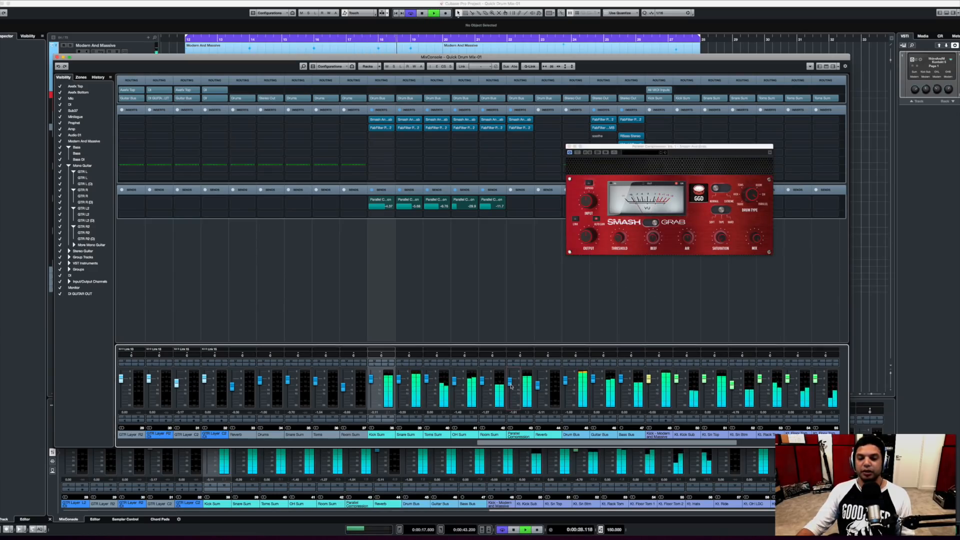
{"action": "left_click_drag", "start_coordinate": [512, 386], "coordinate": [512, 388]}
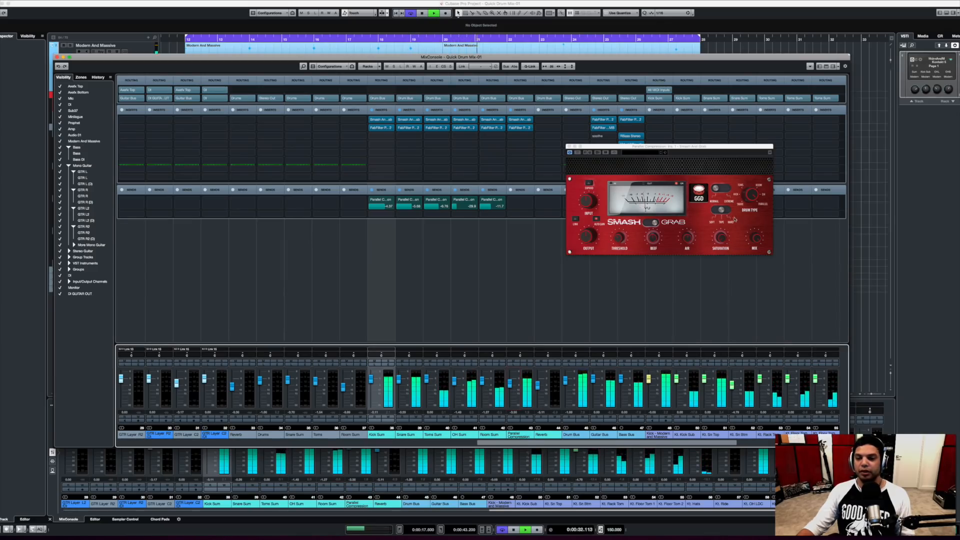
{"action": "key", "text": "space"}
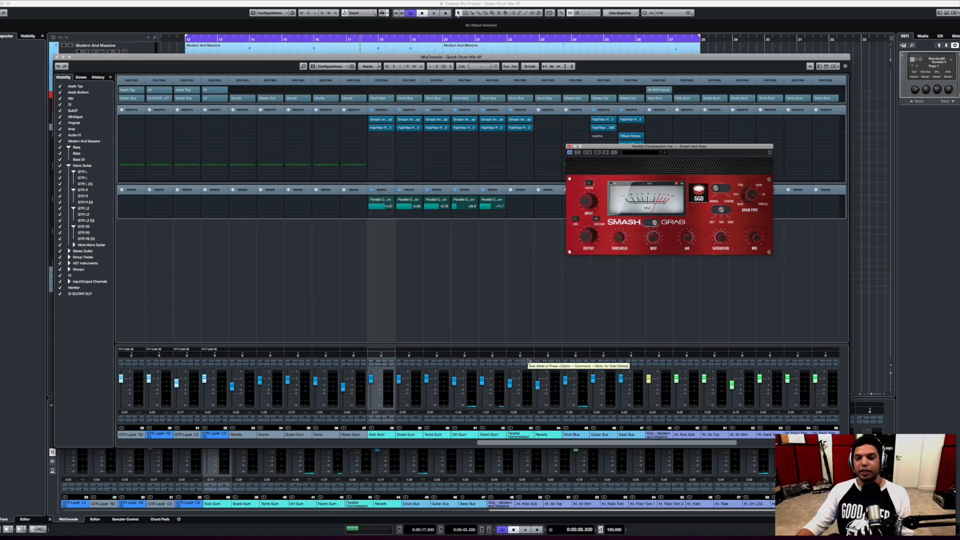
{"action": "key", "text": "space"}
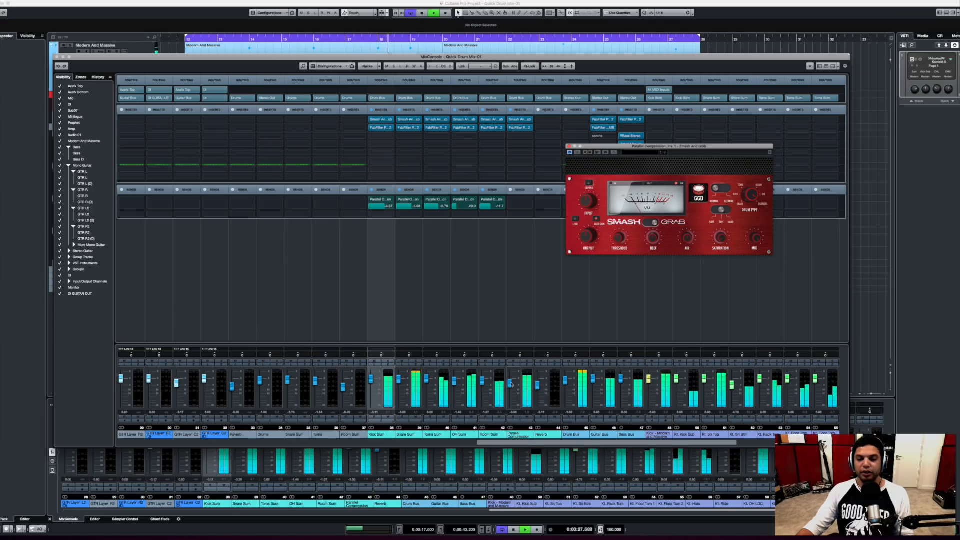
Lower the Parallel Compression fader slightly during playback, check its Smash And Grab controls, and stop playback and close the plugin.
{"action": "left_click_drag", "start_coordinate": [512, 385], "coordinate": [512, 387]}
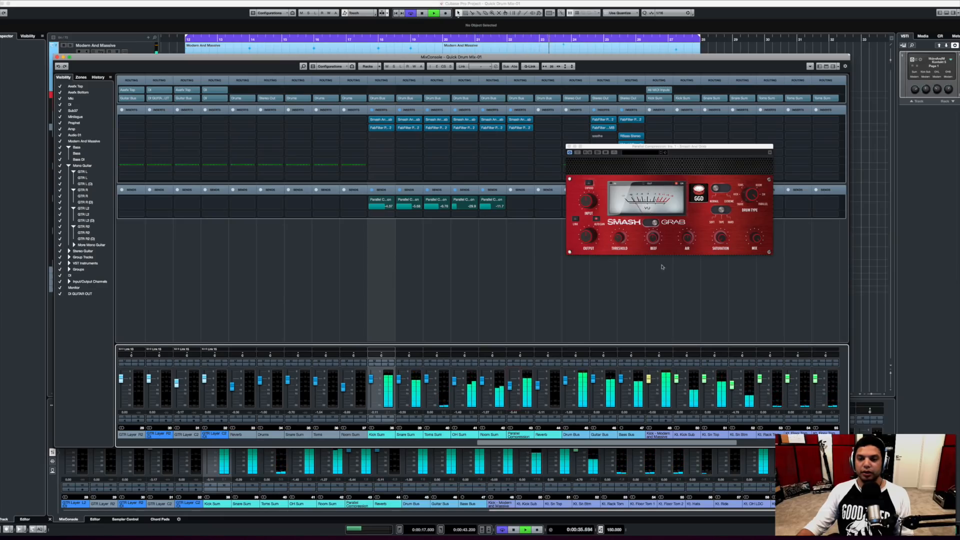
{"action": "left_click", "coordinate": [625, 240]}
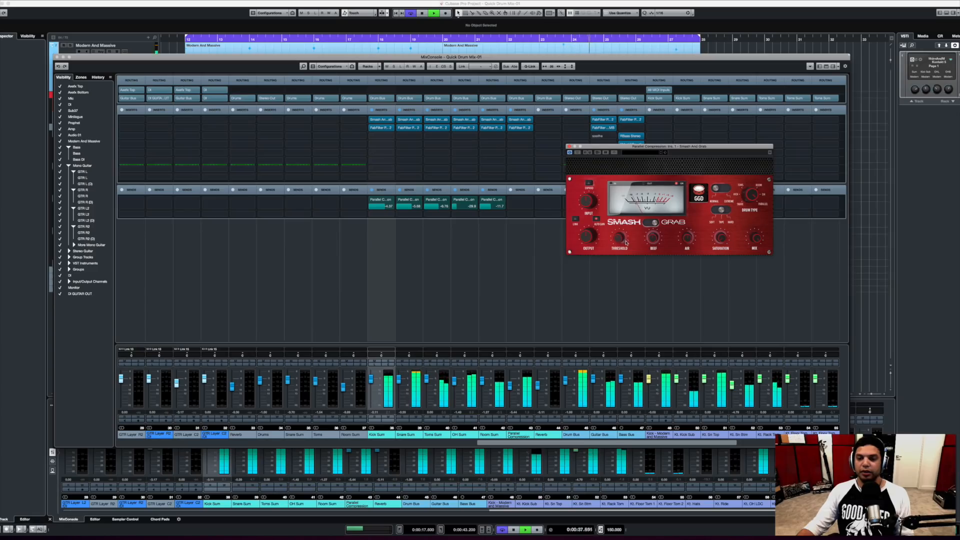
{"action": "mouse_move", "coordinate": [689, 239]}
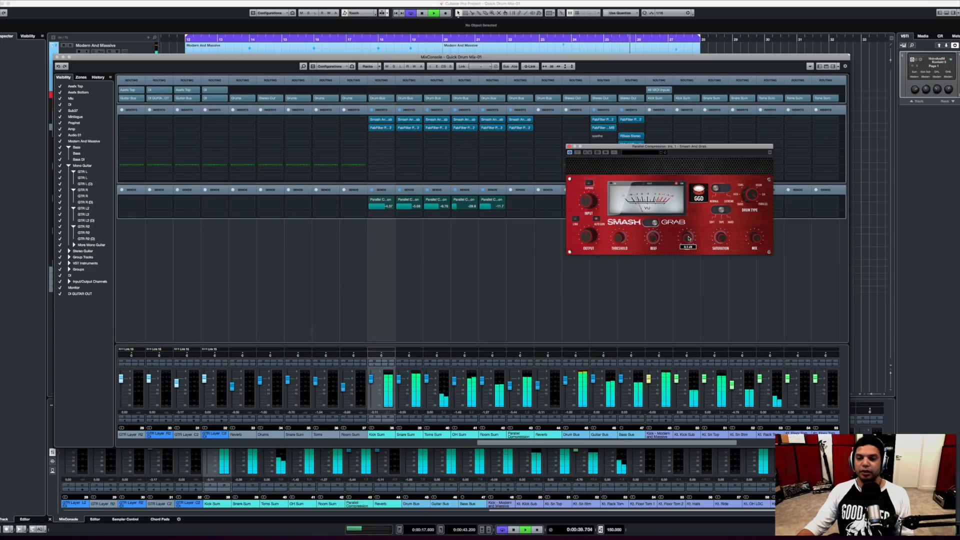
{"action": "key", "text": "space"}
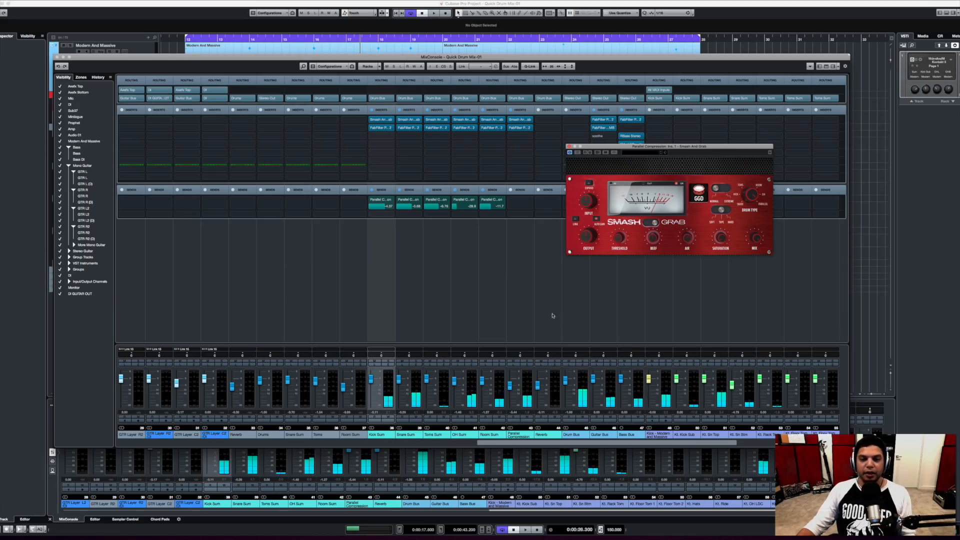
{"action": "left_click", "coordinate": [569, 147]}
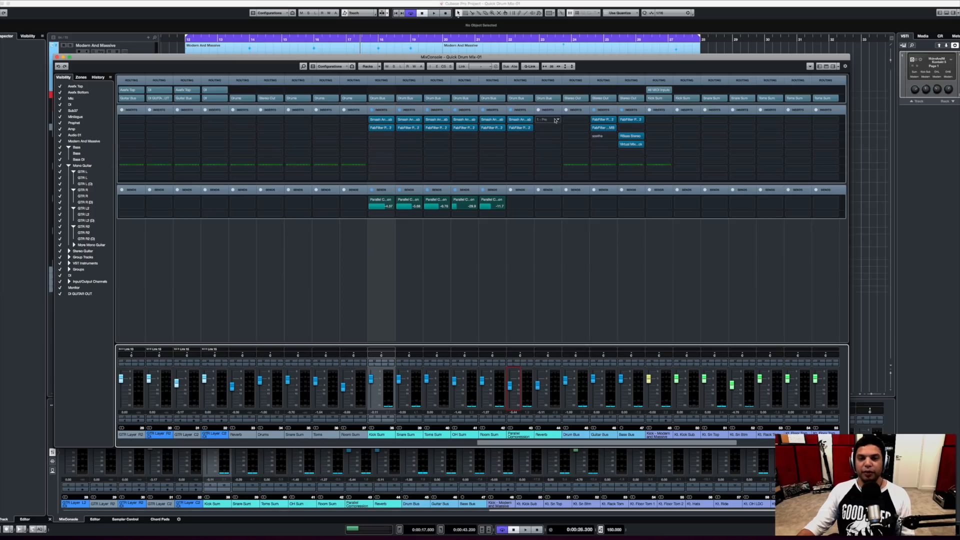
Insert QL Spaces on the Reverb channel and load the Small Drum Room 1 ST FR 1.3s preset from the LA Small Drum Rooms.
{"action": "left_click", "coordinate": [555, 120]}
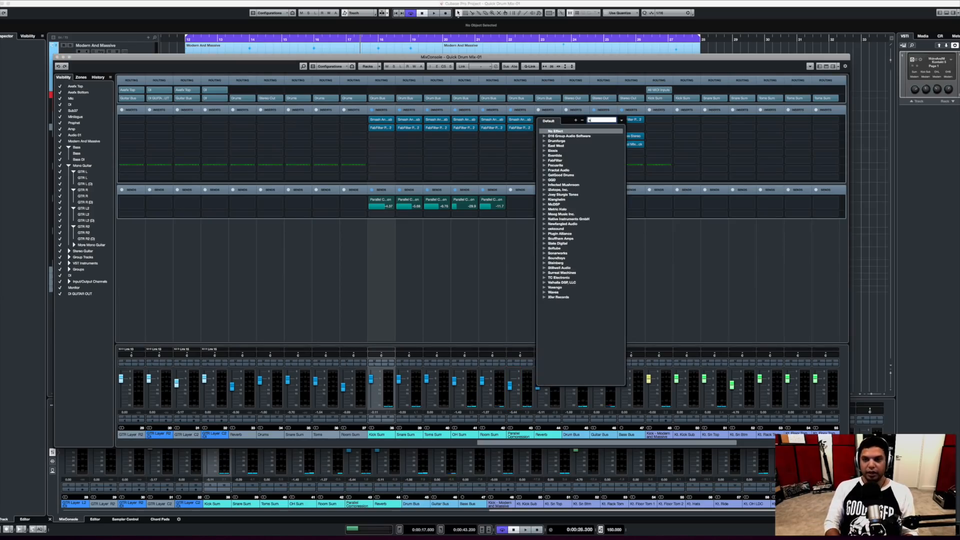
{"action": "key", "text": "Return"}
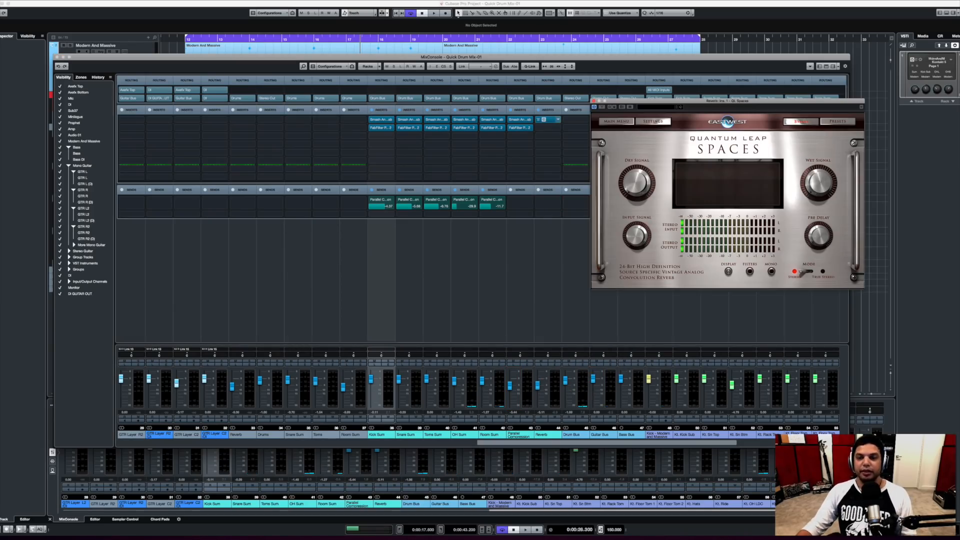
{"action": "left_click", "coordinate": [843, 122]}
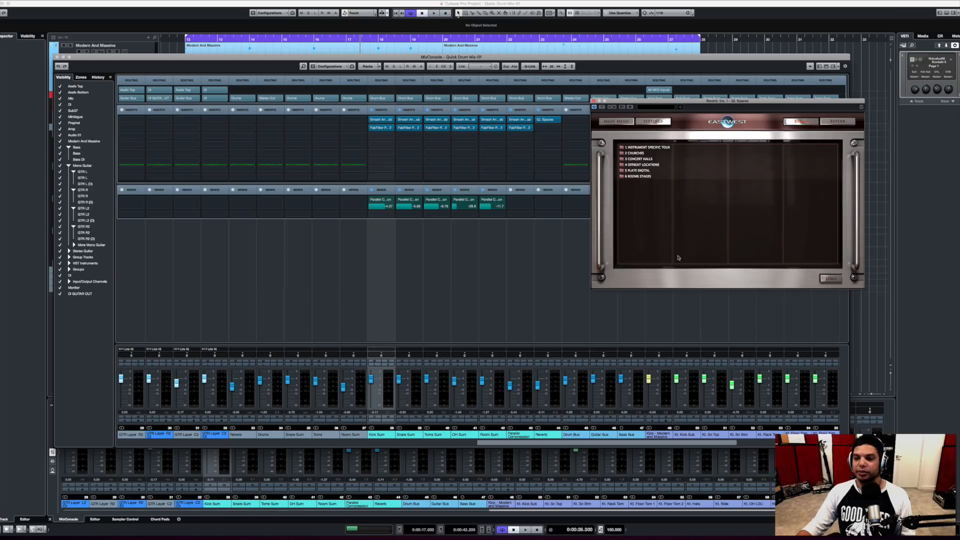
{"action": "left_click", "coordinate": [632, 177]}
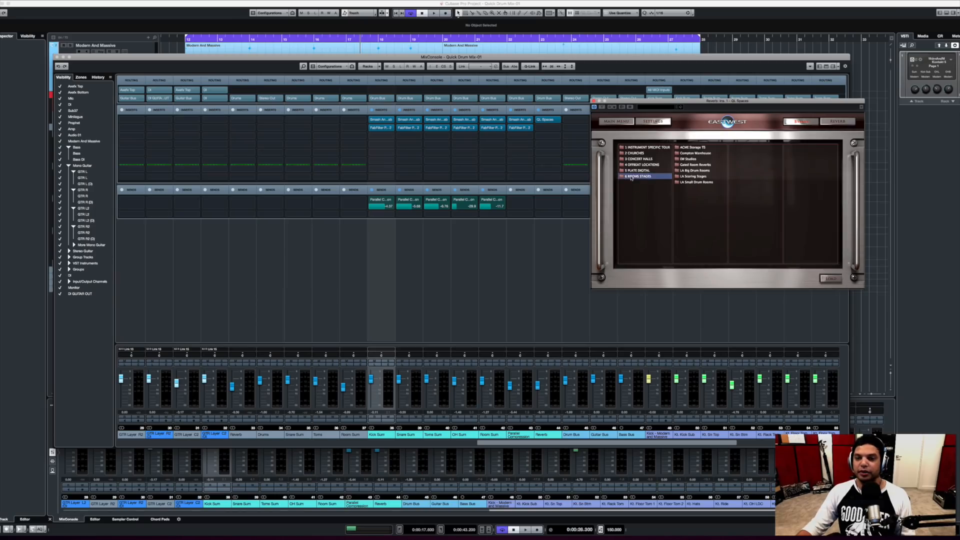
{"action": "left_click", "coordinate": [692, 182]}
{"action": "left_click", "coordinate": [739, 148]}
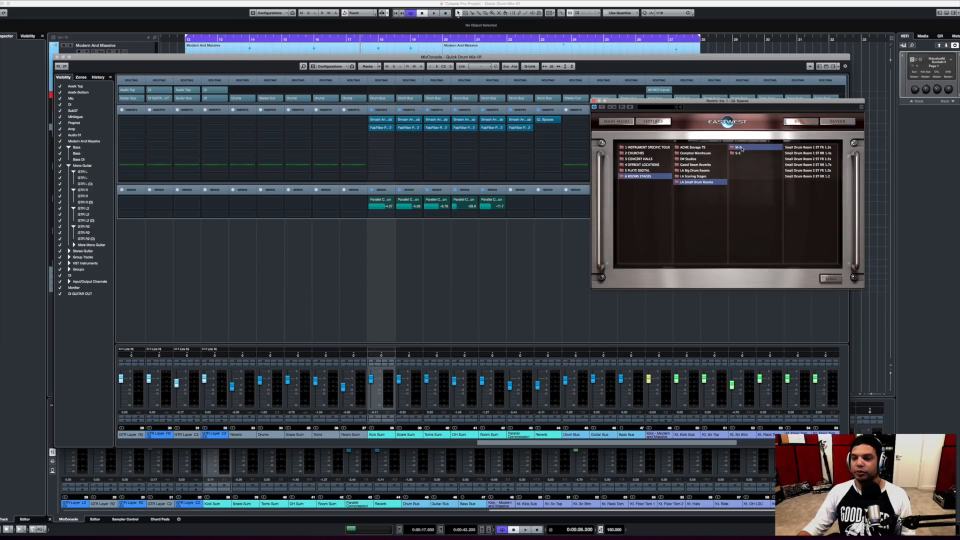
{"action": "double_click", "coordinate": [820, 148]}
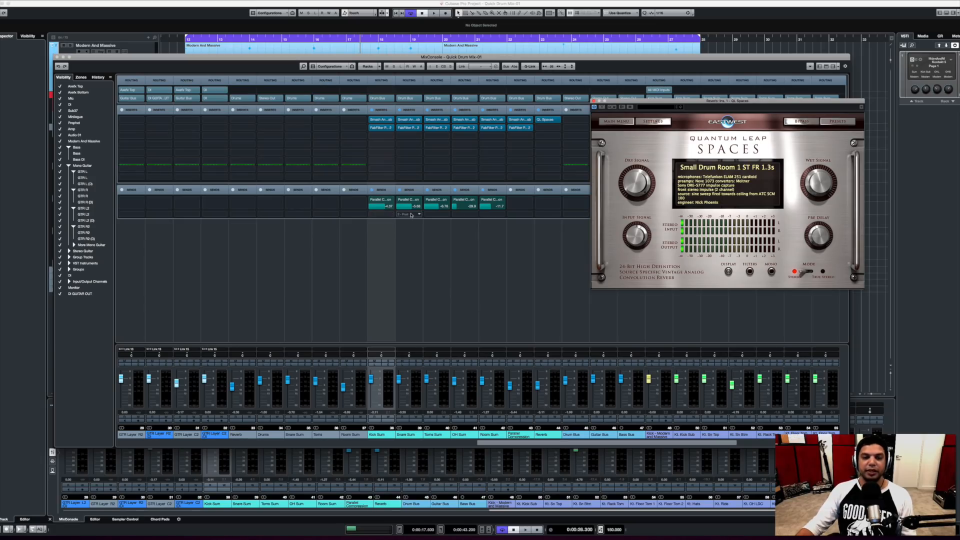
Activate a send from the Snare Sum to the Reverb group and solo the Reverb channel during playback.
{"action": "left_click", "coordinate": [410, 215]}
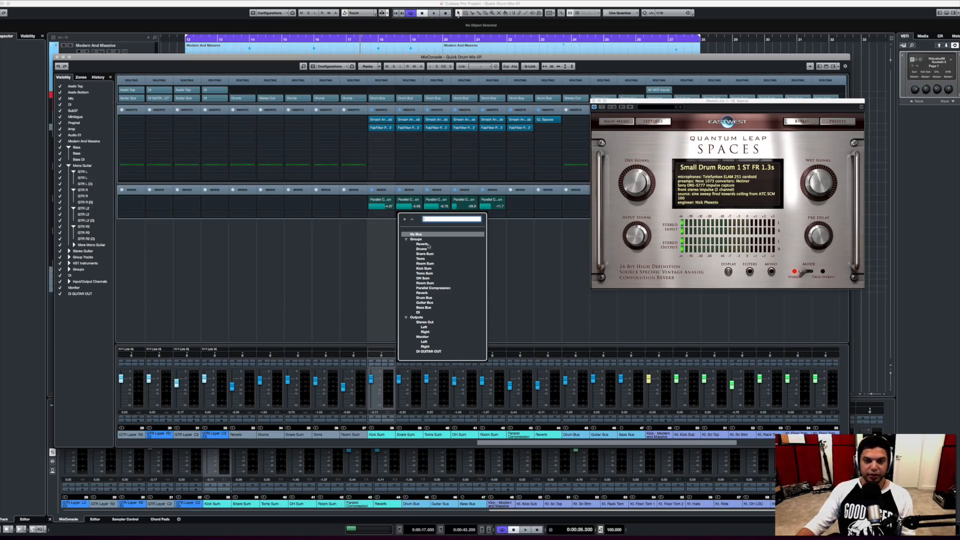
{"action": "left_click", "coordinate": [425, 293]}
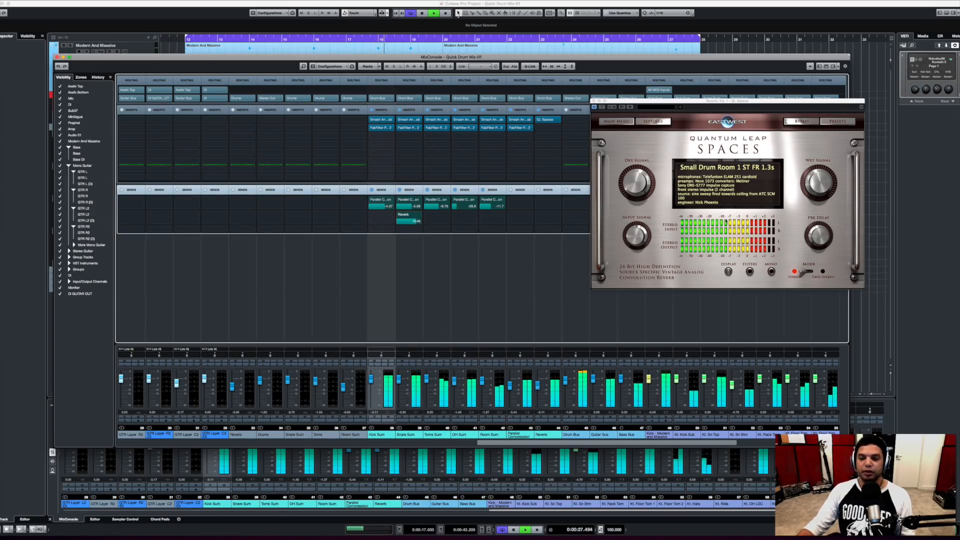
{"action": "left_click", "coordinate": [554, 361]}
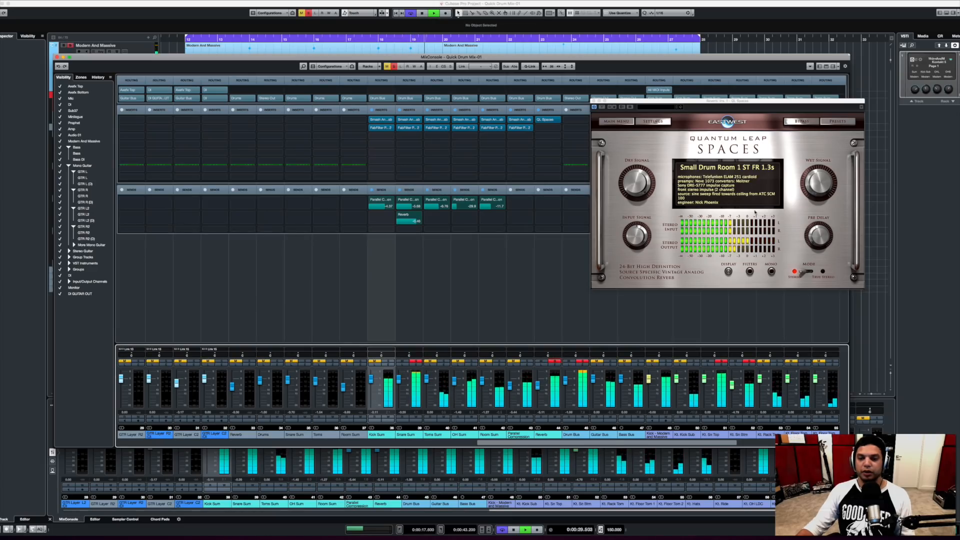
Set QL Spaces to 0.0 dBFS wet and -4.0 dBFS dry, stop playback and unsolo the Reverb channel.
{"action": "left_click", "coordinate": [830, 185]}
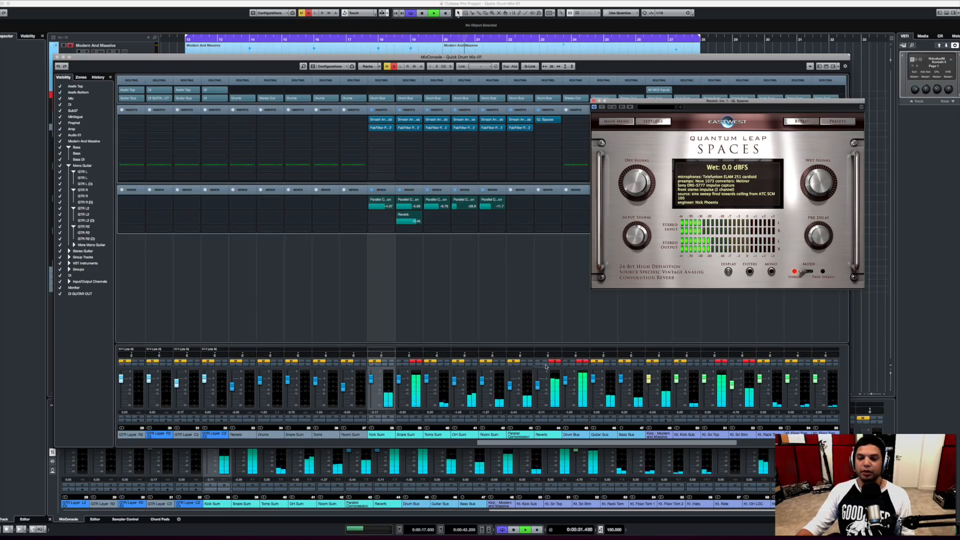
{"action": "mouse_move", "coordinate": [634, 184]}
{"action": "left_mouse_down"}
{"action": "mouse_move", "coordinate": [633, 221]}
{"action": "mouse_move", "coordinate": [632, 197]}
{"action": "left_mouse_up"}
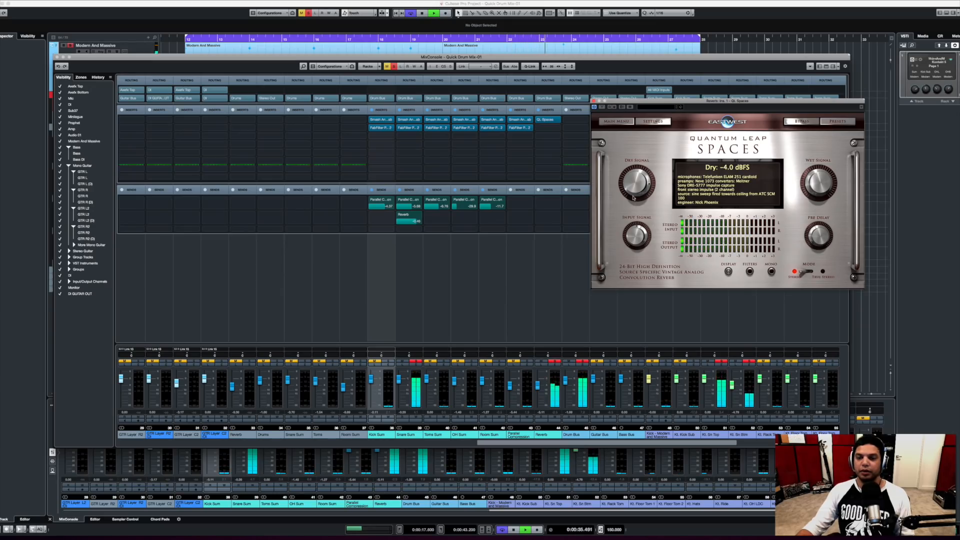
{"action": "key", "text": "space"}
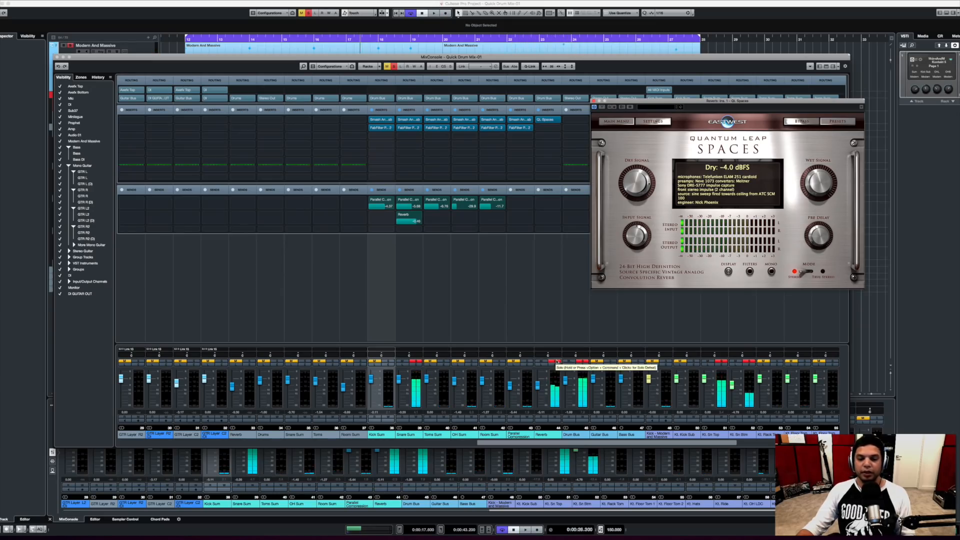
{"action": "left_click", "coordinate": [557, 362]}
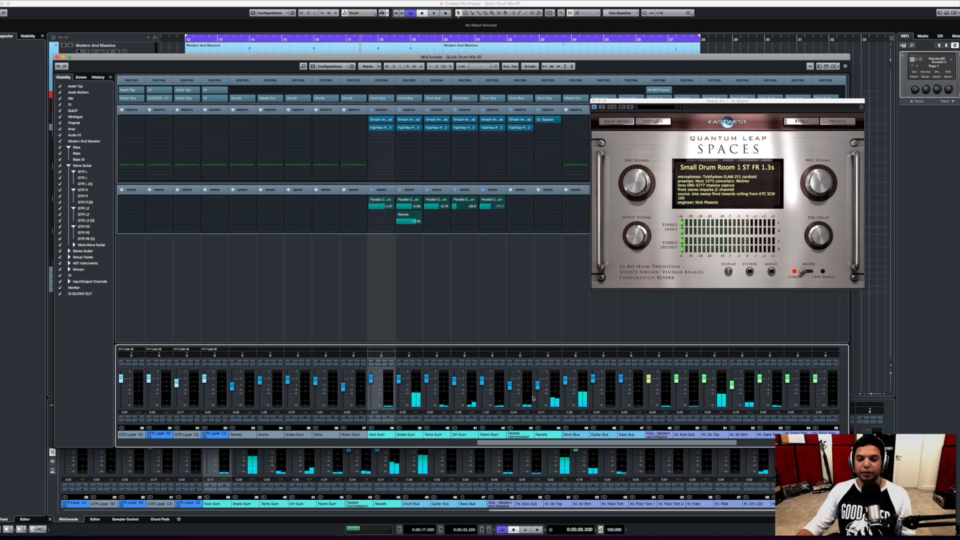
Sweep the Reverb channel's fader from silence up to 0 dB during playback and settle it at a lower level.
{"action": "key", "text": "space"}
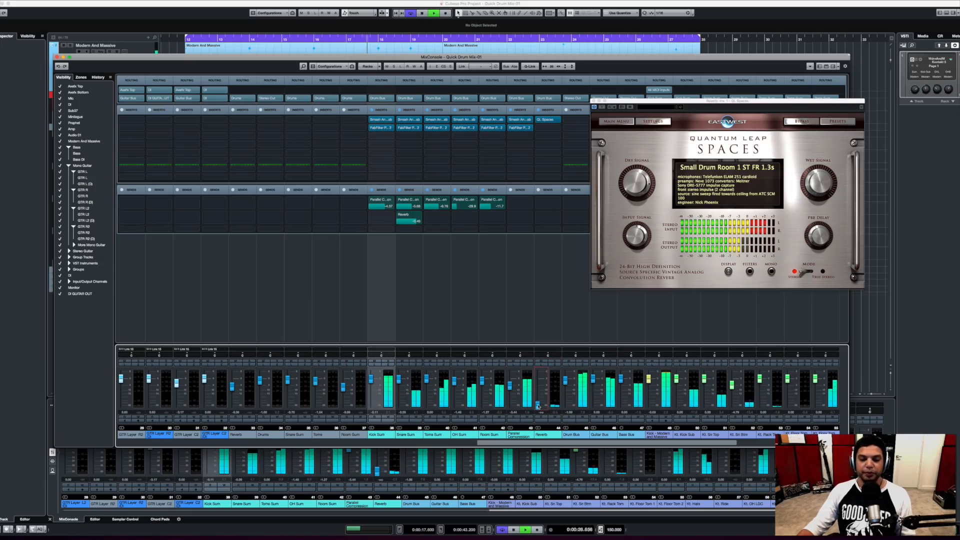
{"action": "left_click_drag", "start_coordinate": [538, 400], "coordinate": [539, 391]}
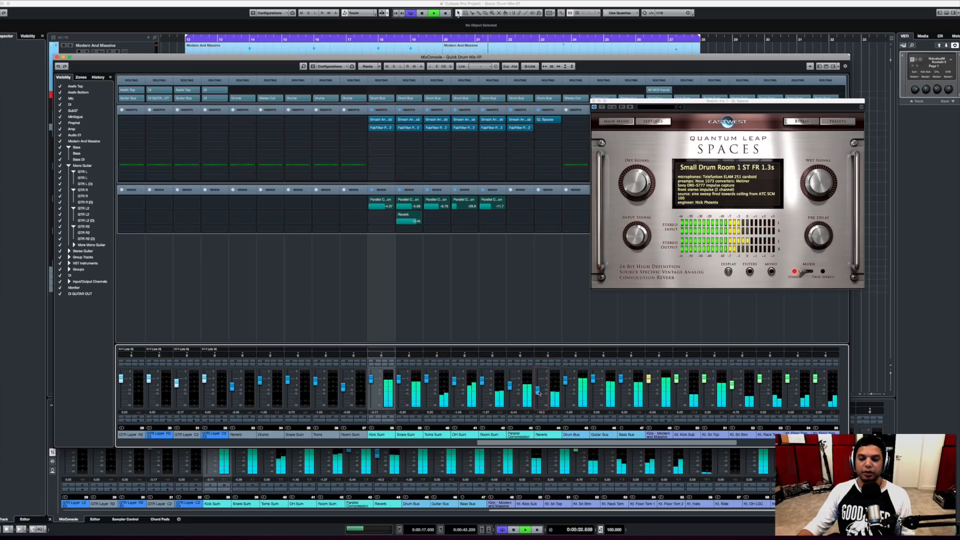
{"action": "left_click_drag", "start_coordinate": [539, 393], "coordinate": [540, 382]}
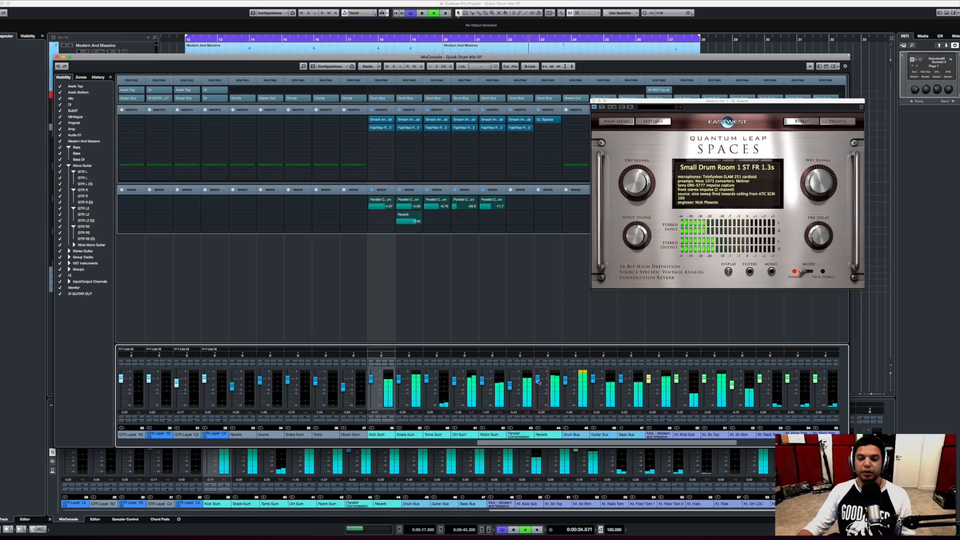
{"action": "key", "text": "space"}
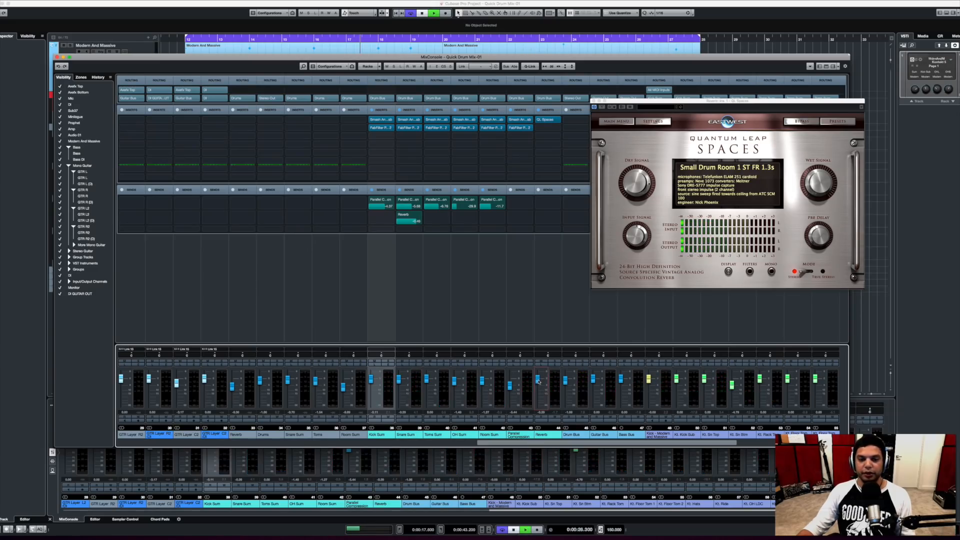
{"action": "key", "text": "space"}
{"action": "left_click_drag", "start_coordinate": [539, 382], "coordinate": [539, 397]}
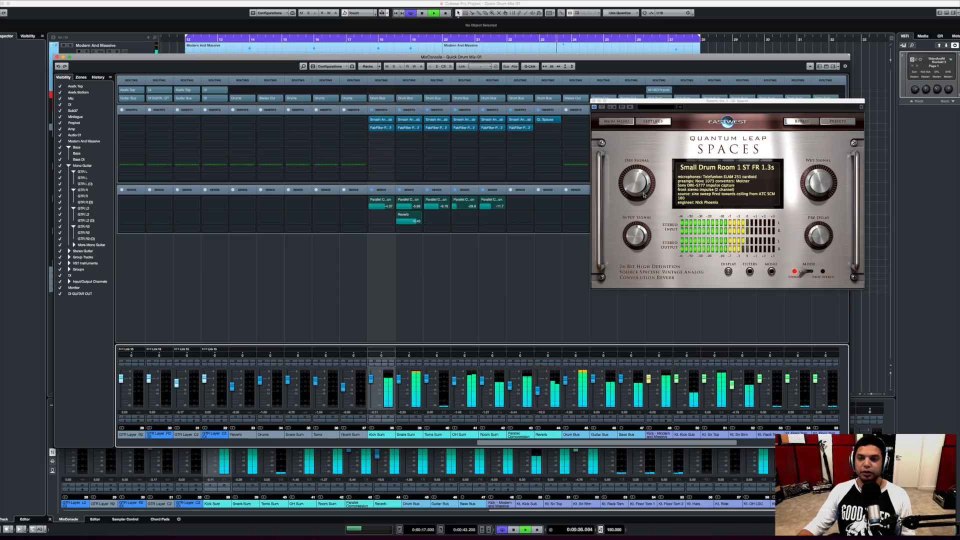
Compare the mix with QL Spaces bypassed and active during playback, and close the plugin with the reverb enabled.
{"action": "left_click", "coordinate": [602, 107]}
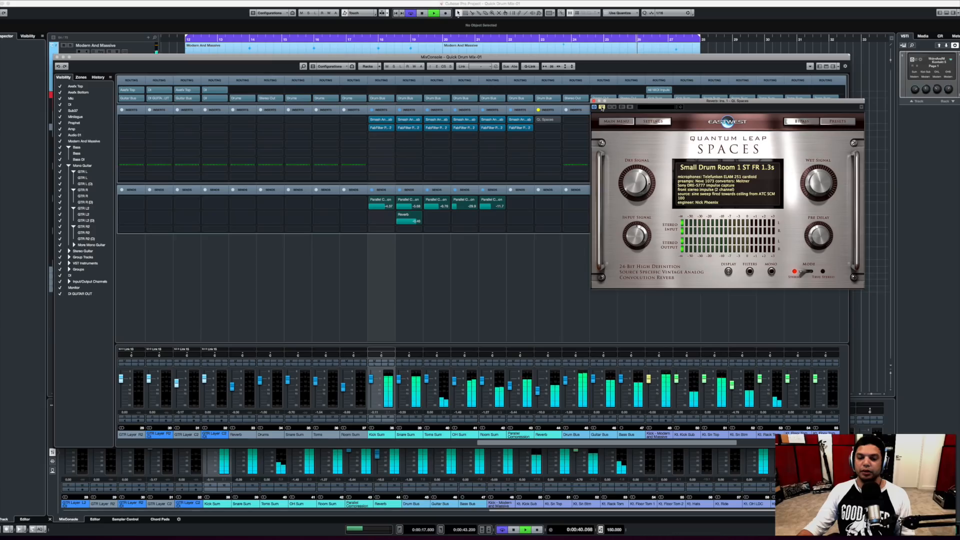
{"action": "left_click", "coordinate": [603, 107]}
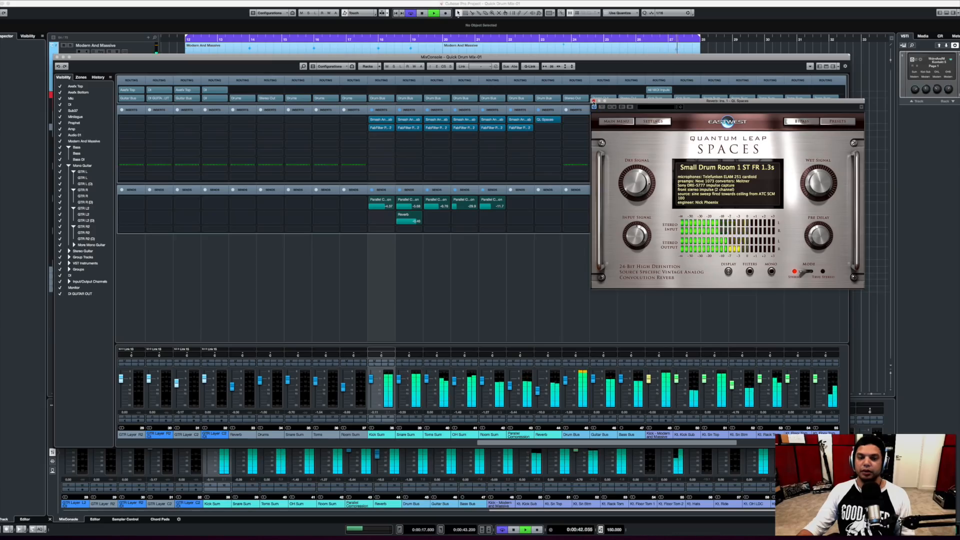
{"action": "left_click", "coordinate": [595, 101]}
Lower the Kick Sum's send to Parallel Compression and its channel fader slightly, auditioning the balance during playback.
{"action": "left_click_drag", "start_coordinate": [380, 209], "coordinate": [377, 210]}
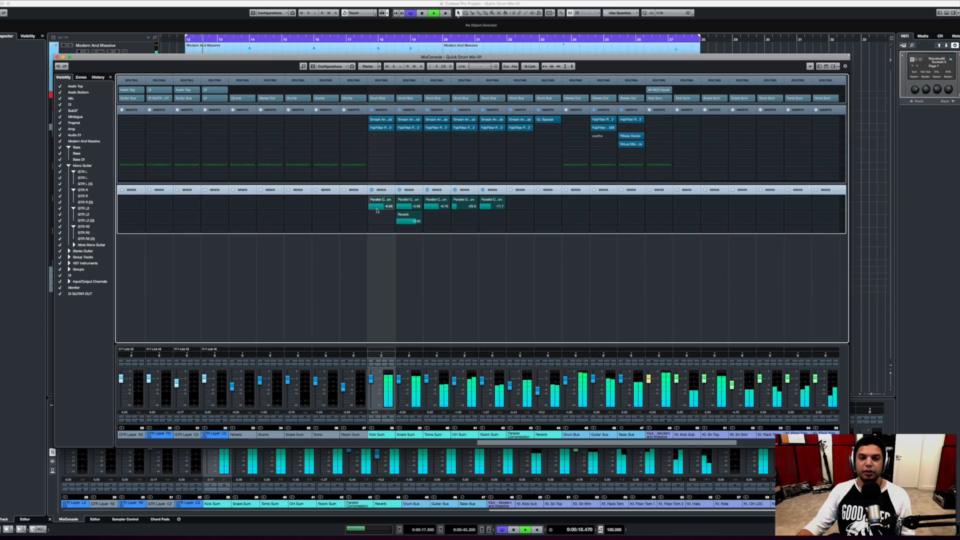
{"action": "left_click", "coordinate": [371, 380]}
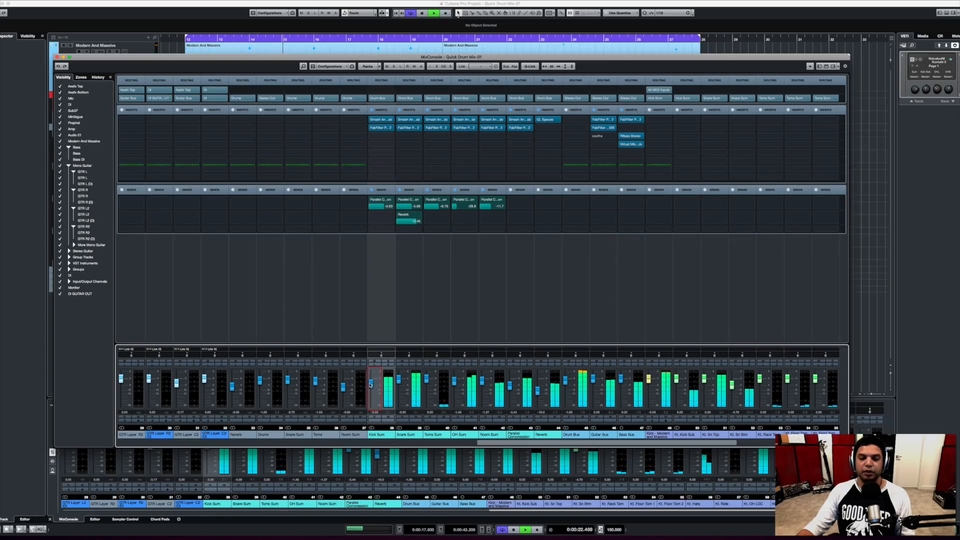
{"action": "key", "text": "space"}
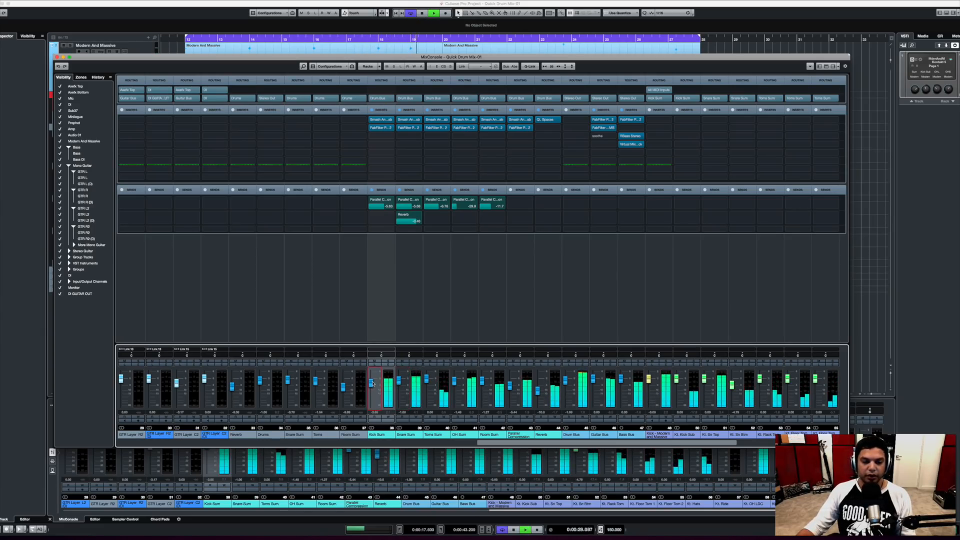
{"action": "key", "text": "space"}
{"action": "key", "text": "space"}
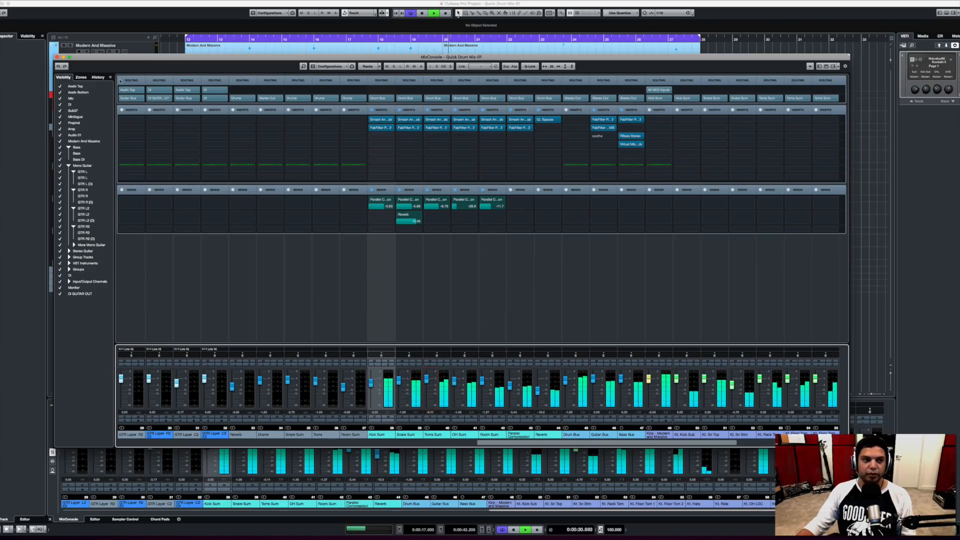
Close the MixConsole and play the project from the start of the loop at bar 12 to hear the full mix.
{"action": "key", "text": "F3"}
{"action": "key", "text": "space"}
{"action": "scroll", "coordinate": [287, 126], "scroll_direction": "left", "scroll_amount": 3}
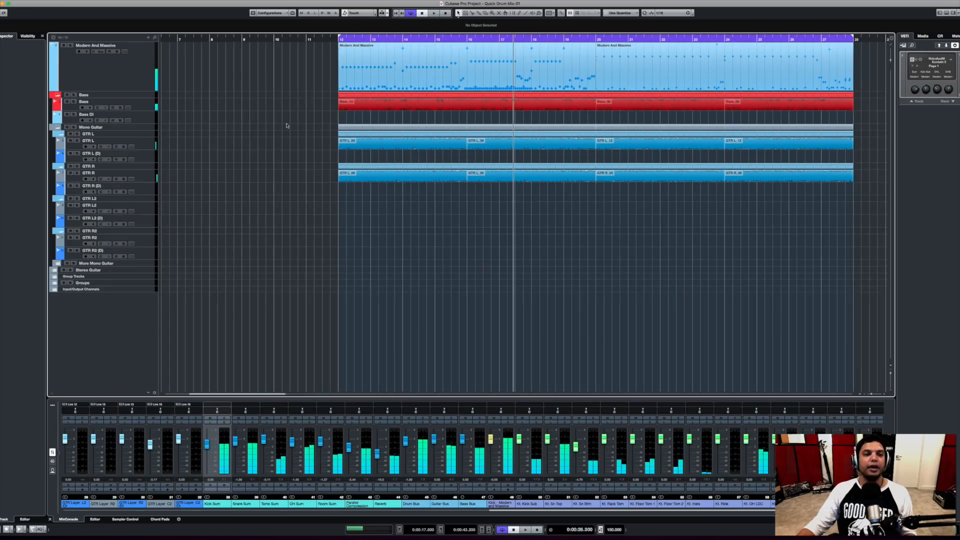
{"action": "left_click", "coordinate": [339, 40]}
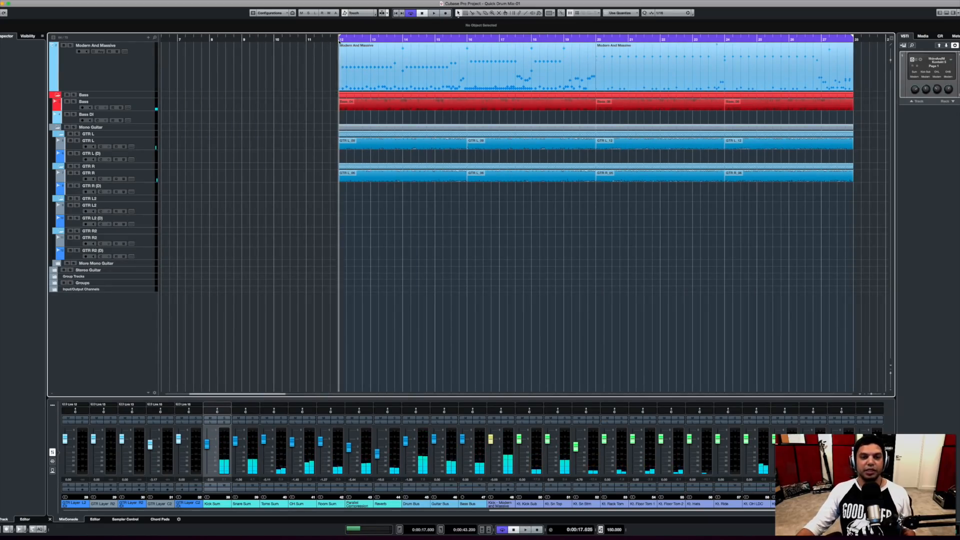
{"action": "key", "text": "space"}
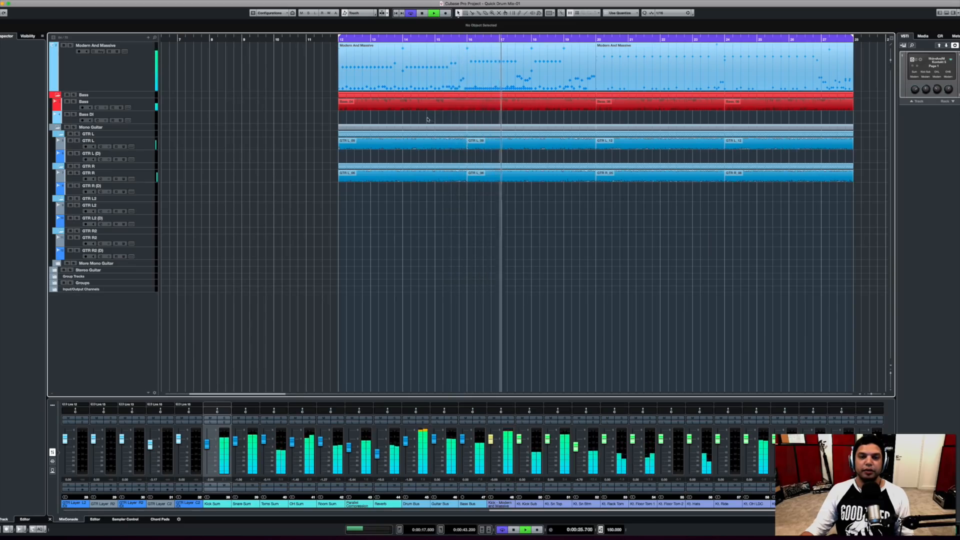
{"action": "scroll", "coordinate": [428, 120], "scroll_direction": "right", "scroll_amount": 2}
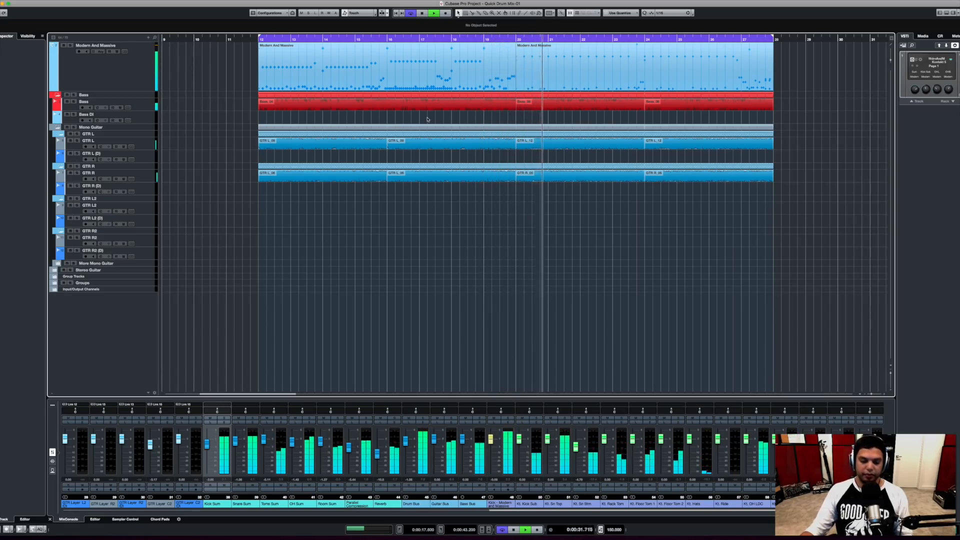
Reopen the MixConsole, turn on Q-Link for the selected drum sum, Parallel Compression and Reverb channels, and briefly audition the processed mix.
{"action": "key", "text": "F3"}
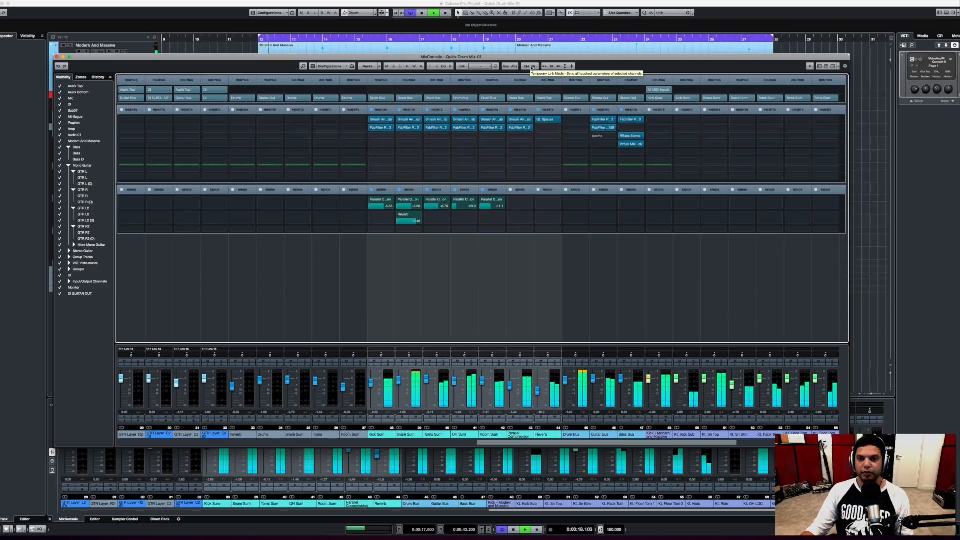
{"action": "key", "text": "space"}
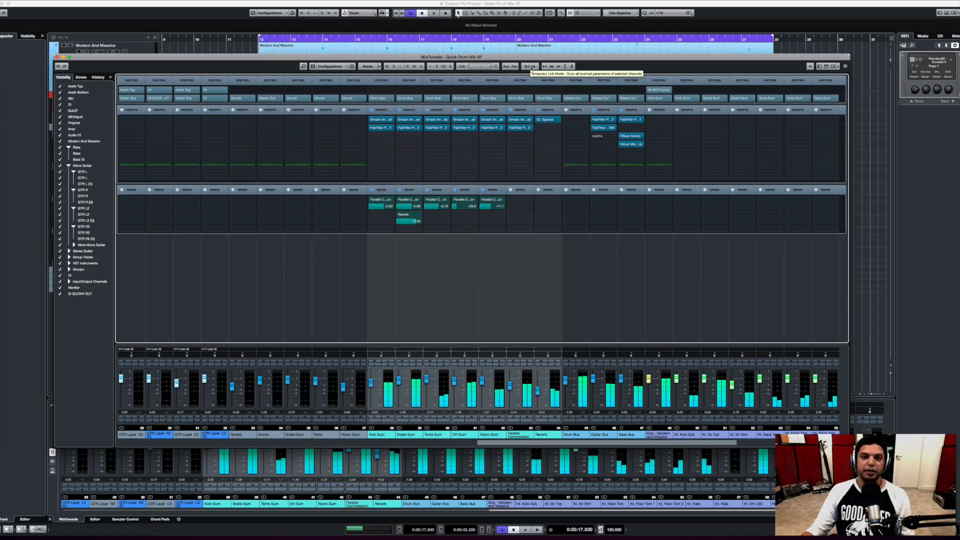
{"action": "left_click", "coordinate": [530, 67]}
{"action": "key", "text": "space"}
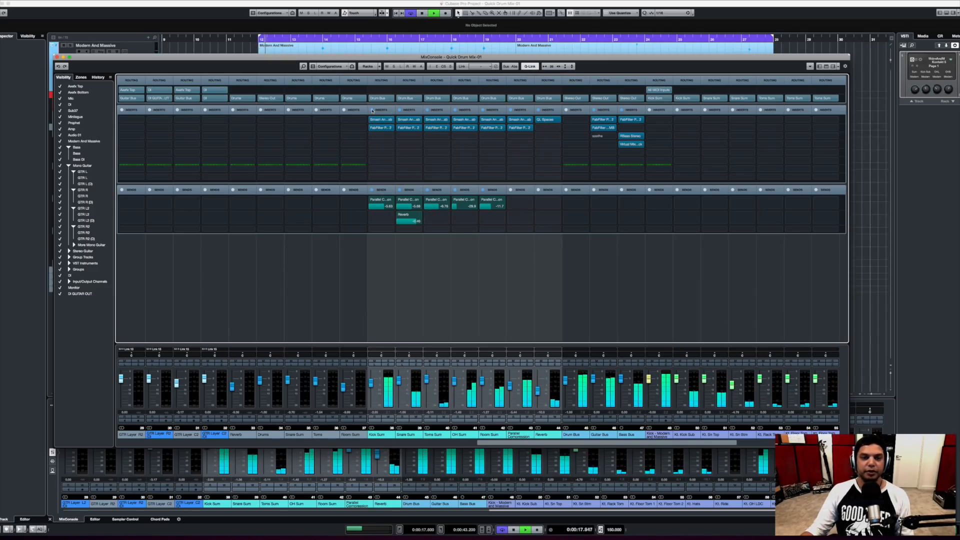
{"action": "key", "text": "space"}
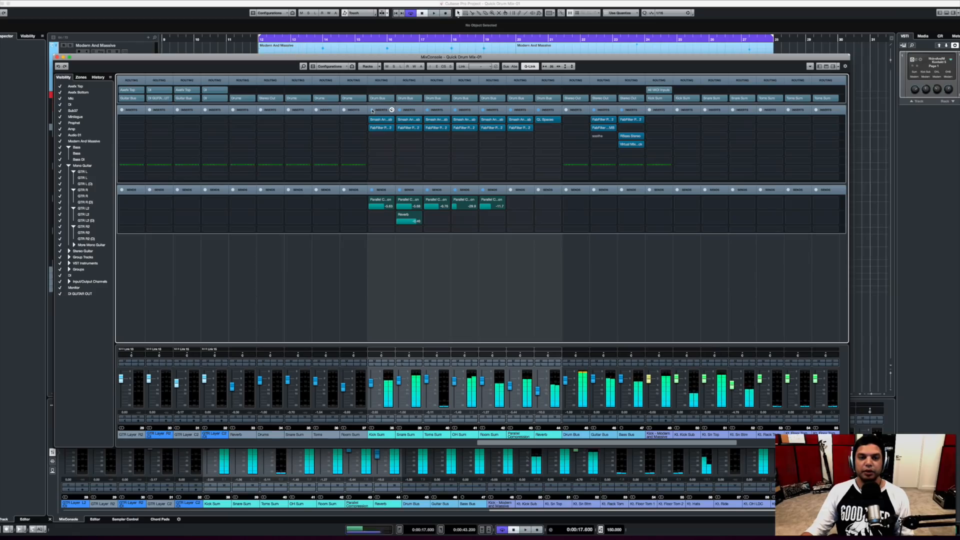
Compare the mix with all inserts and sends on the linked channels bypassed and active during playback, leaving them enabled.
{"action": "left_click", "coordinate": [372, 110]}
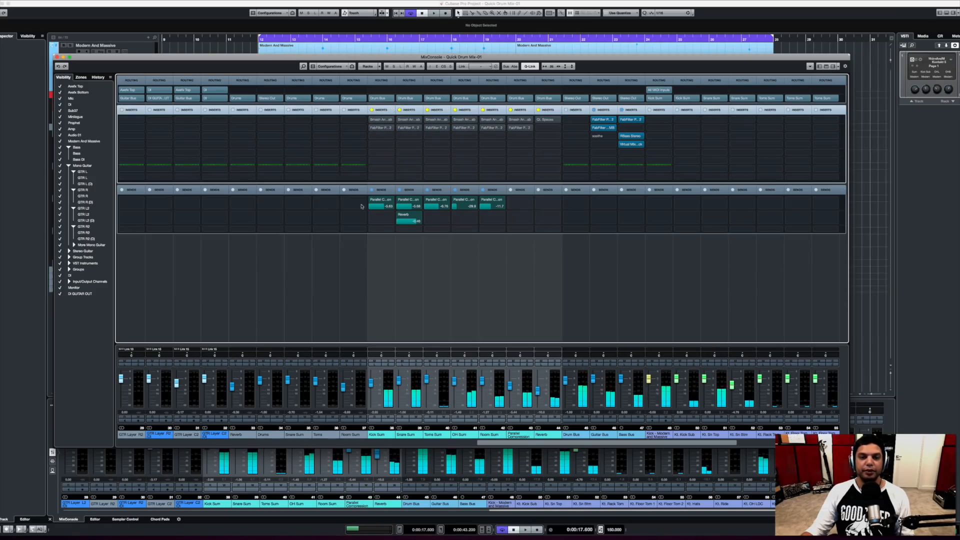
{"action": "left_click", "coordinate": [372, 190]}
{"action": "key", "text": "space"}
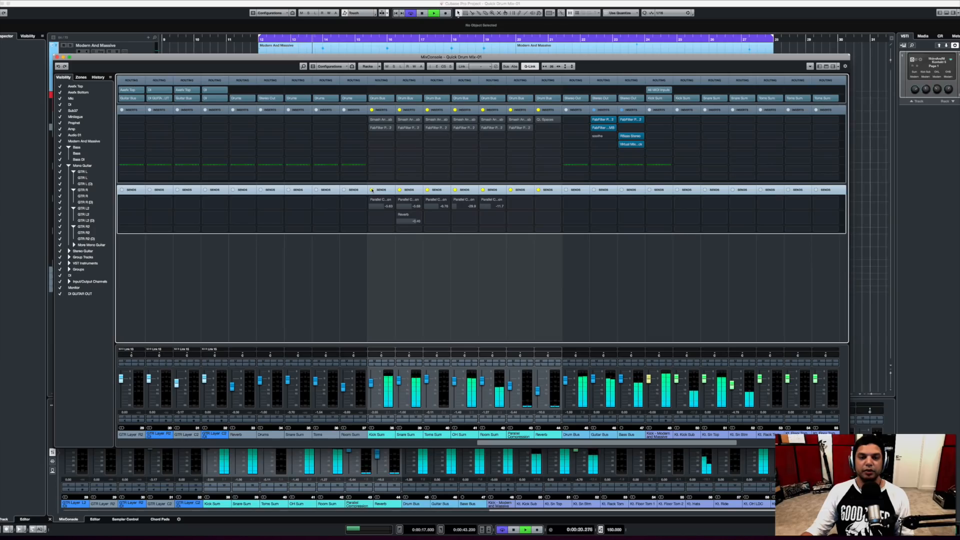
{"action": "key", "text": "space"}
{"action": "left_click", "coordinate": [372, 190]}
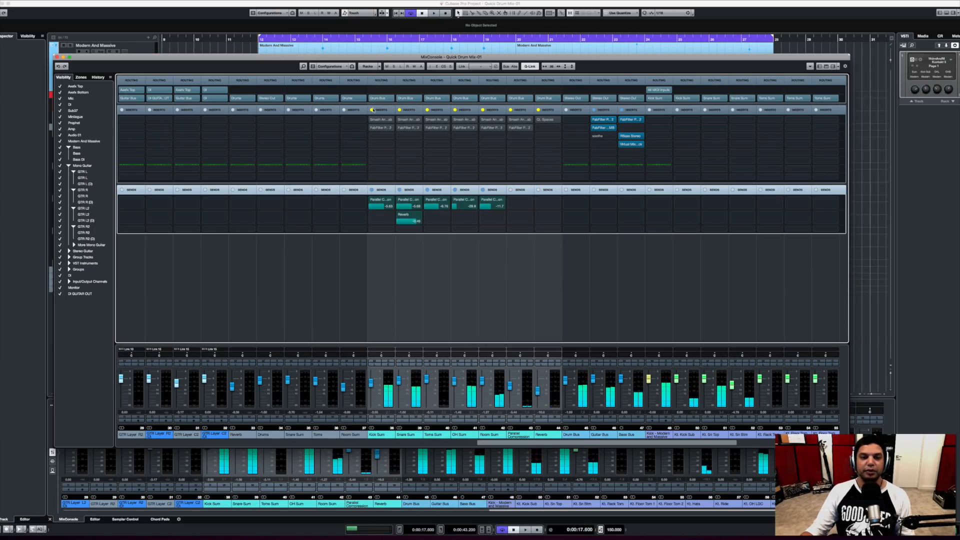
{"action": "left_click", "coordinate": [372, 110]}
{"action": "key", "text": "space"}
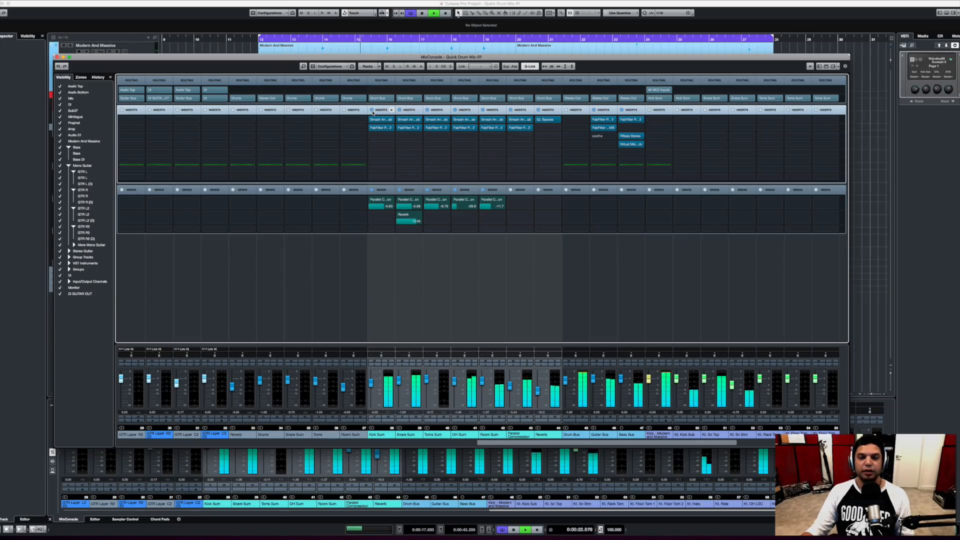
{"action": "key", "text": "space"}
{"action": "mouse_move", "coordinate": [381, 128]}
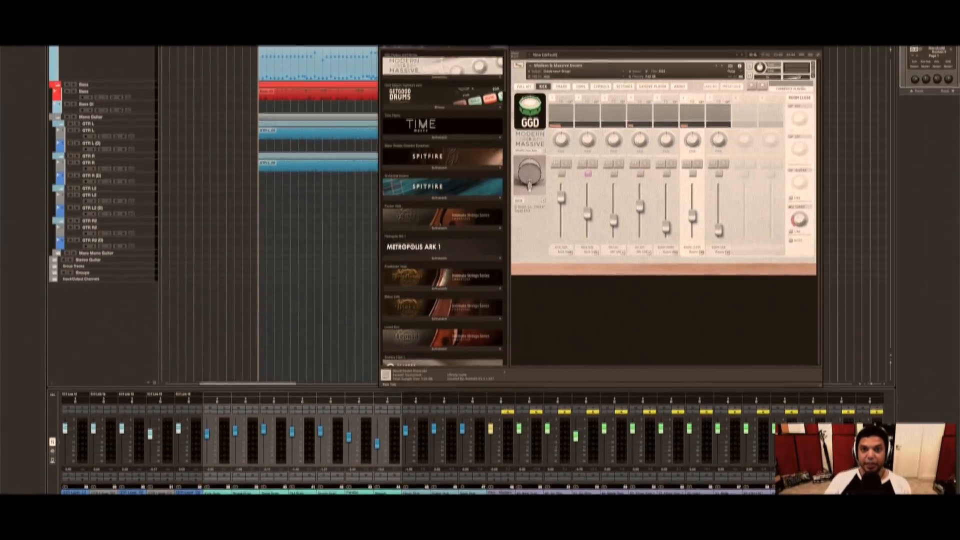
{"action": "left_click_drag", "start_coordinate": [601, 15], "coordinate": [519, 30]}
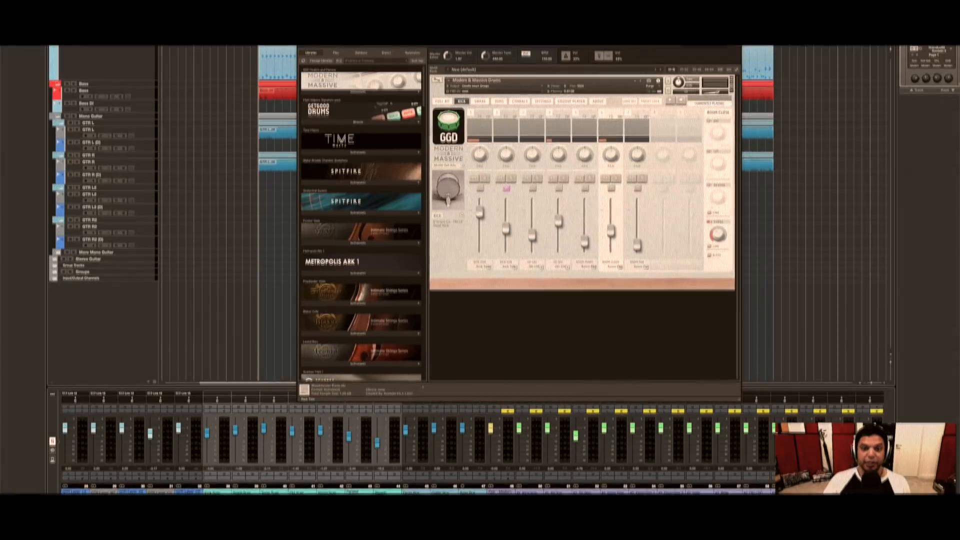